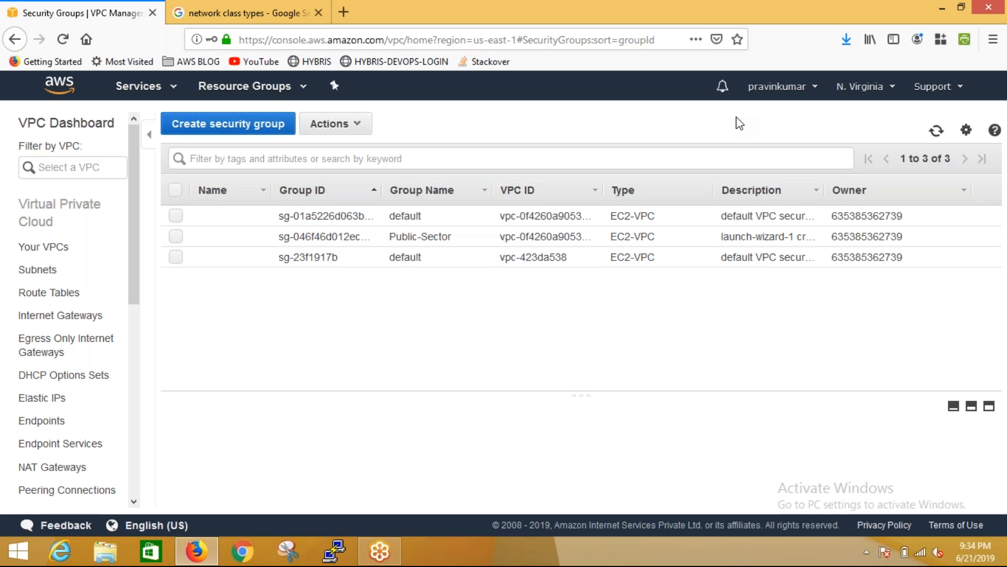
Open the route tables list and filter it to the Testing VPC
click(67, 293)
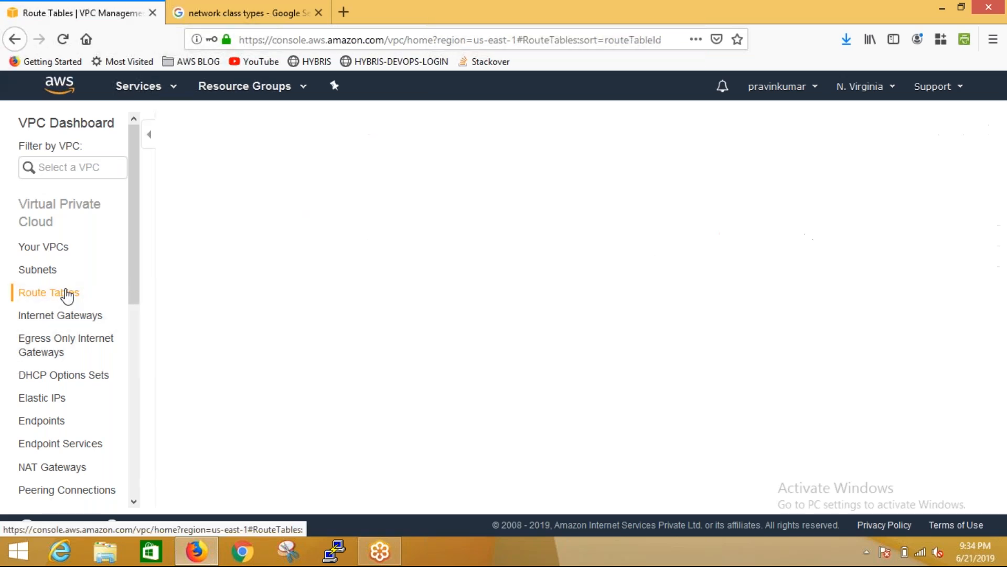
click(80, 166)
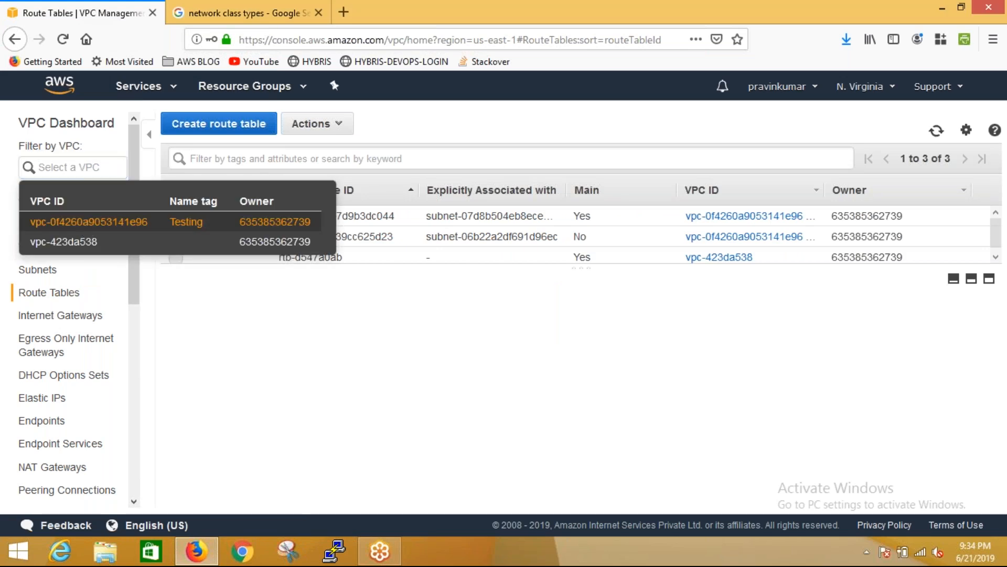
click(87, 225)
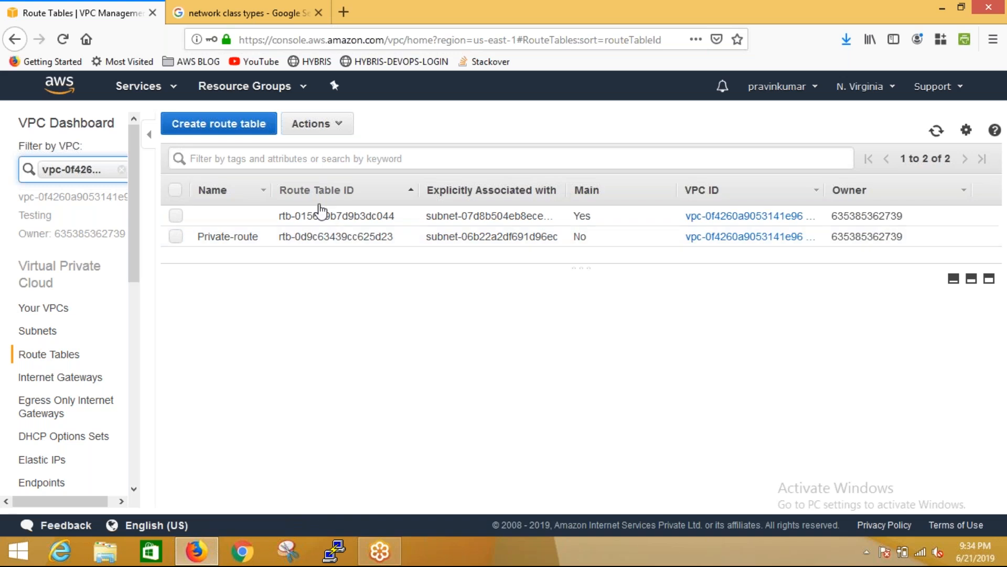
Examine the main route table's routes, especially the 0.0.0.0/0 internet gateway target, and its subnet association
click(318, 223)
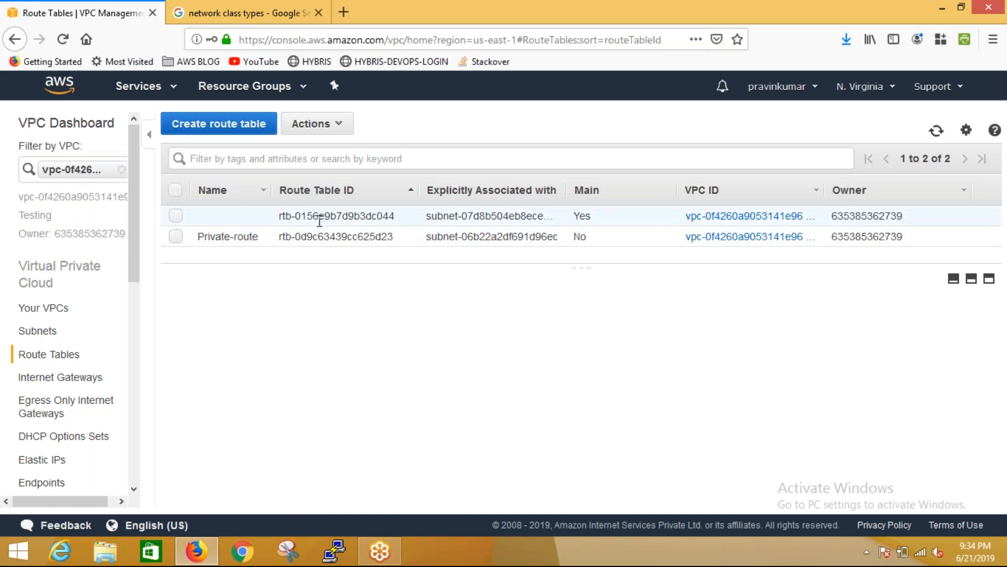
click(311, 324)
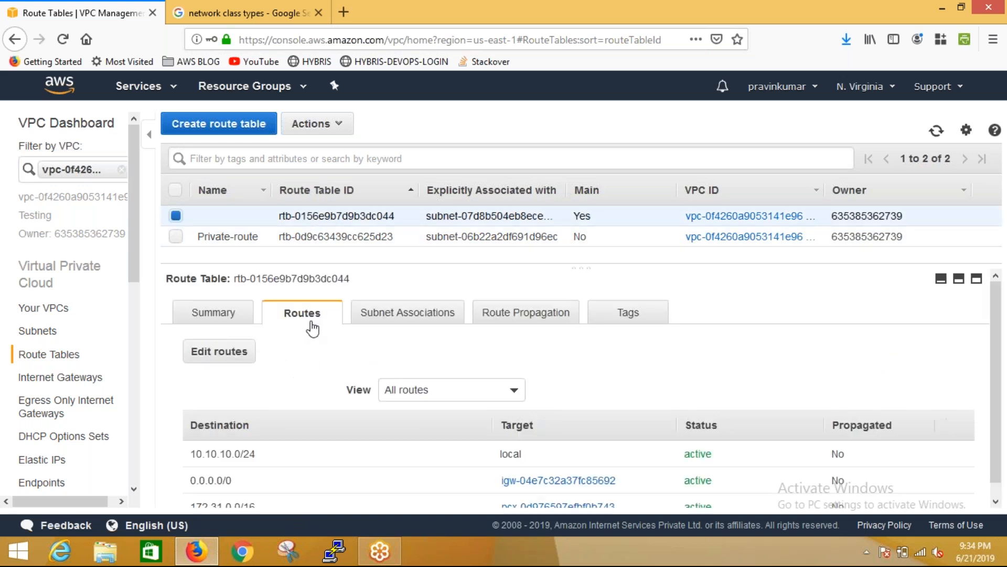
scroll(1001, 349, down, 1)
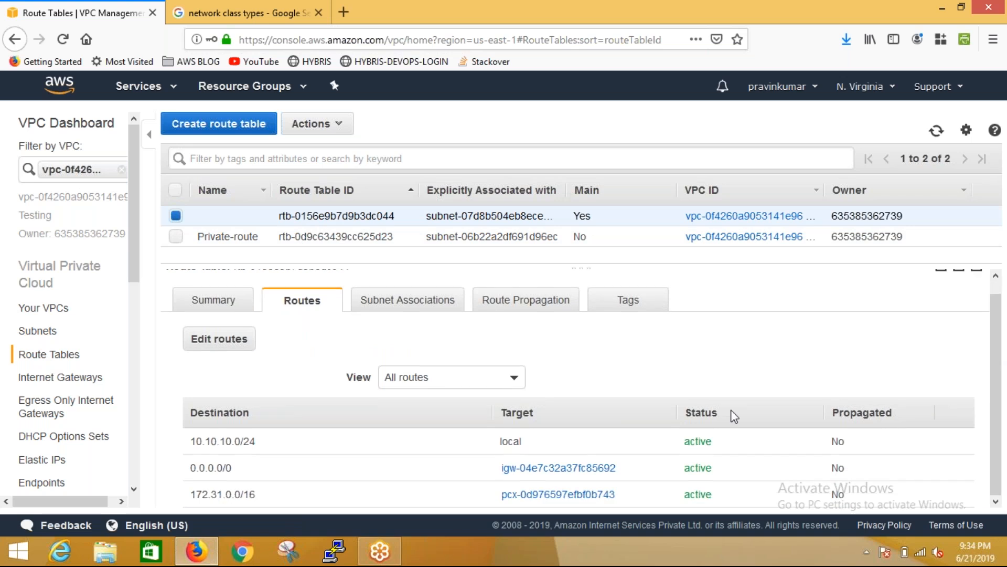
drag(193, 469, 243, 479)
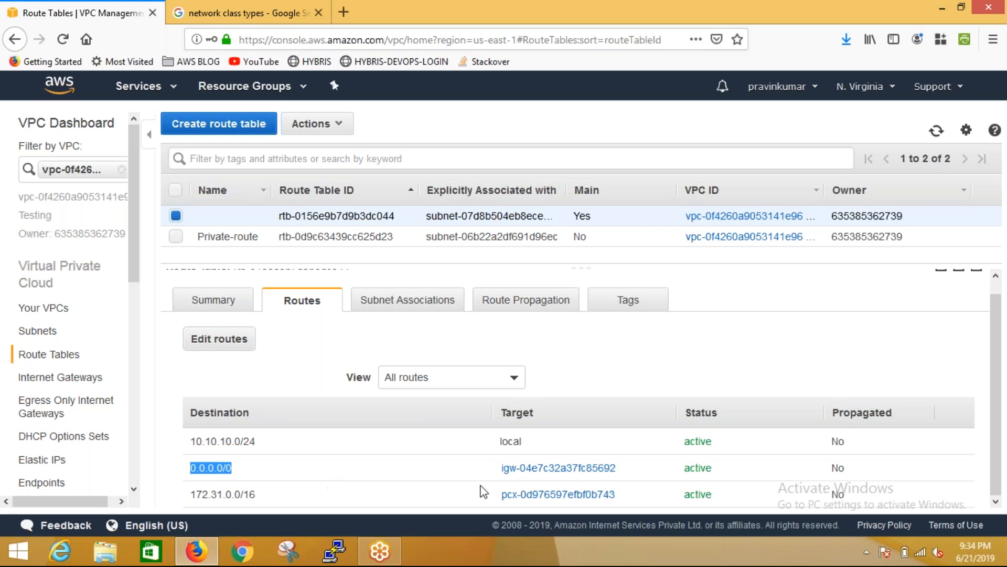
drag(497, 472, 629, 467)
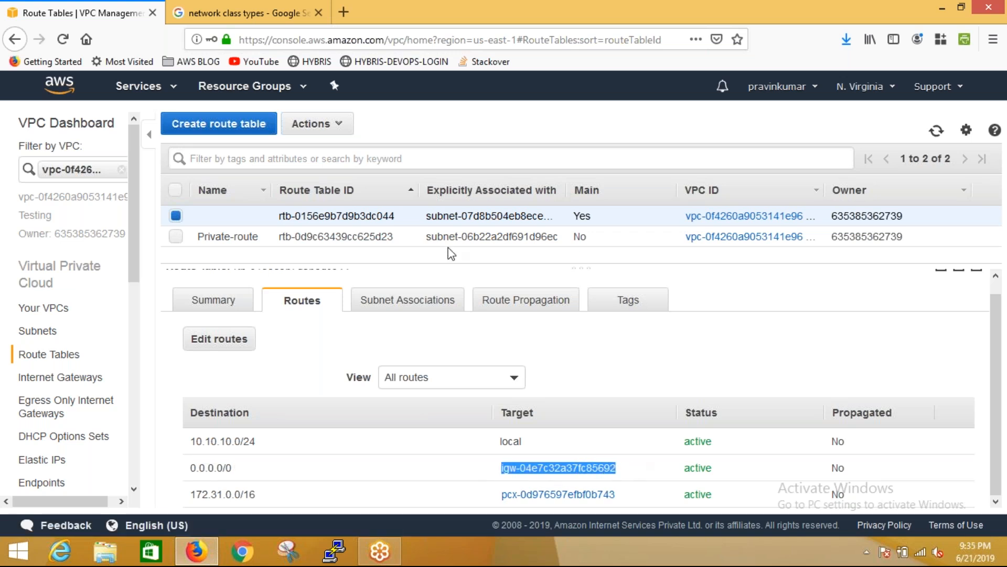
click(421, 301)
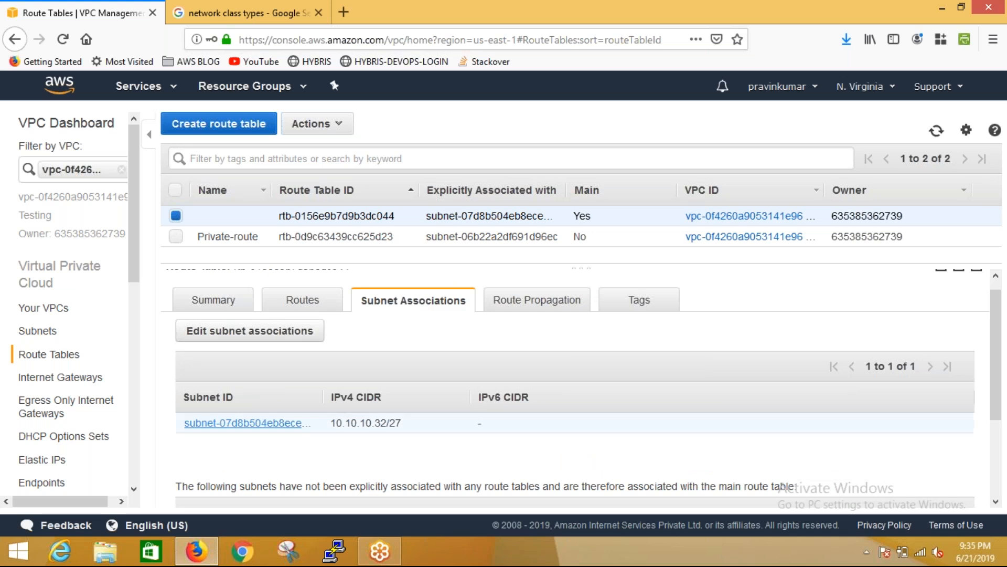
drag(182, 426, 329, 452)
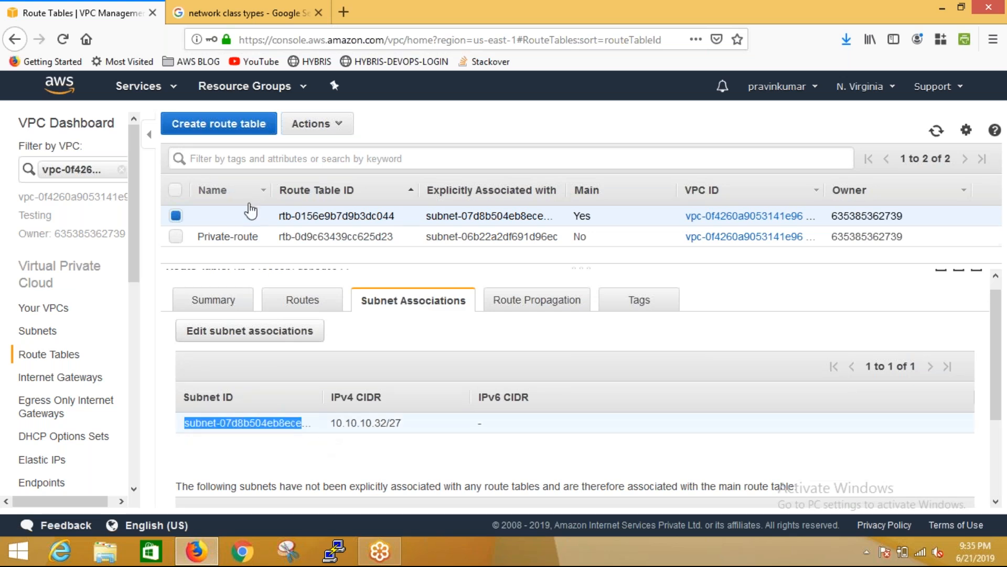
Examine the Private-route table's subnet association and the target of its 0.0.0.0/0 route
click(239, 236)
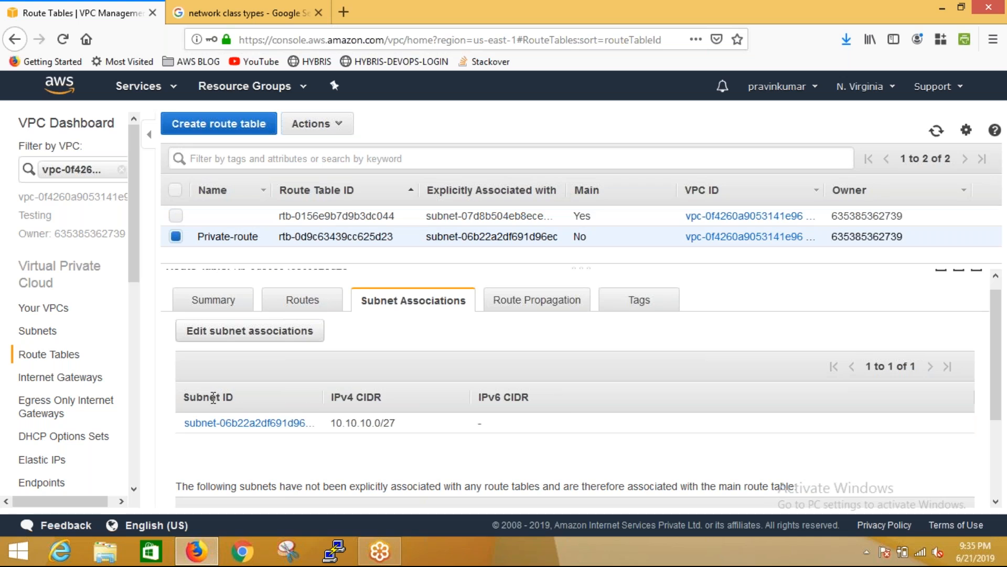
click(315, 298)
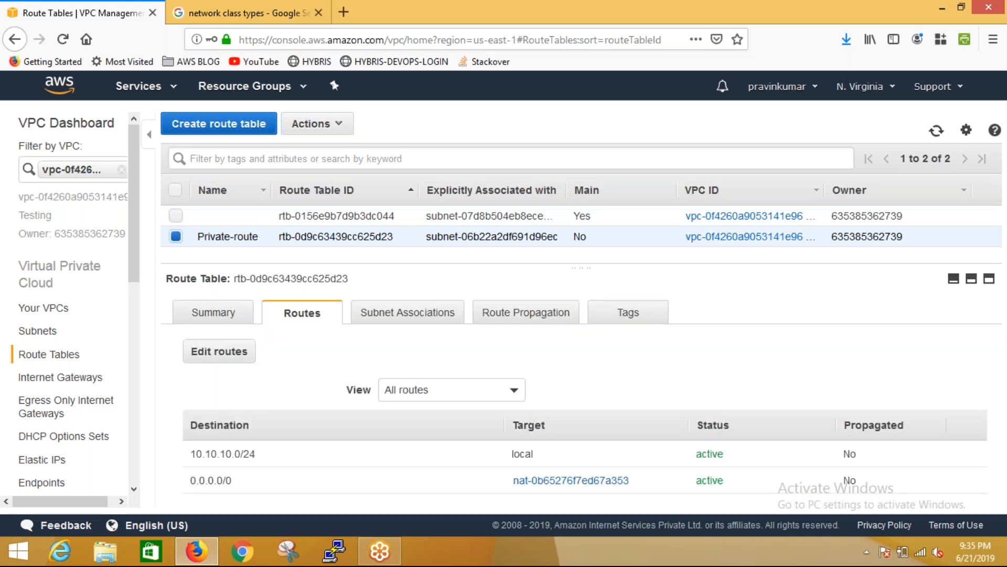
drag(190, 479, 292, 487)
drag(508, 481, 633, 490)
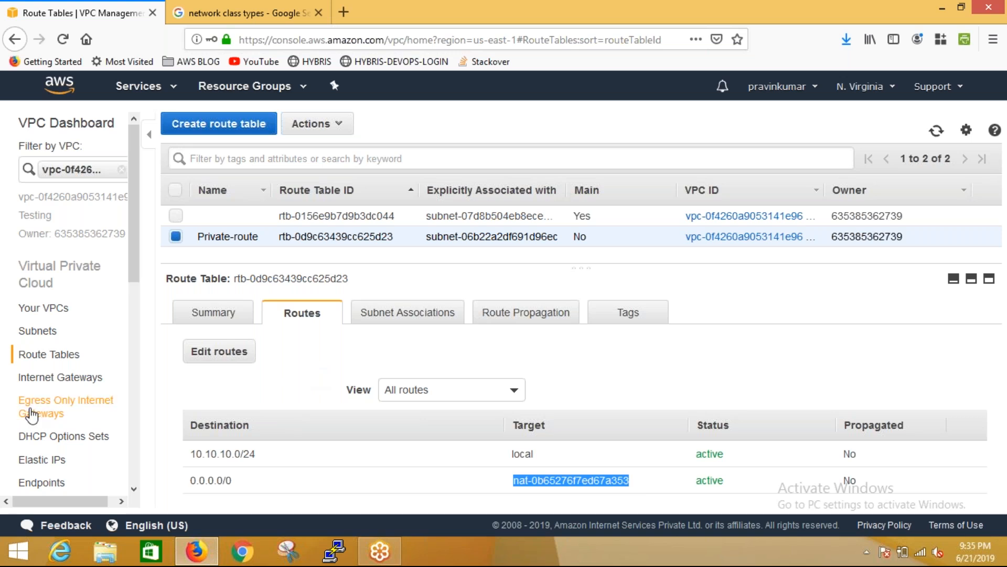
Delete the NAT gateway in the Testing VPC's Public_subnet and confirm the deletion
click(52, 493)
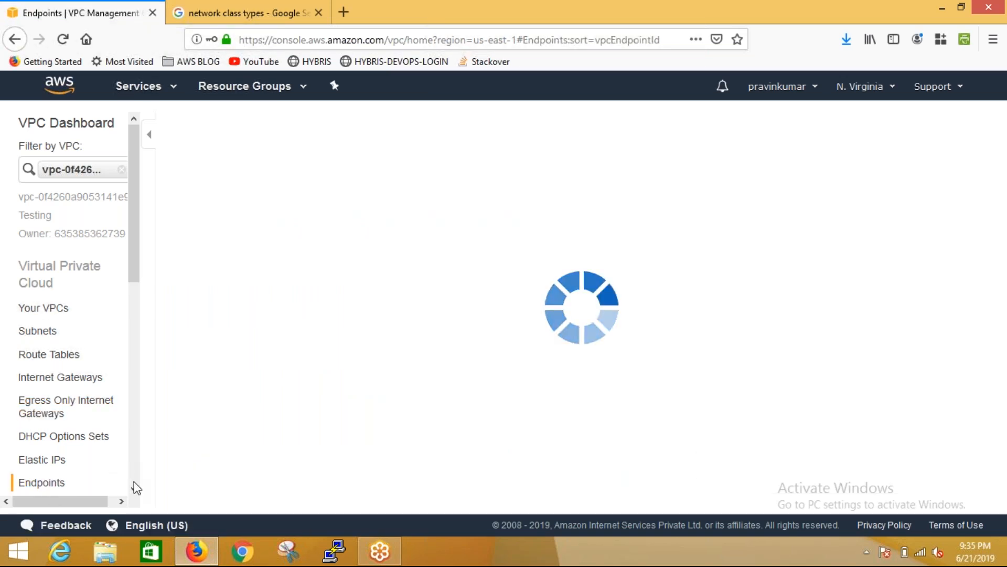
scroll(134, 487, down, 8)
drag(131, 433, 155, 338)
click(55, 310)
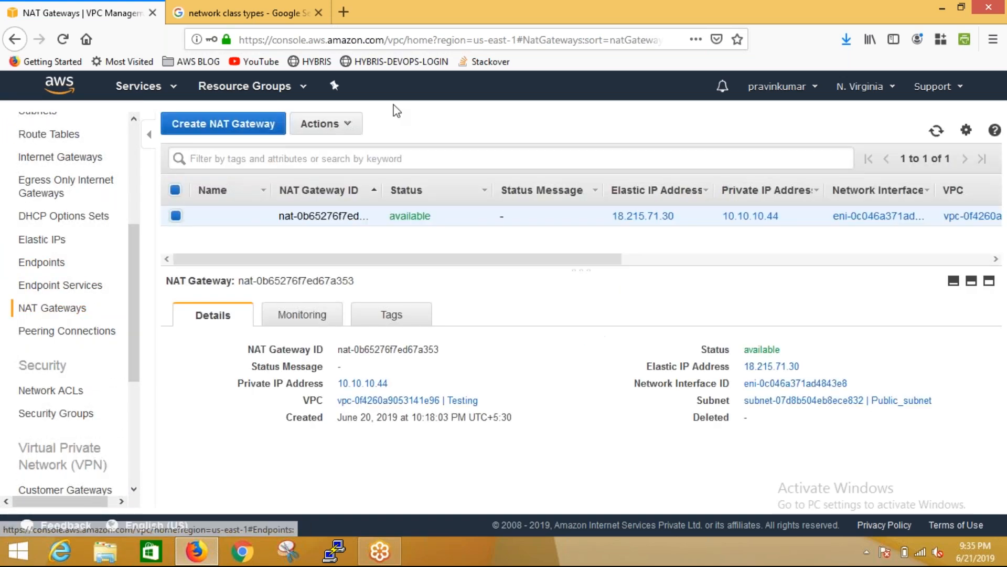
click(331, 126)
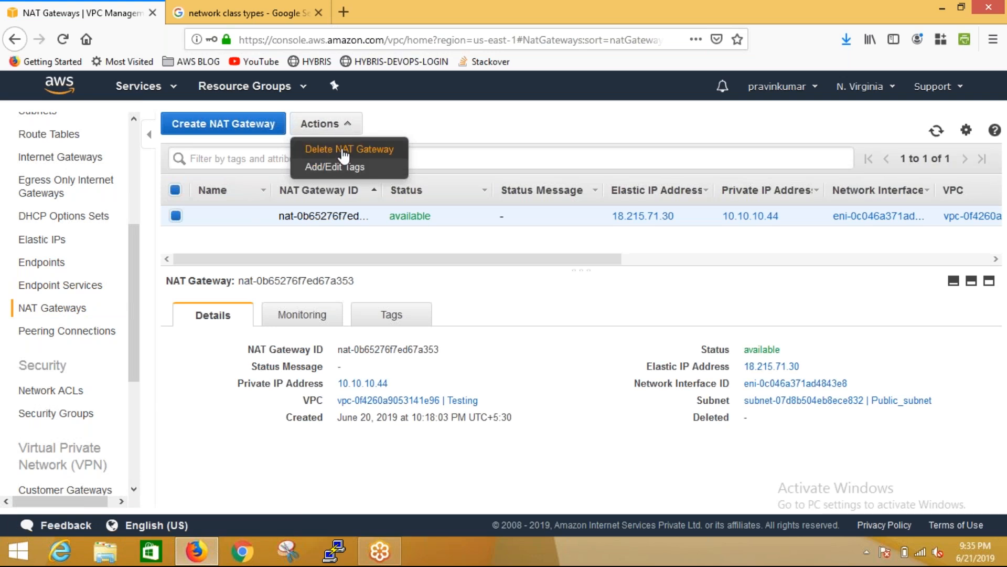
click(341, 149)
click(535, 346)
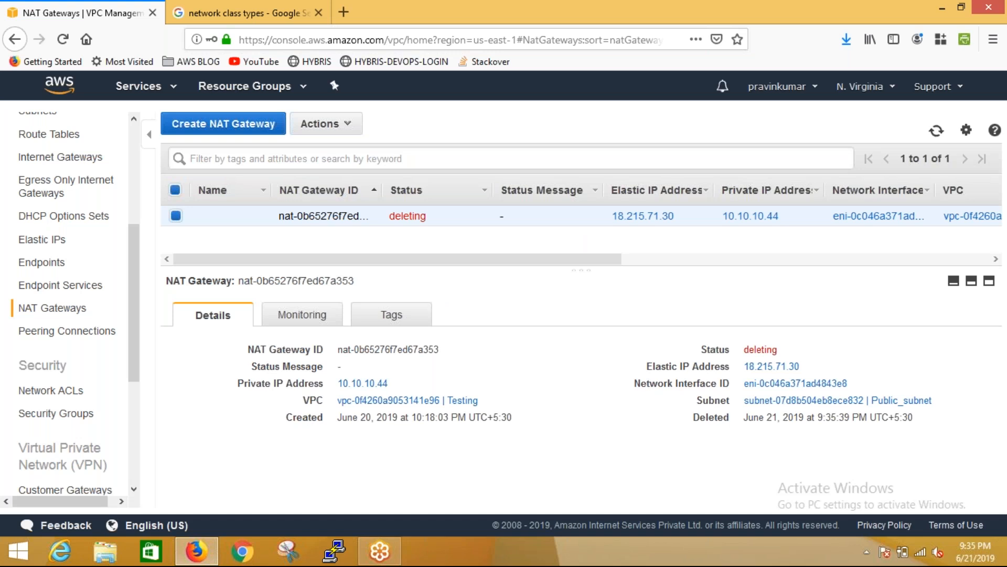
Return to the route tables and check the status of the Private-route table's routes
drag(135, 280, 133, 115)
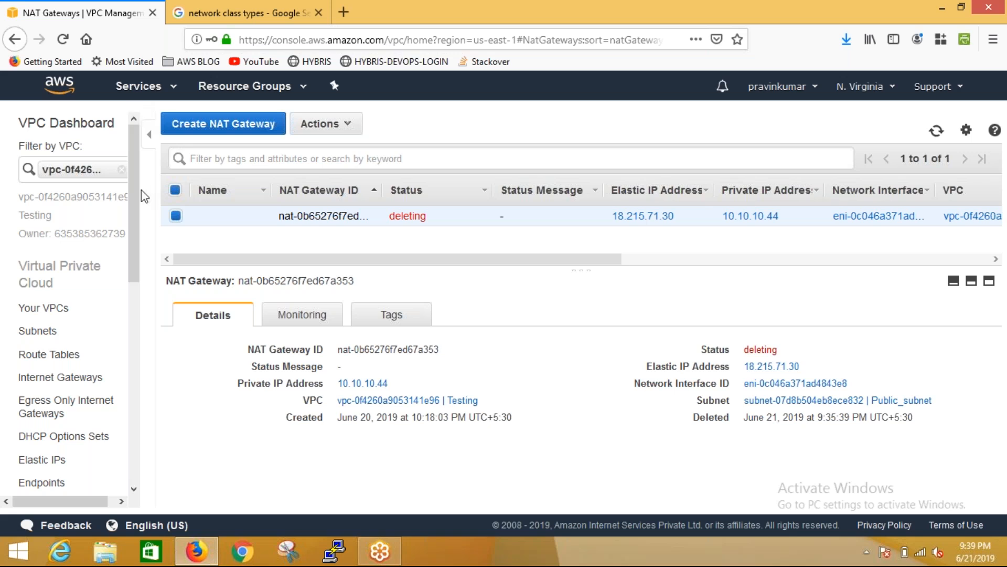
scroll(140, 220, down, 3)
scroll(141, 237, down, 4)
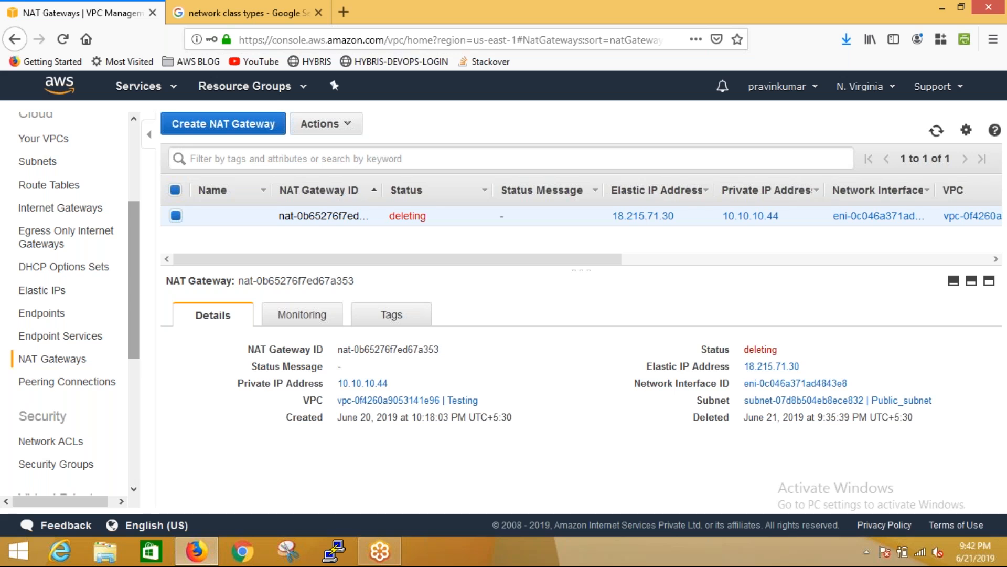
click(57, 191)
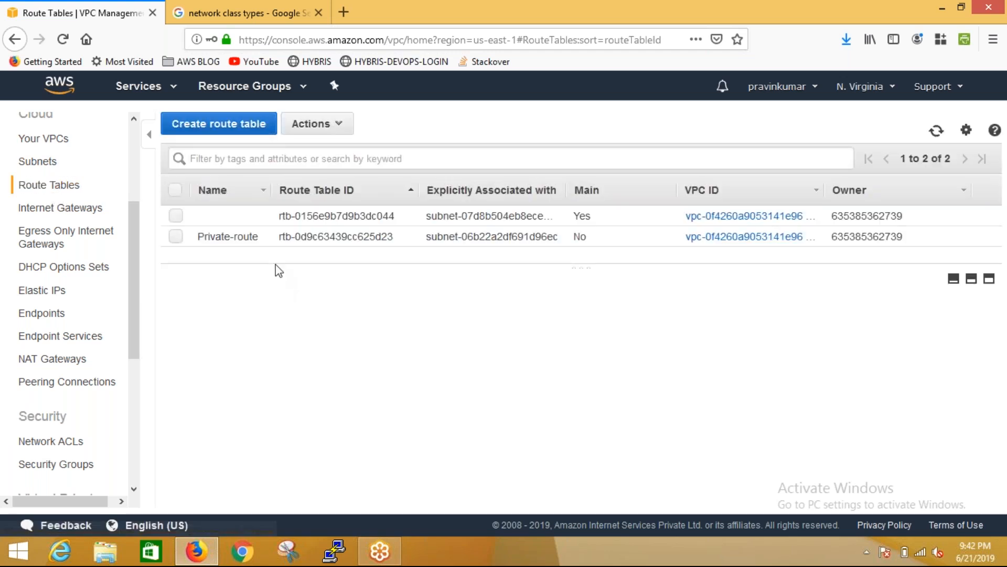
click(279, 240)
click(313, 324)
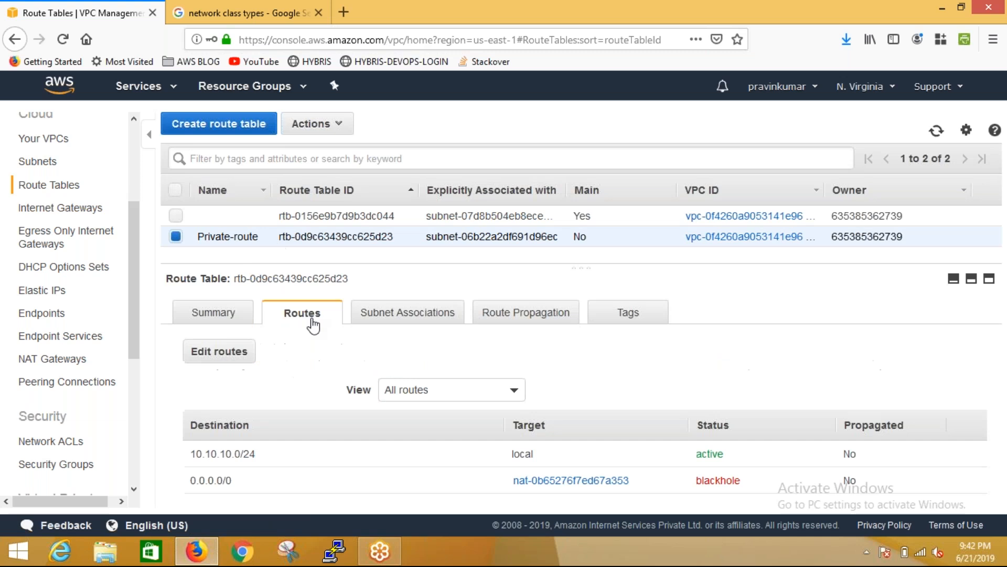
Inspect the main route table's peering connection route for destination 172.31.0.0/16
click(310, 223)
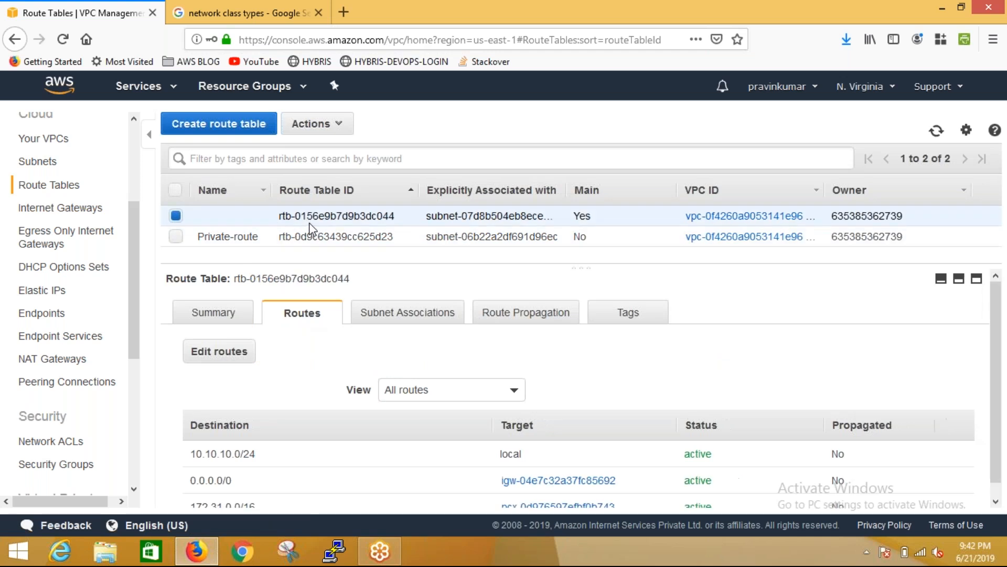
scroll(1003, 475, down, 1)
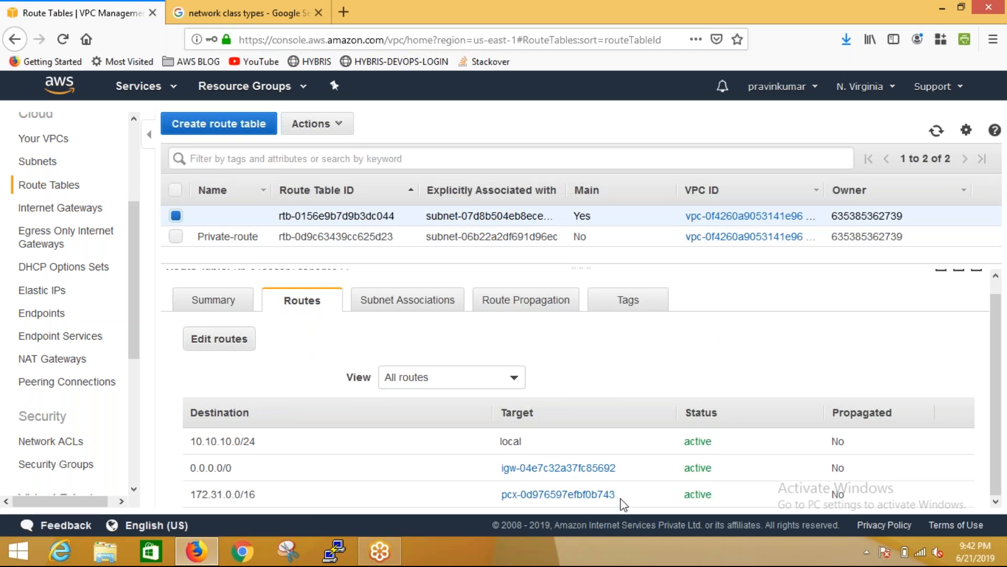
drag(621, 499, 518, 495)
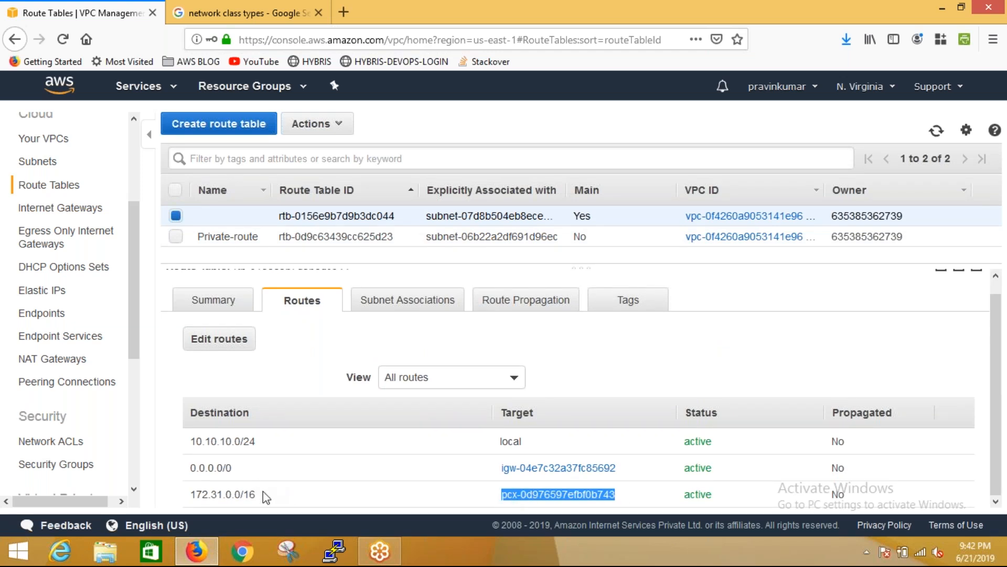
click(270, 504)
drag(267, 503, 188, 500)
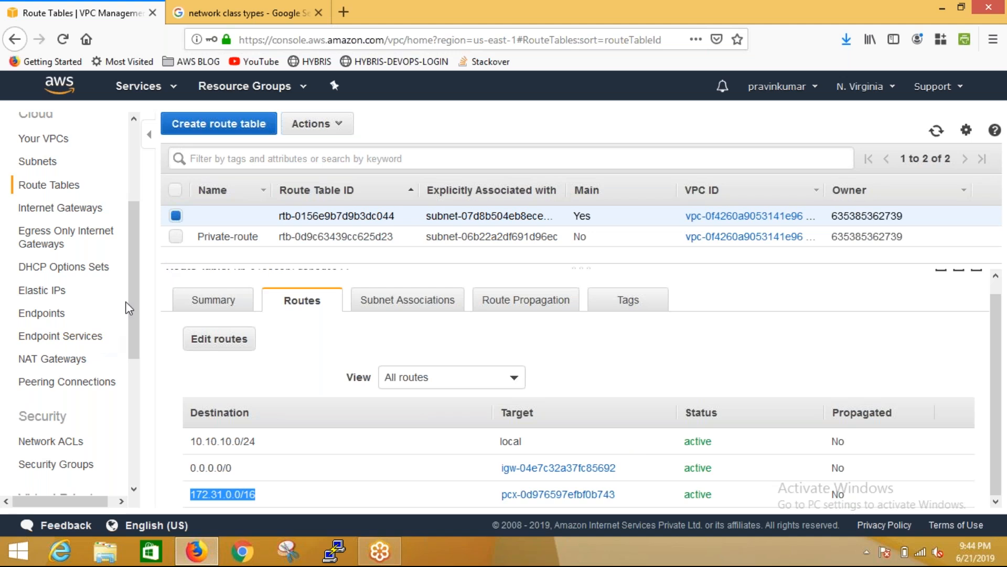
drag(137, 315, 136, 337)
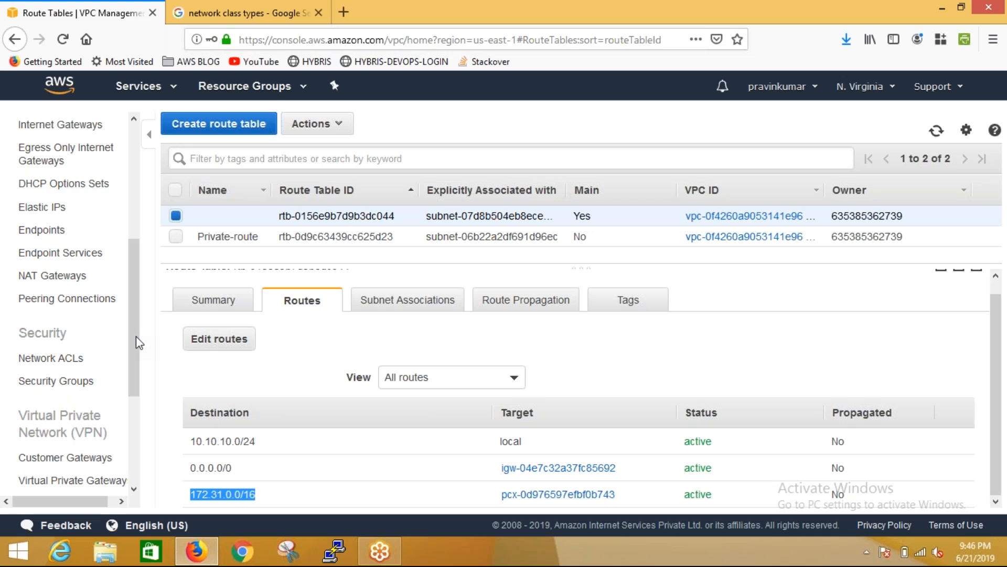
drag(136, 337, 147, 425)
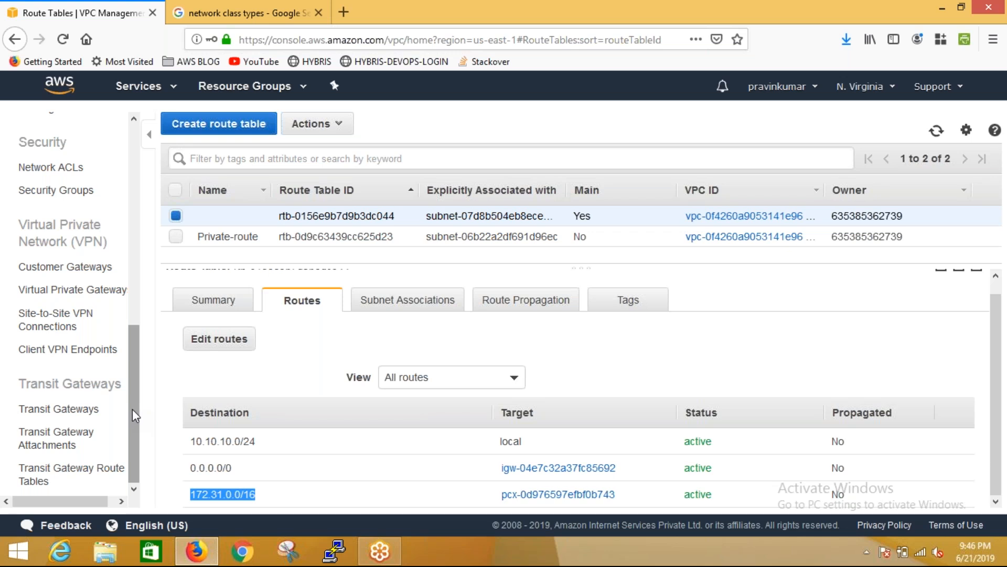
scroll(132, 407, up, 5)
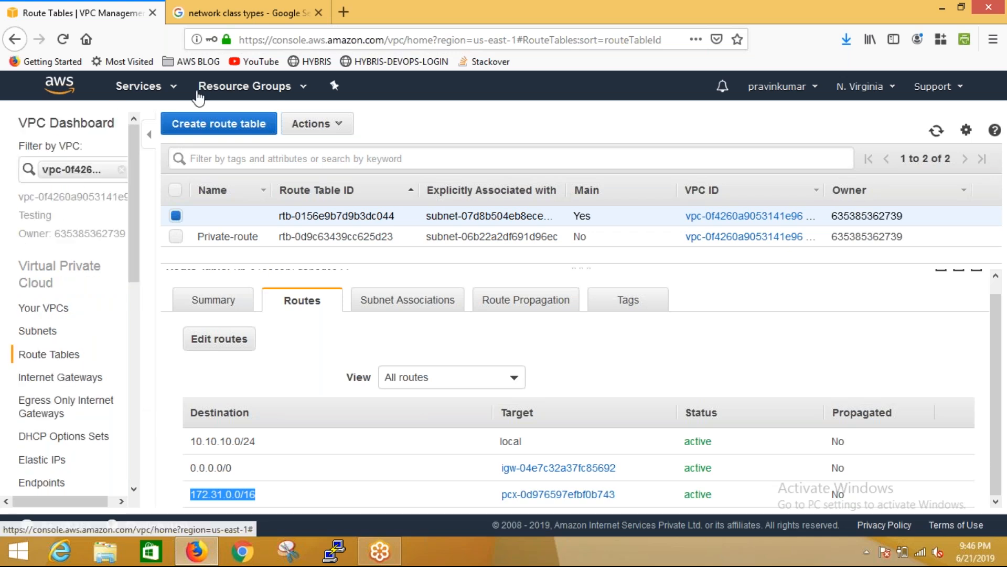
Open the EC2 service dashboard in a new browser tab and switch to it
click(166, 98)
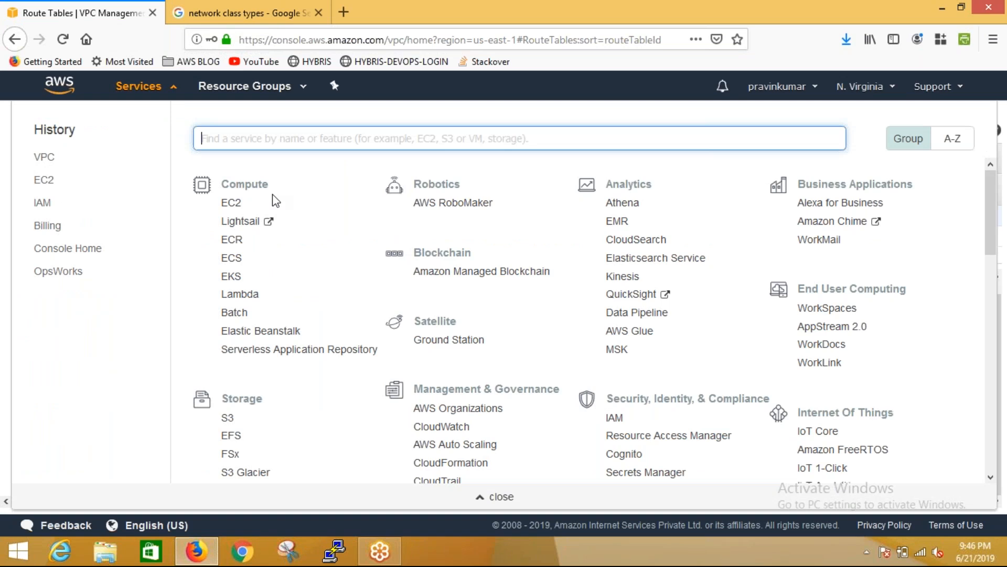
right_click(231, 201)
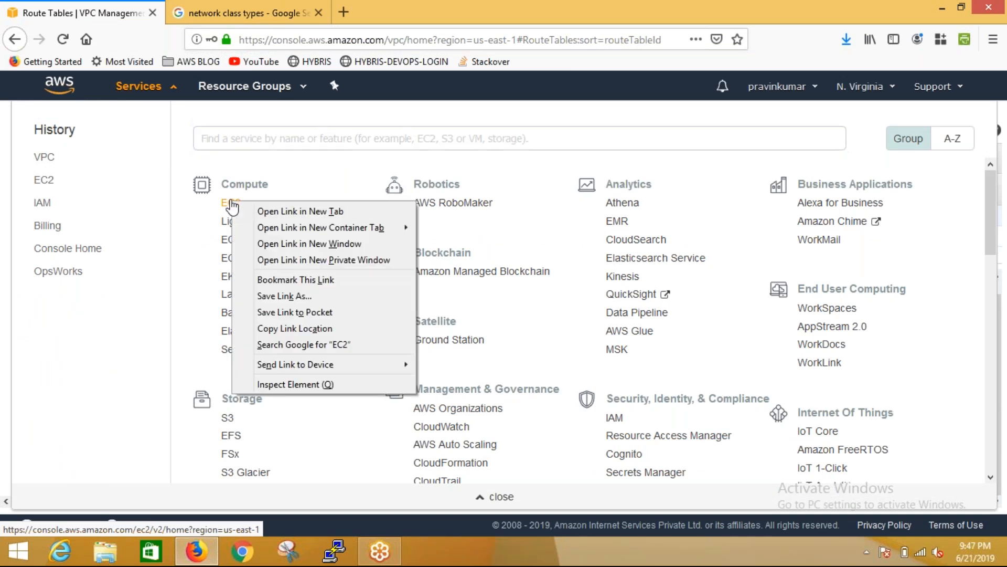
click(299, 211)
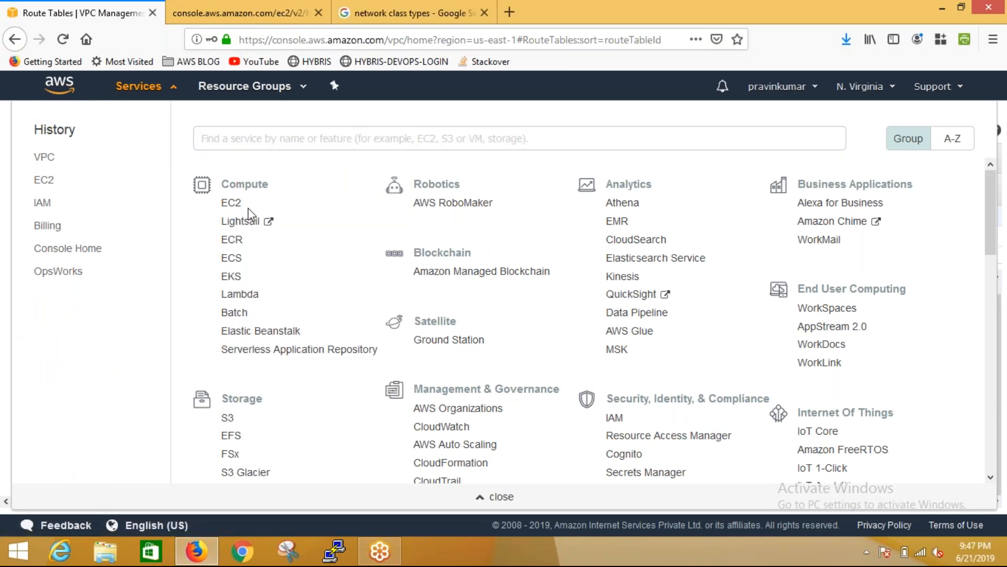
click(497, 498)
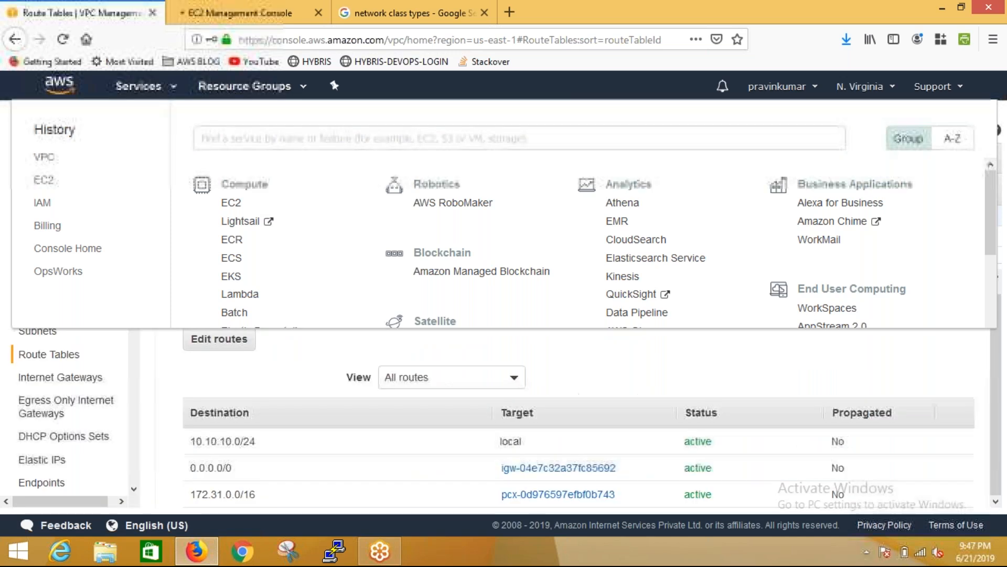
click(251, 8)
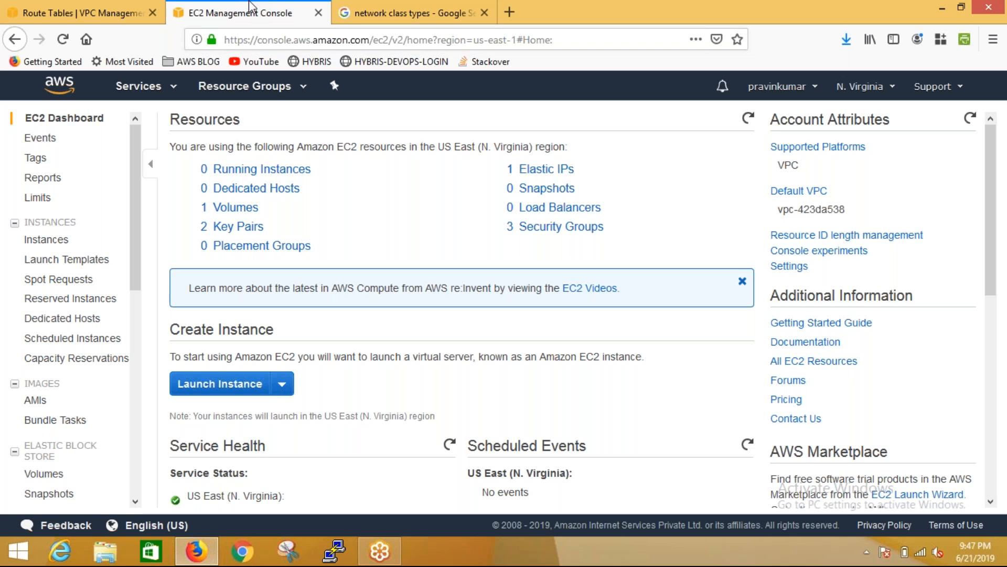
View the list of available AWS regions and close it without changing the region
click(886, 86)
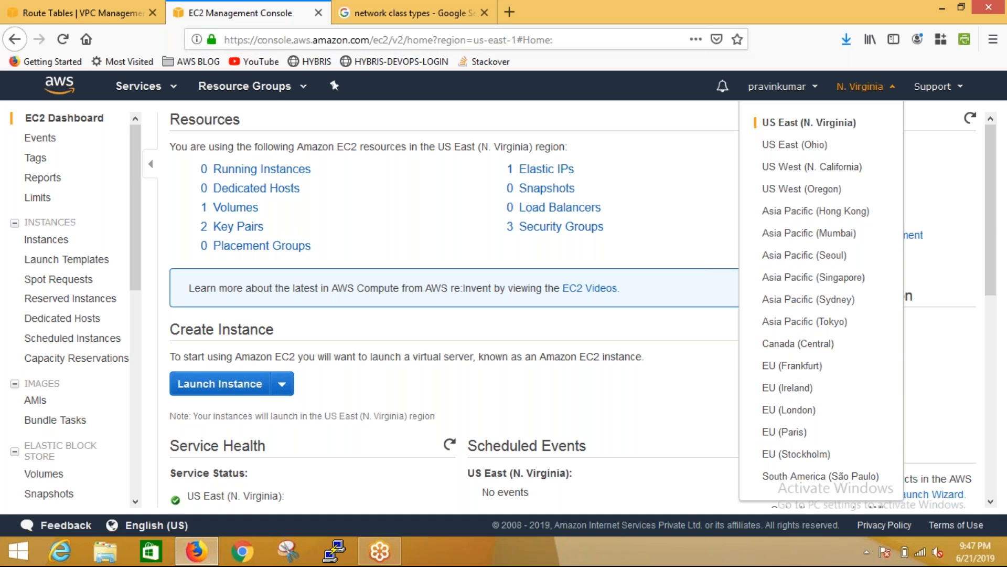
click(688, 209)
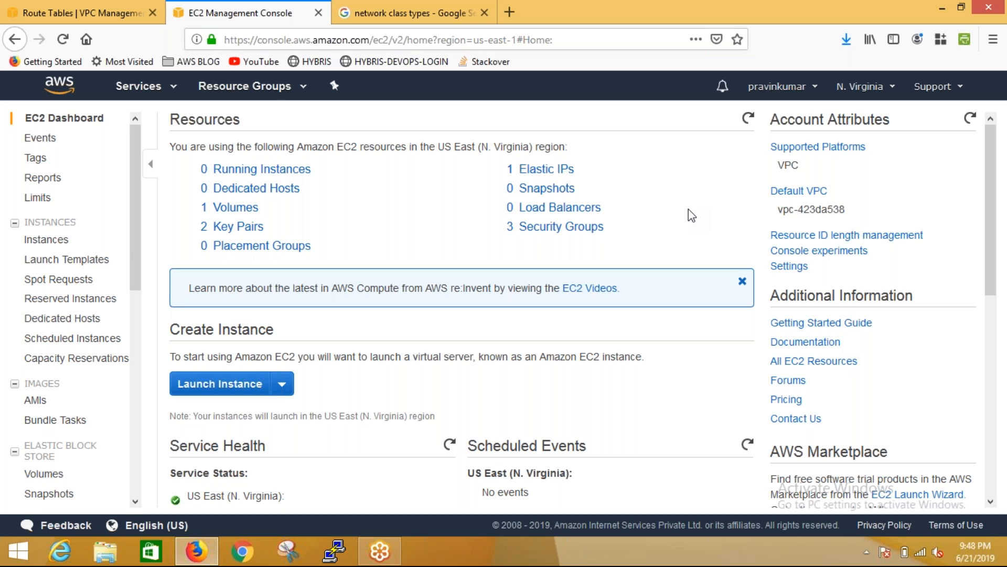
Review the AWS region list again, keeping N. Virginia selected, and open the list of EC2 instances
click(862, 94)
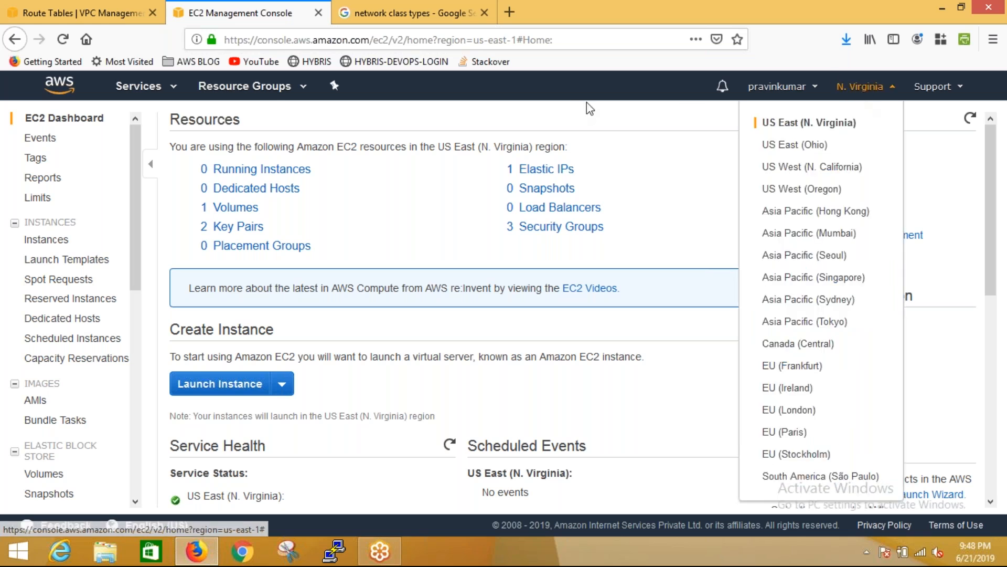
click(631, 96)
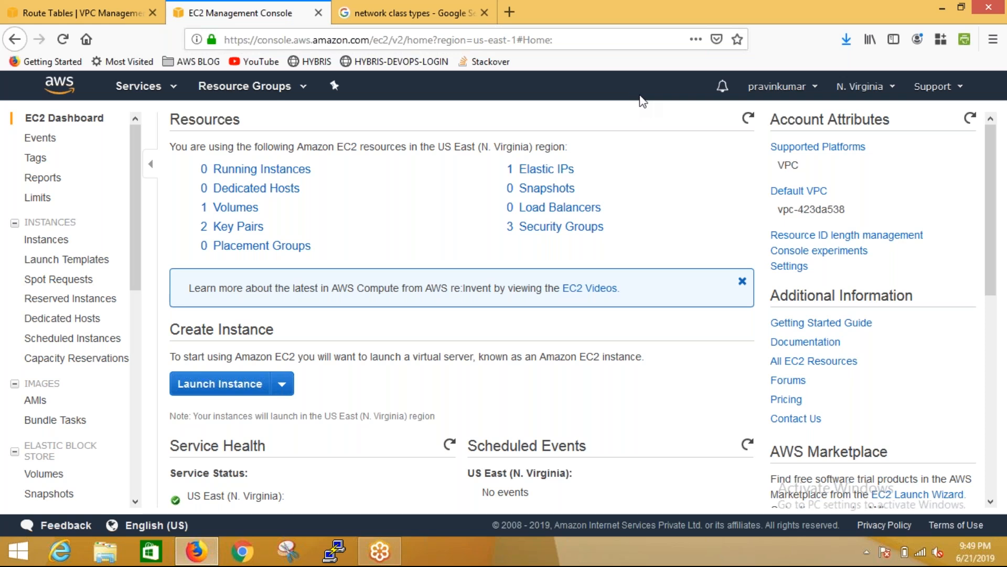
click(874, 88)
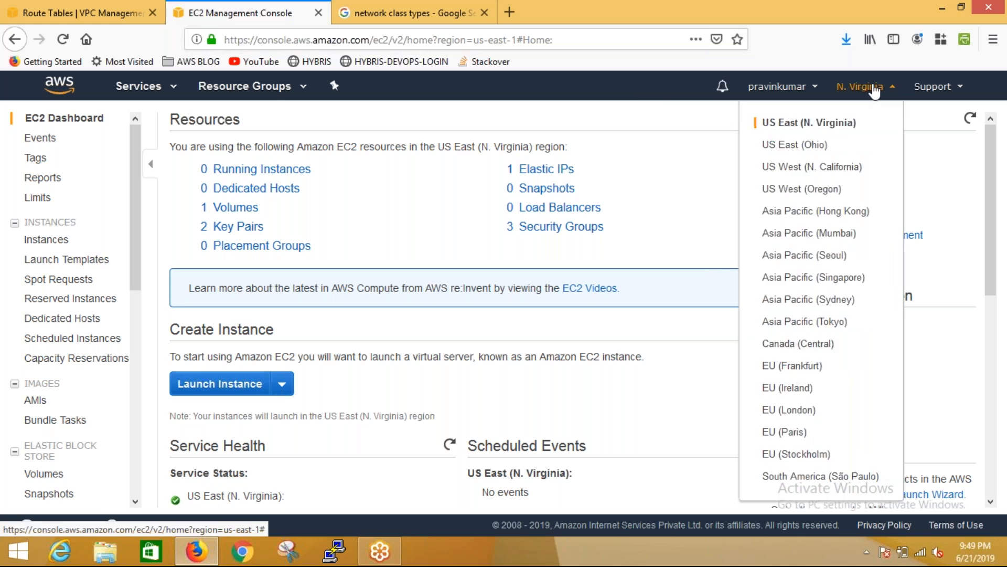
click(501, 89)
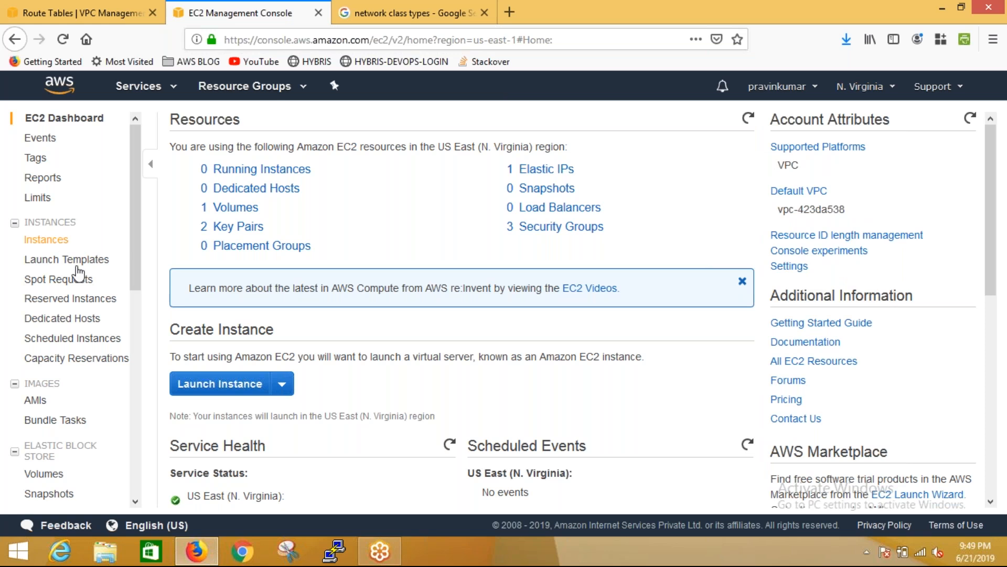
click(47, 240)
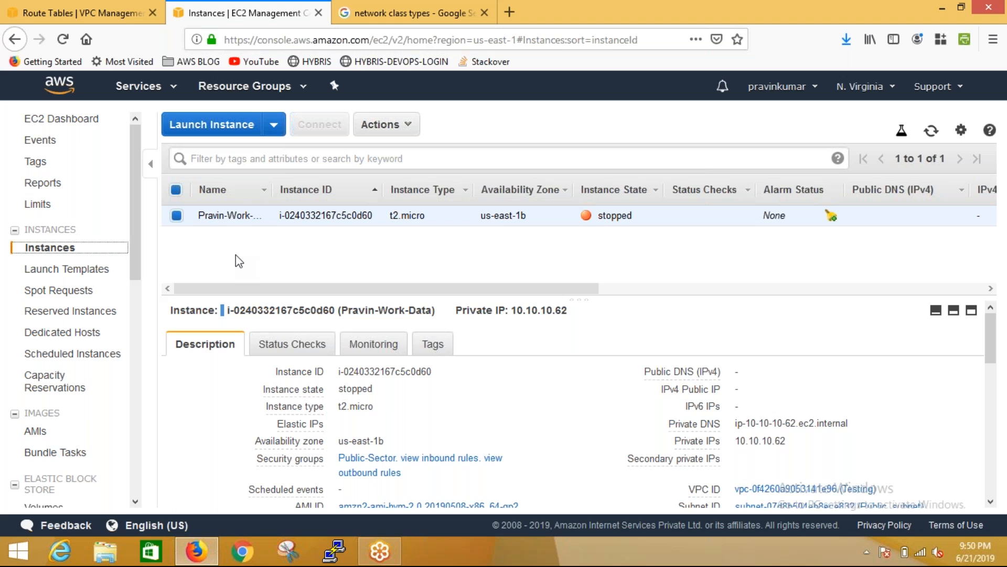
Search Google for "aws instance family types" in the existing search results browser tab
click(421, 7)
click(229, 90)
text(aws)
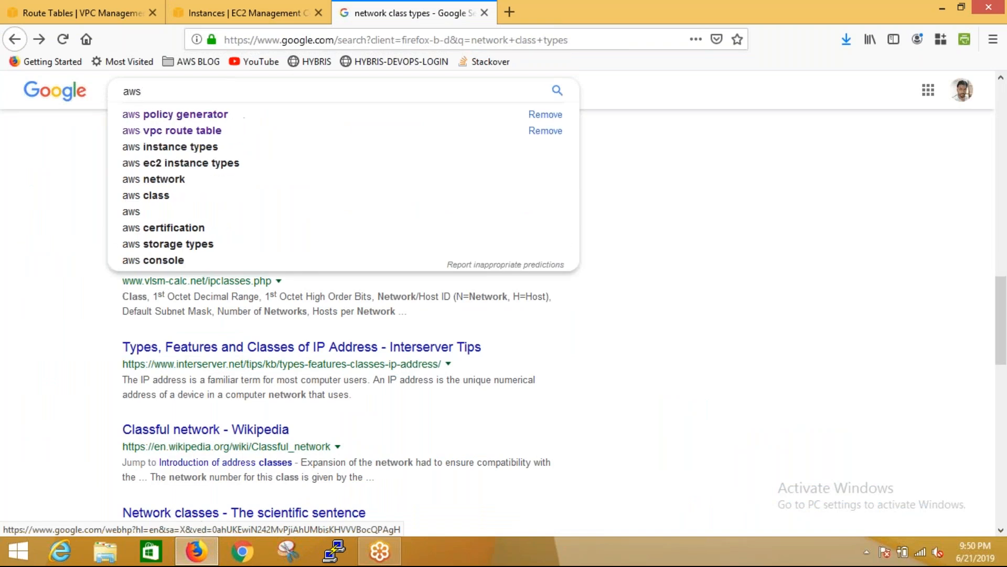
text( instanc)
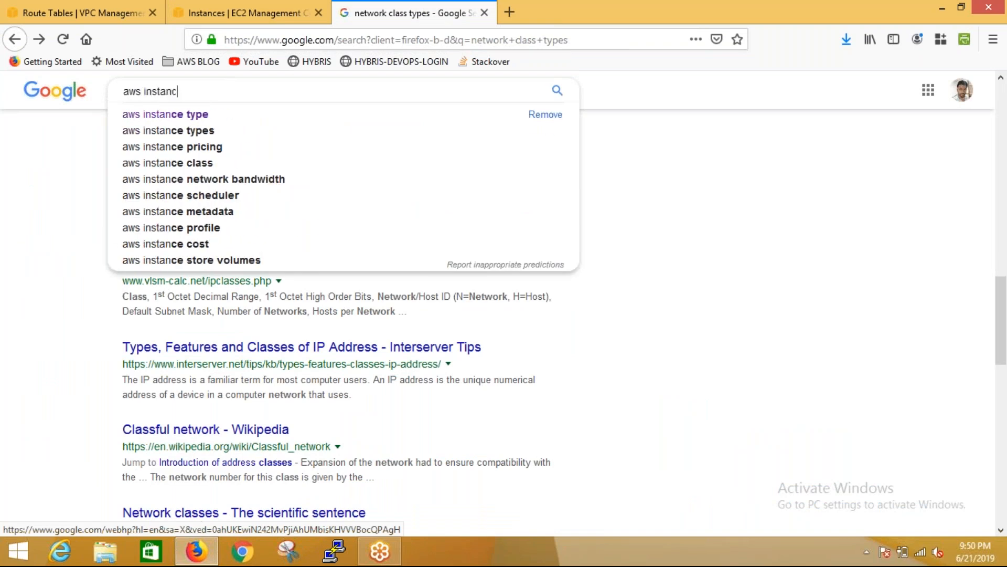
text(e family)
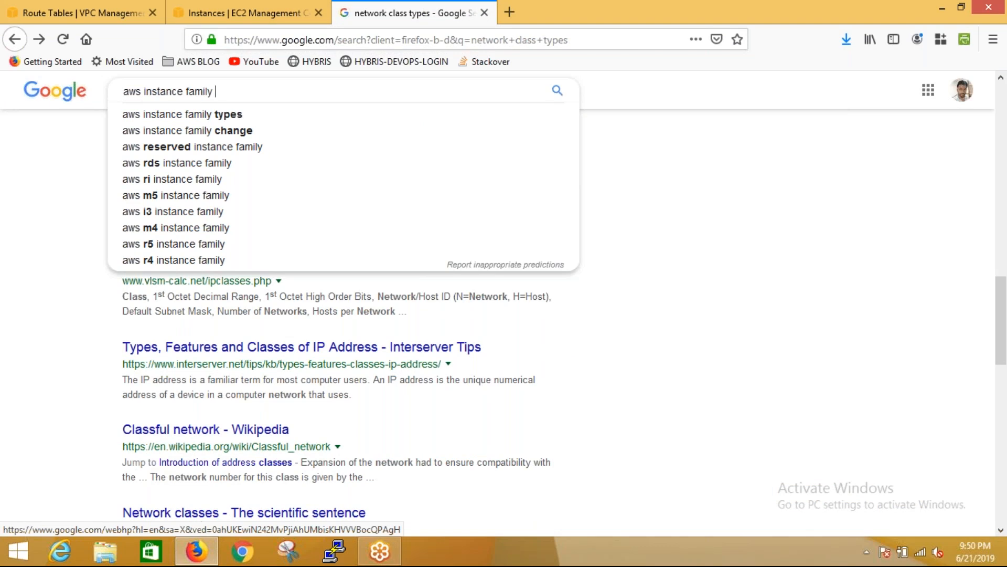
key(Down)
key(Return)
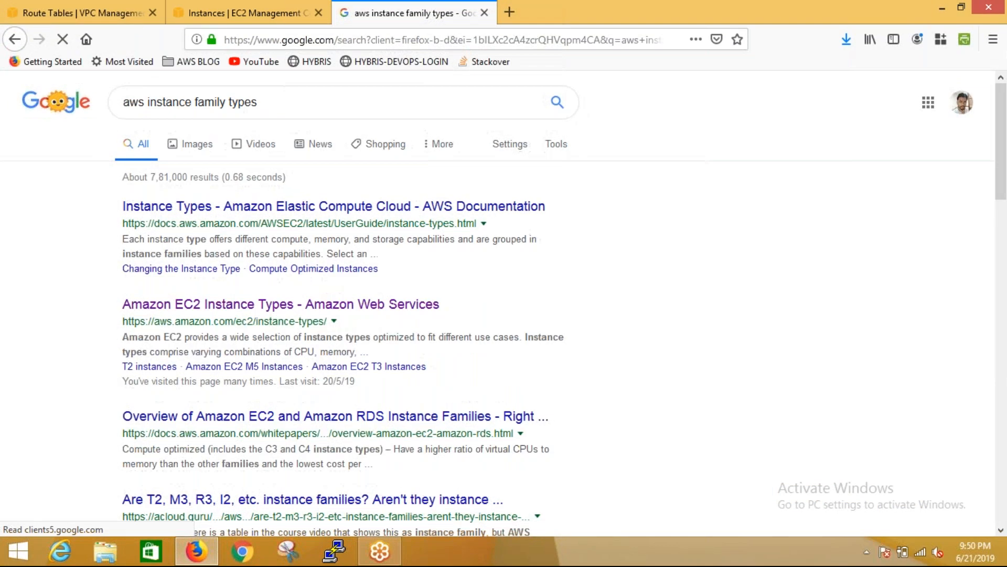
Open the Amazon EC2 Instance Types result in a new browser tab and show its General Purpose section
right_click(243, 310)
click(269, 320)
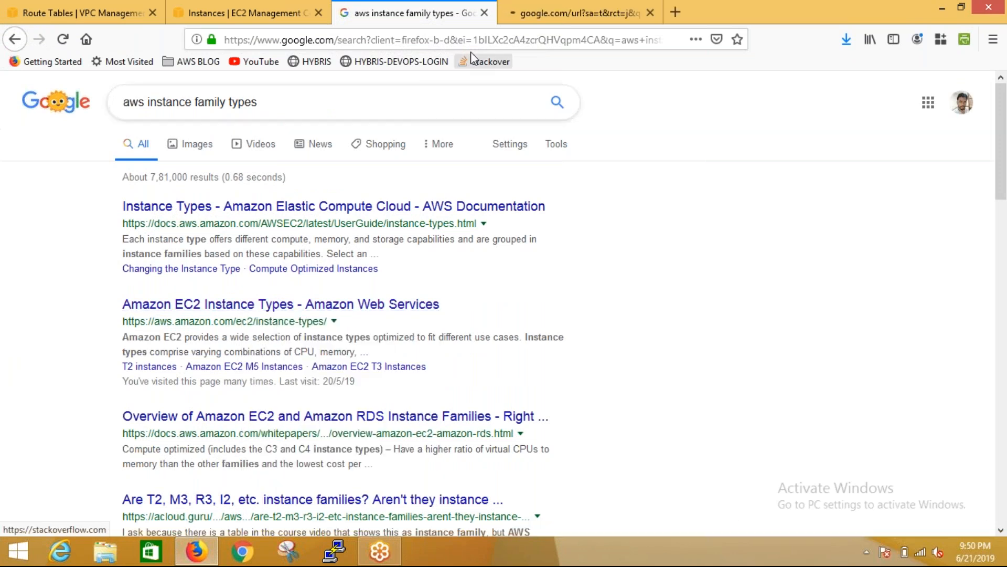
click(522, 15)
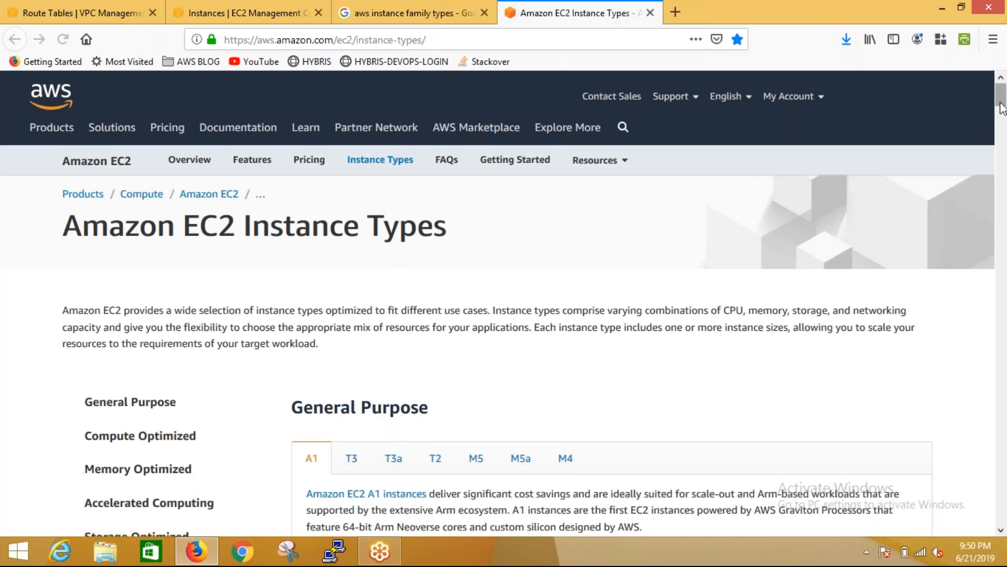
mouse_move(1002, 109)
mouse_down()
mouse_move(1003, 136)
mouse_move(1003, 117)
mouse_up()
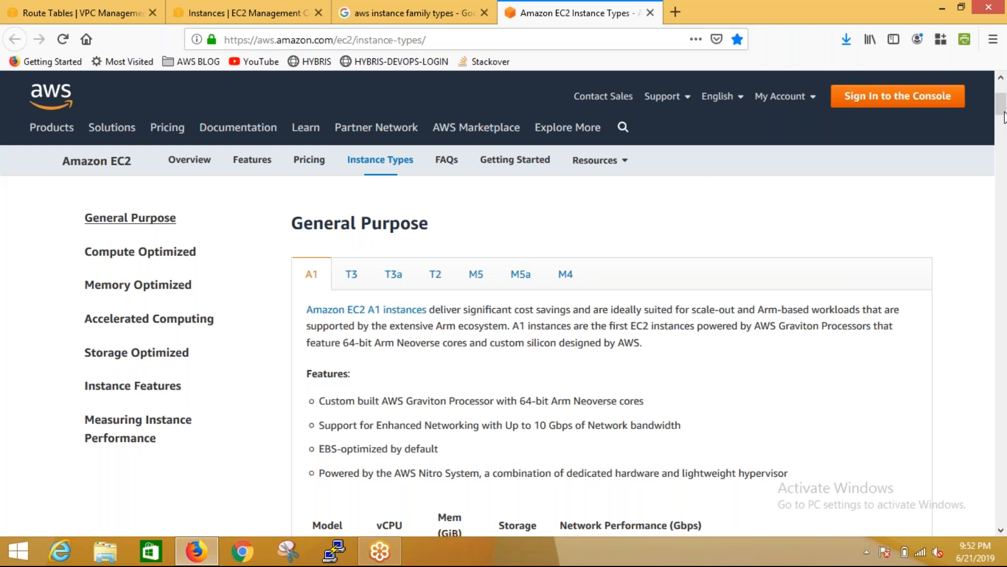
View the Compute Optimized section of the instance types page and return to the General Purpose section
click(149, 260)
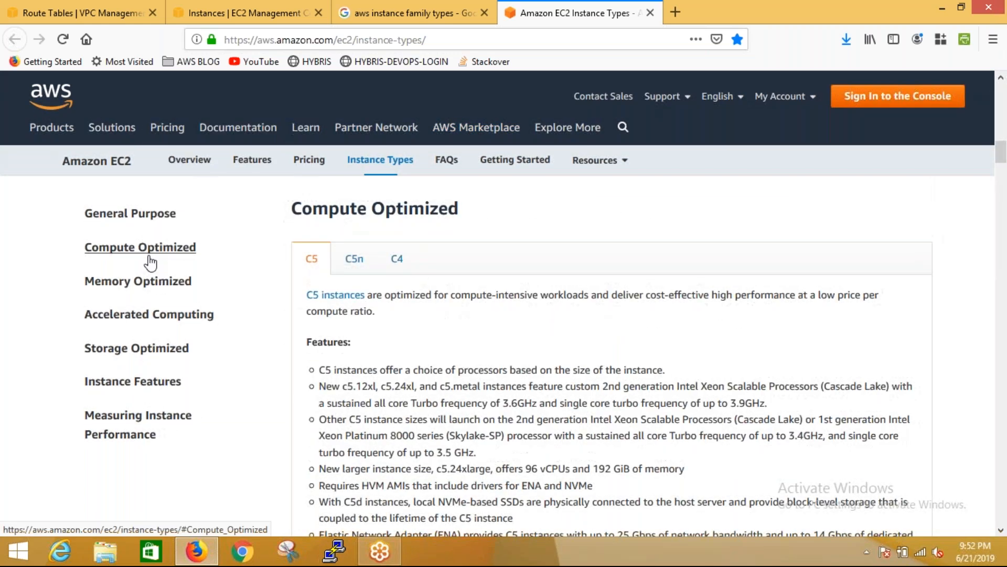
click(143, 224)
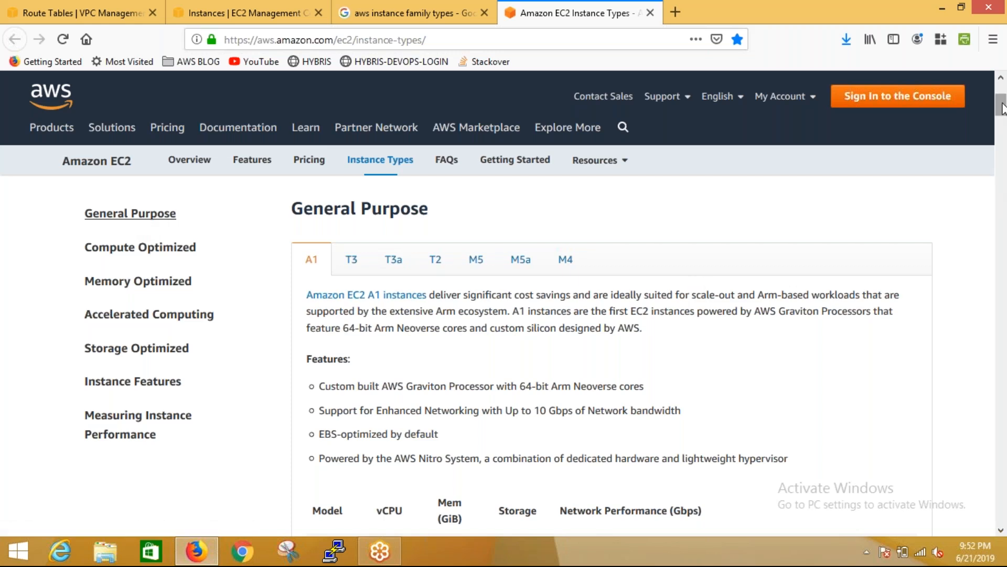
mouse_move(1002, 108)
mouse_down()
mouse_move(1003, 118)
mouse_move(1004, 90)
mouse_up()
click(137, 361)
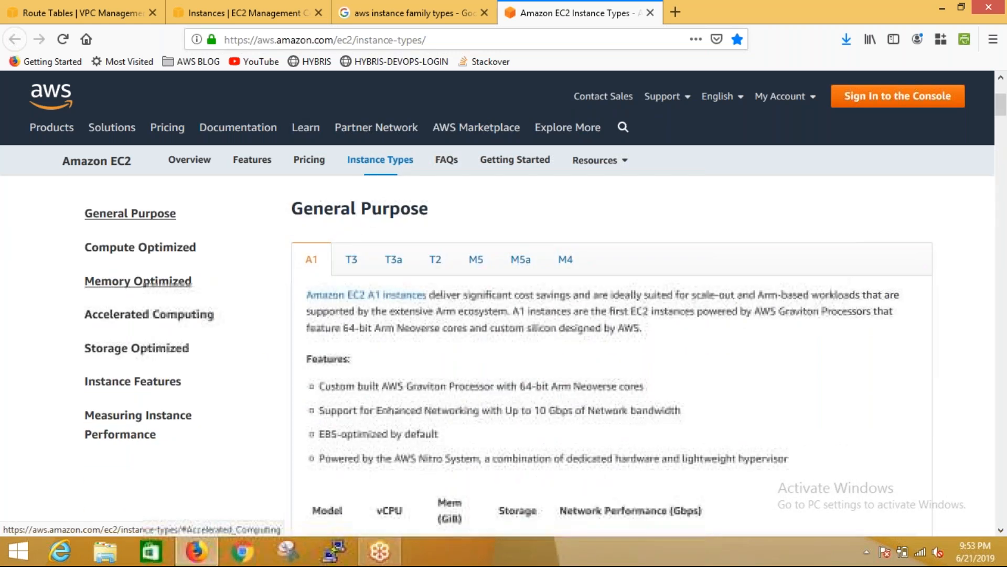
Look through the General Purpose families T3, T3a, T2, M5, M5a and M4 one after another
click(351, 263)
click(391, 266)
click(437, 266)
click(477, 264)
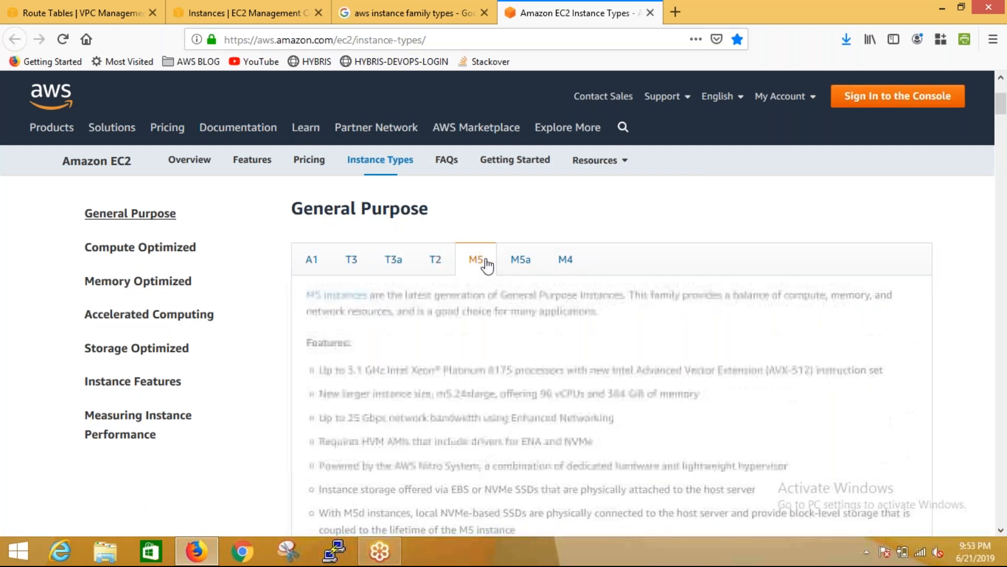
click(521, 262)
click(566, 264)
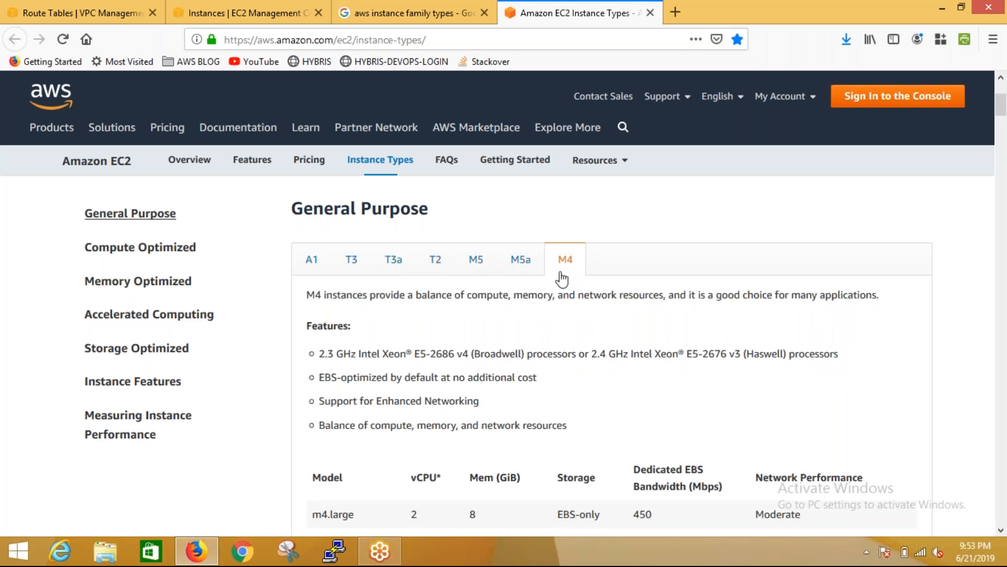
Show the General Purpose A1 family and review its model names from a1.medium to a1.4xlarge
click(307, 268)
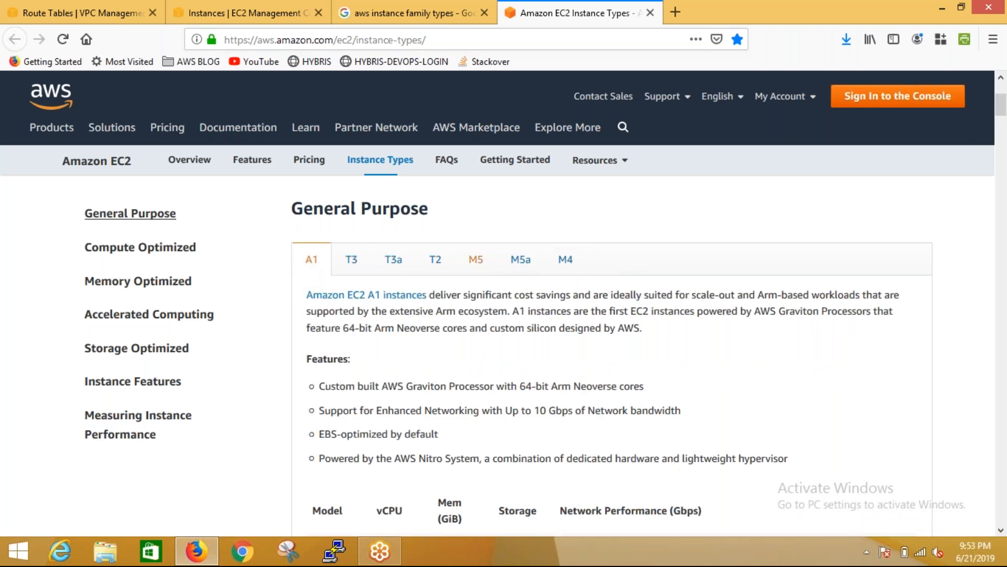
scroll(1003, 107, down, 5)
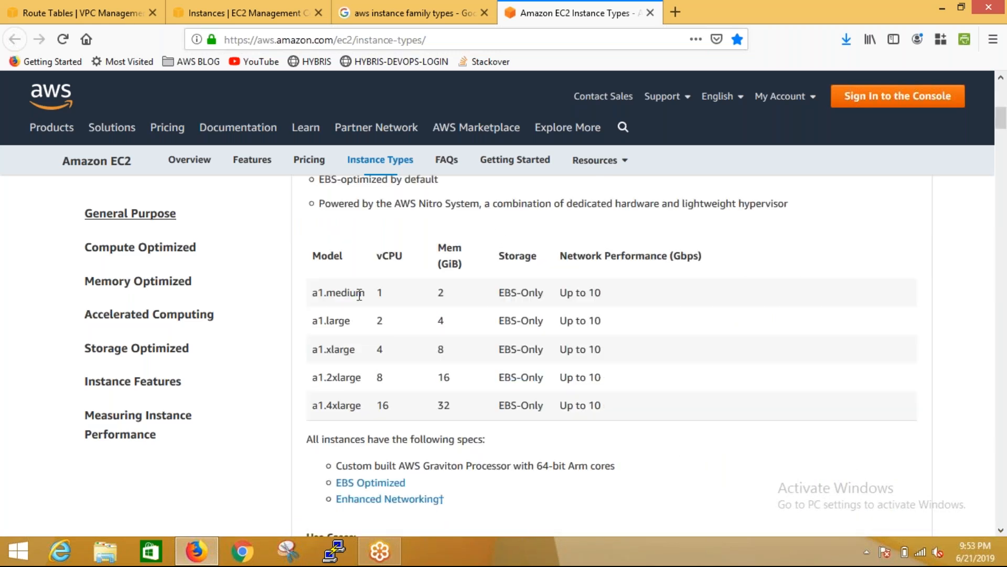
drag(309, 294, 367, 294)
drag(307, 321, 357, 330)
drag(308, 360, 378, 378)
click(307, 387)
drag(313, 404, 371, 406)
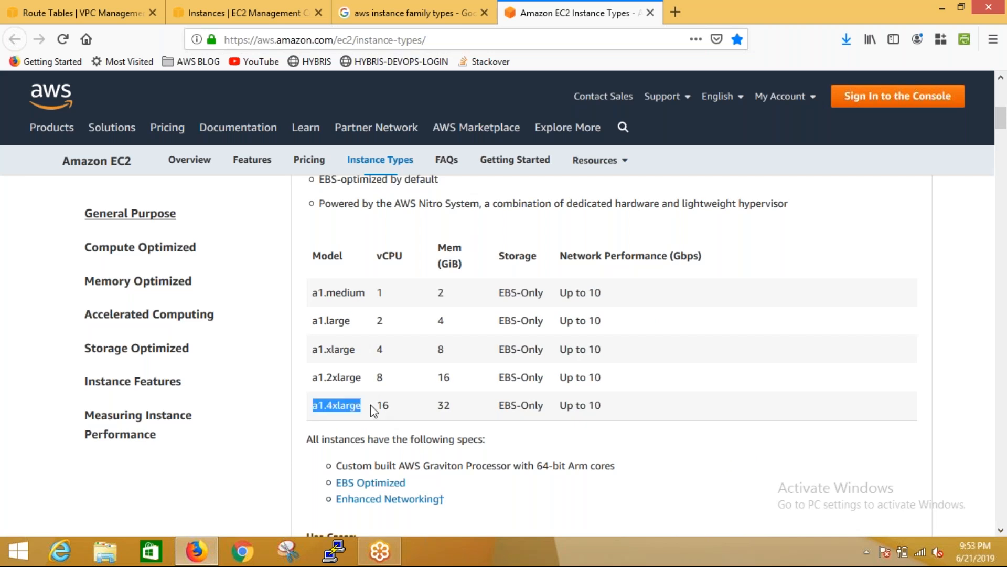
Examine the vCPU and memory values of the a1.medium and a1.large models
click(390, 292)
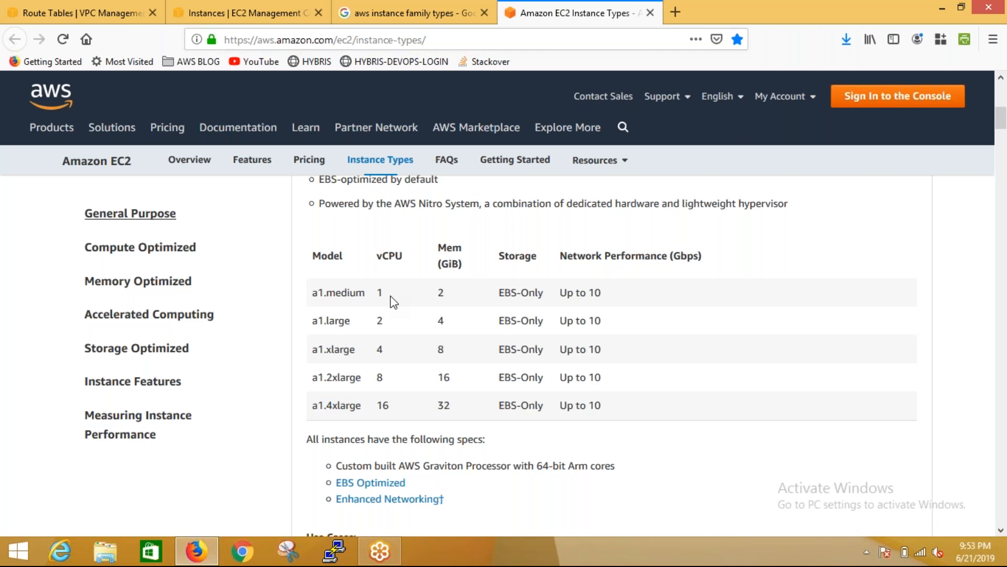
drag(388, 297, 377, 293)
drag(458, 296, 438, 293)
click(371, 328)
drag(377, 321, 385, 322)
double_click(441, 321)
click(336, 365)
Show the T3 family and examine the memory values of the t3.nano and t3.micro models
scroll(1004, 121, up, 10)
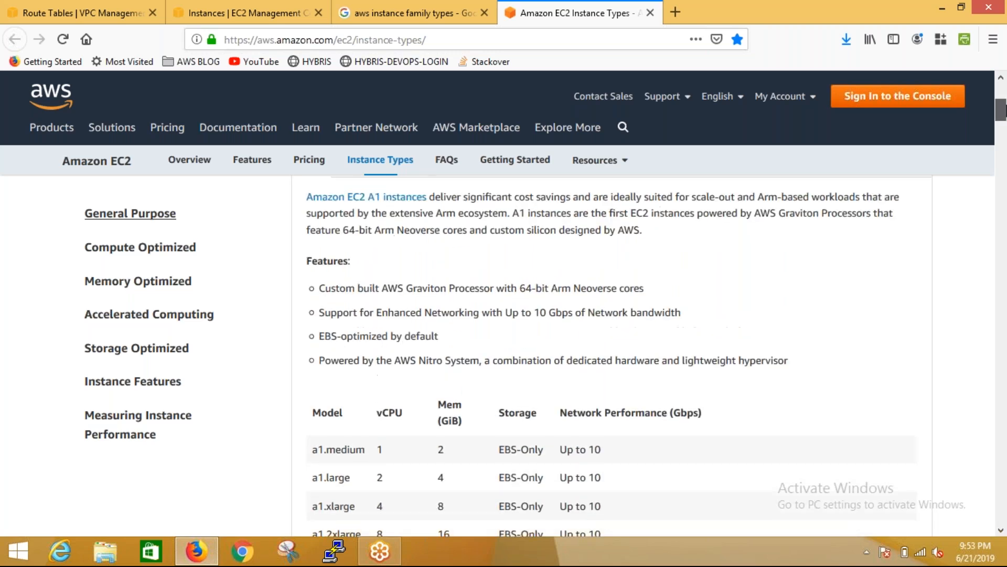
click(351, 430)
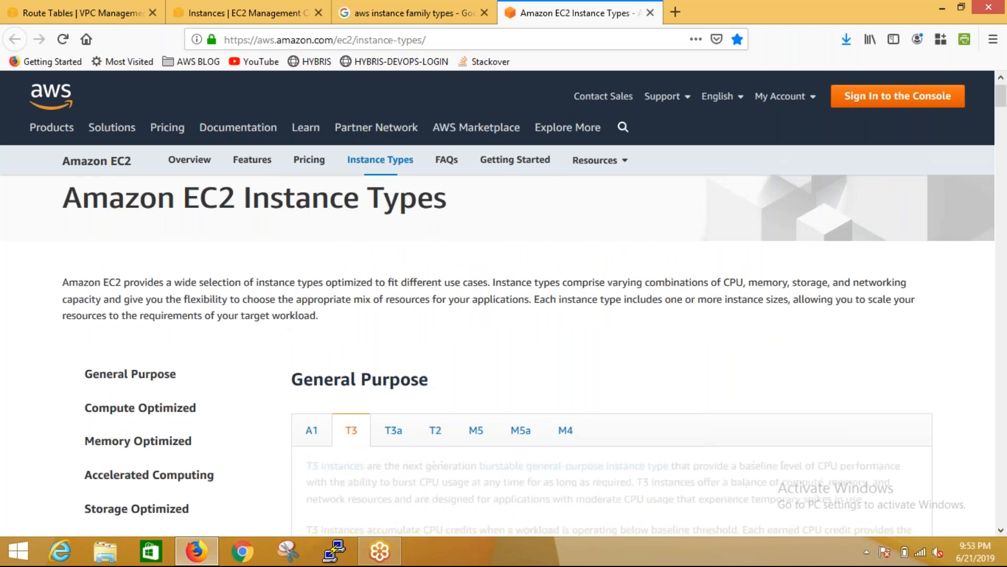
scroll(1005, 111, down, 8)
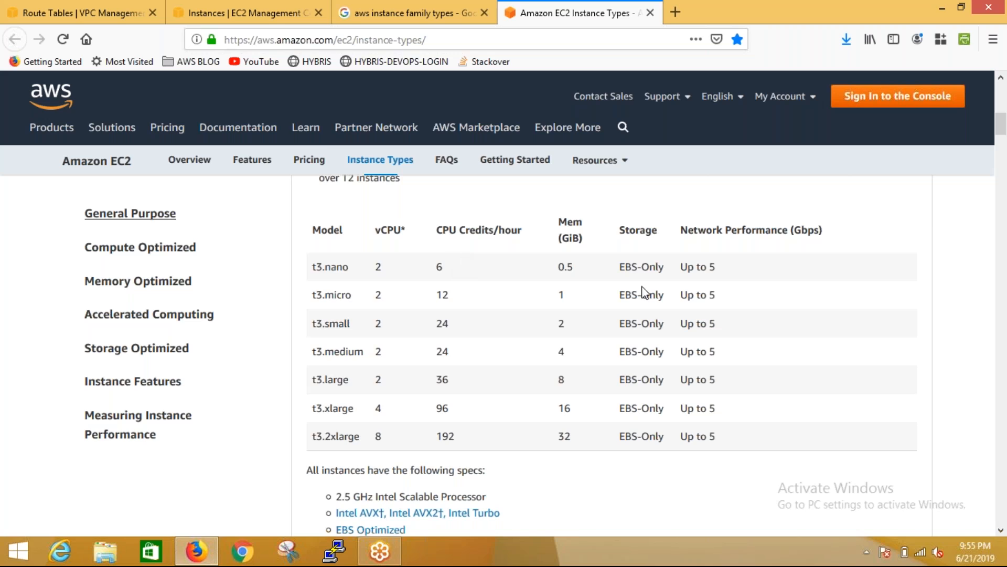
drag(568, 267, 560, 271)
double_click(561, 295)
Show the General Purpose M5 family and examine the specifications in its model table
scroll(1001, 123, up, 3)
scroll(1000, 123, up, 10)
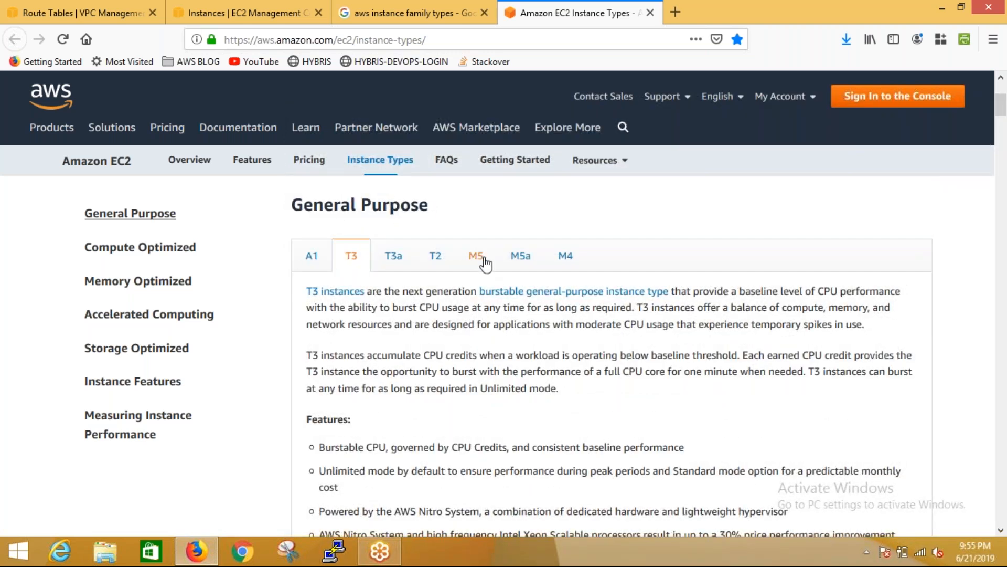
click(484, 262)
drag(1004, 107, 1005, 126)
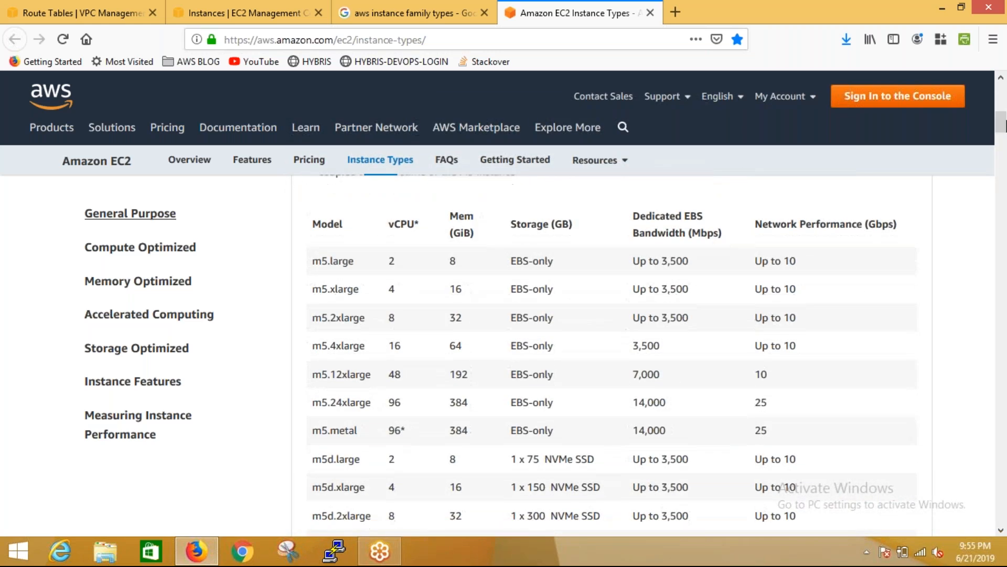
click(569, 130)
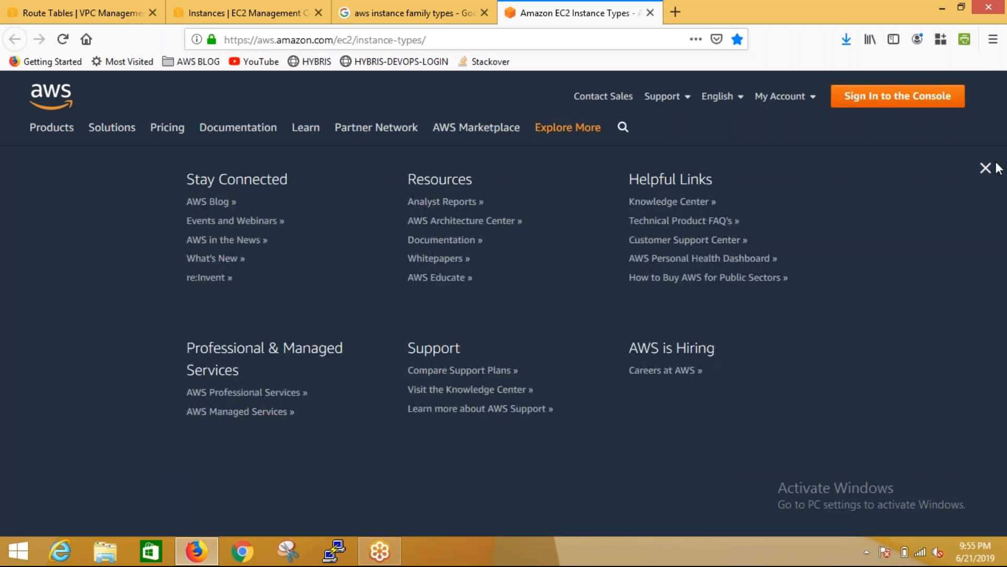
click(988, 169)
drag(1004, 127, 1004, 127)
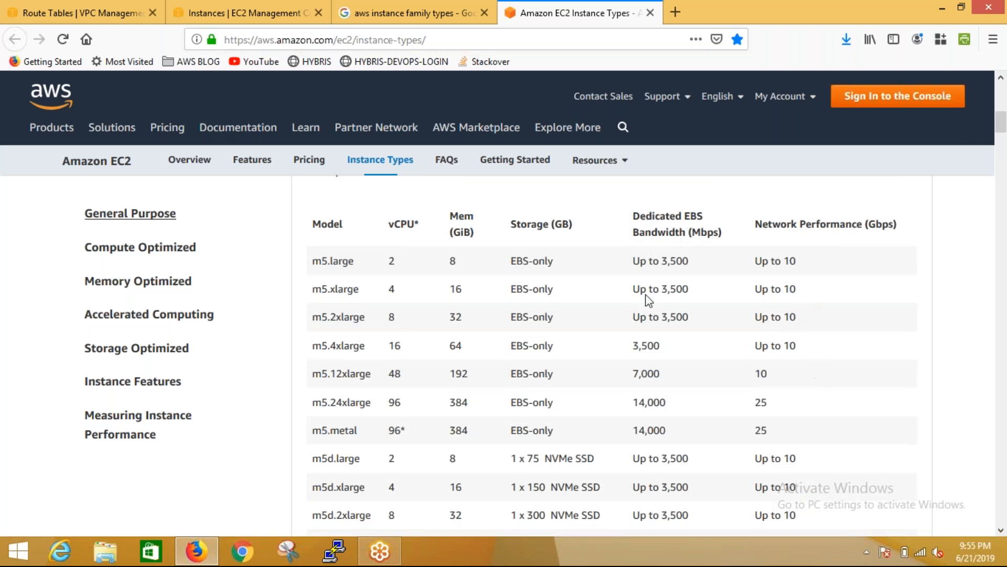
Go to the Compute Optimized section and examine the vCPU and memory values of the larger C5 models up to c5.metal
drag(1003, 125, 1002, 77)
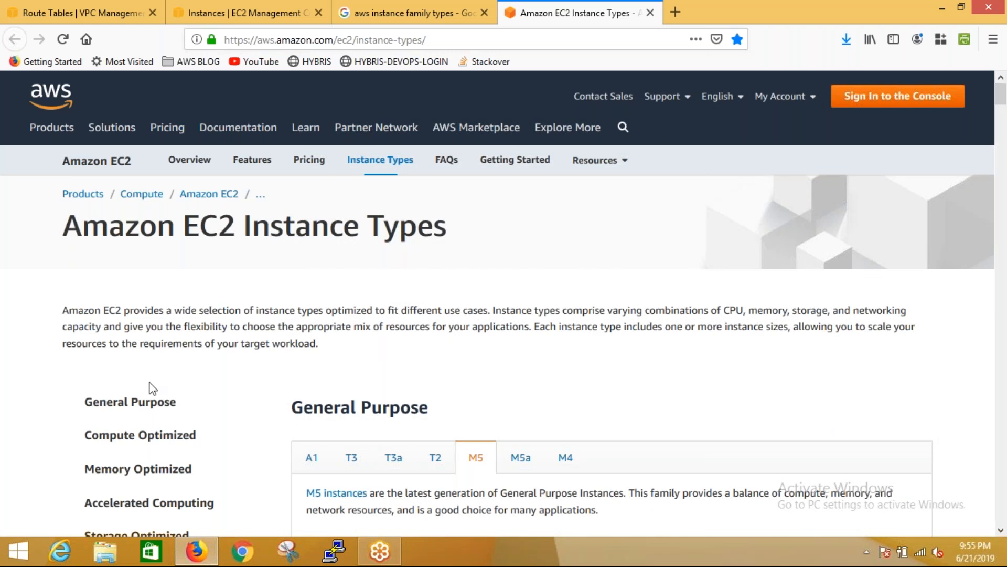
click(145, 409)
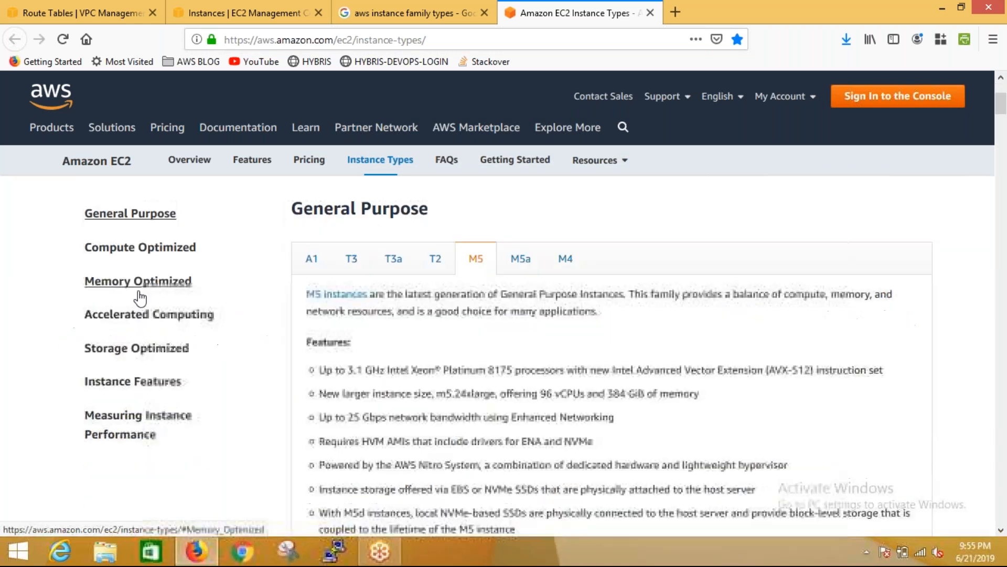
click(150, 251)
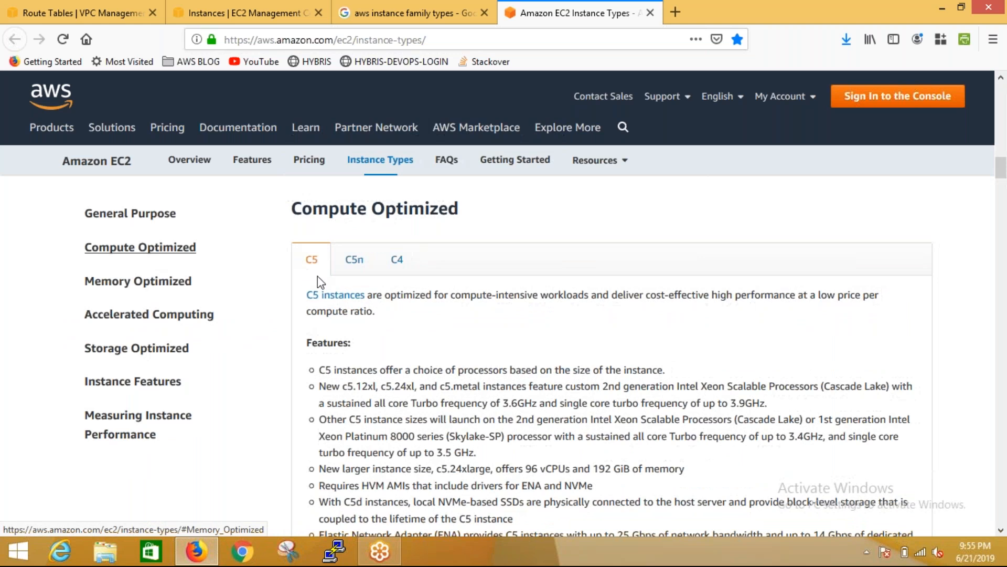
drag(1001, 173, 1005, 195)
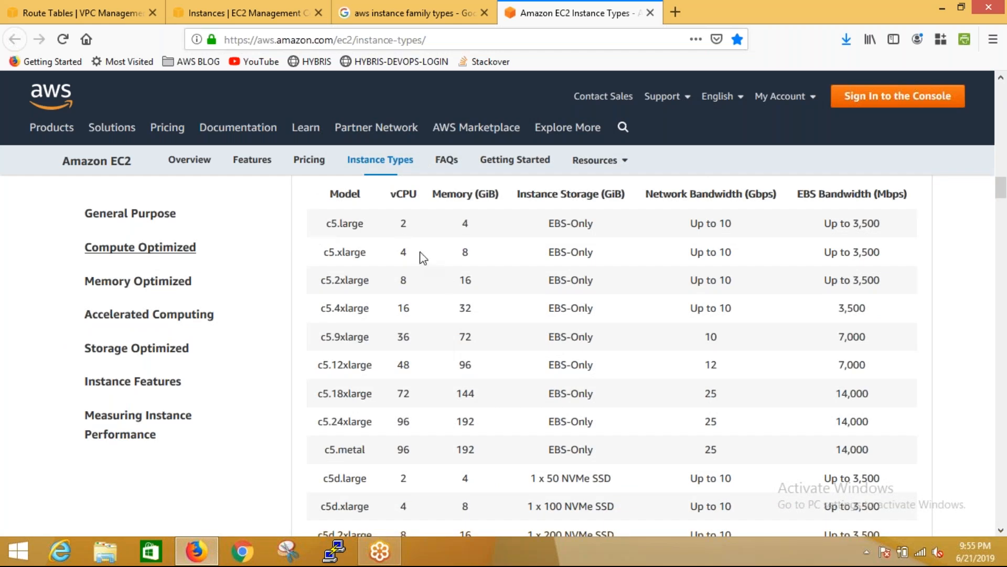
double_click(408, 397)
double_click(465, 394)
click(511, 403)
scroll(1003, 194, down, 1)
drag(1004, 196, 1004, 195)
drag(484, 389, 455, 391)
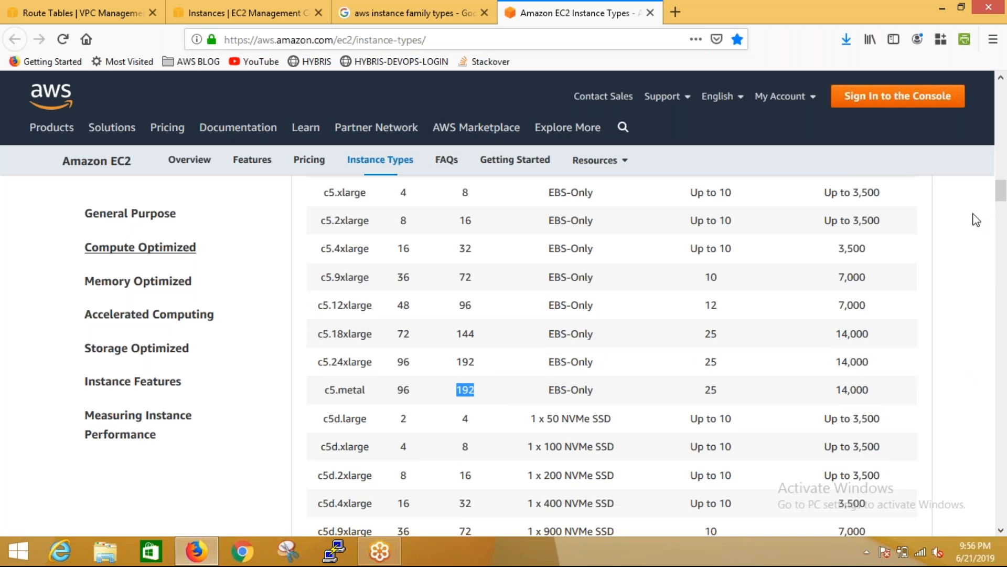
Show the Compute Optimized C4 family and examine its model specification table
drag(1004, 191, 1005, 167)
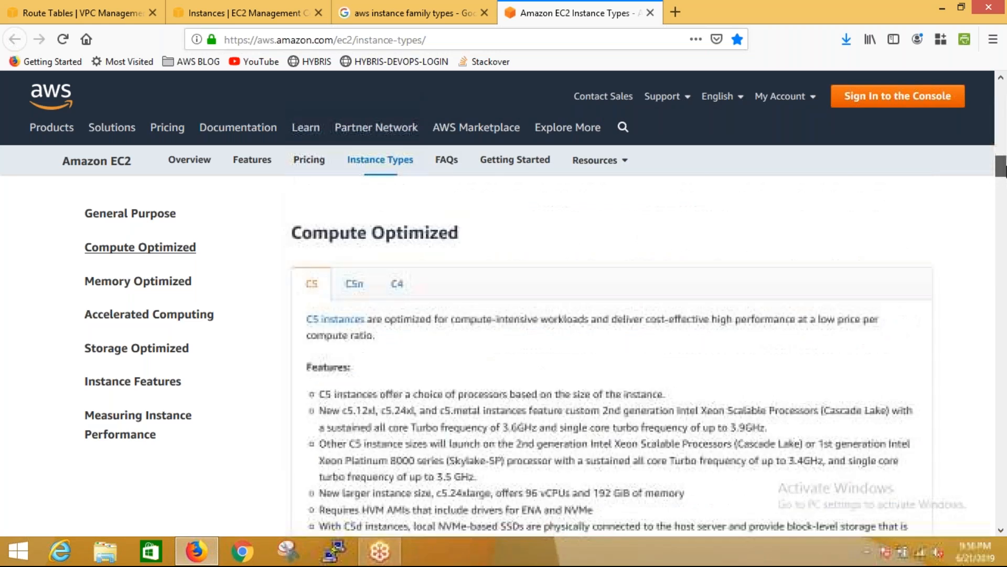
click(395, 288)
mouse_move(1005, 168)
mouse_down()
mouse_move(1005, 197)
mouse_move(1005, 186)
mouse_up()
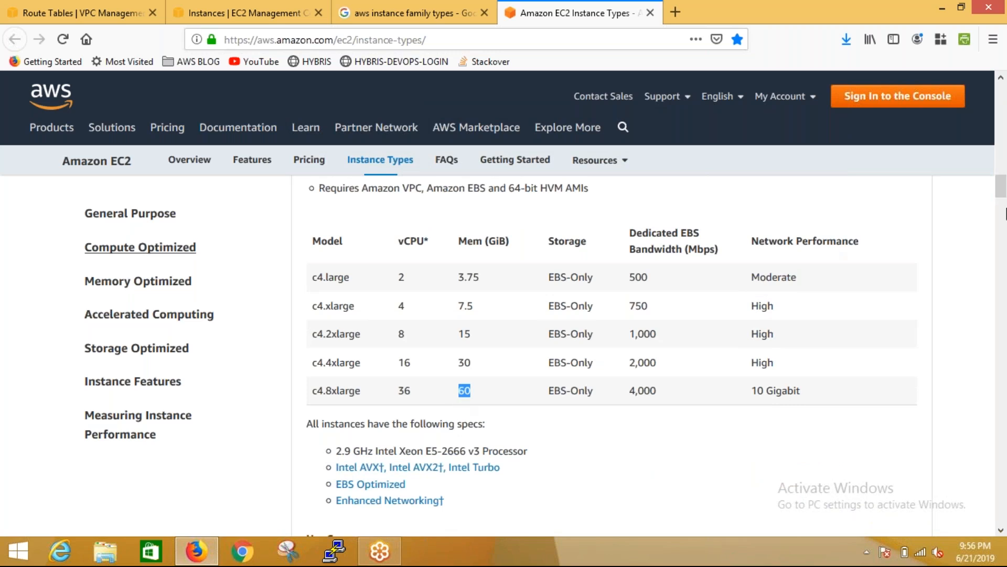
Go to the Memory Optimized section and examine the memory value of r5.metal in the R5 model table
drag(1004, 189, 1006, 173)
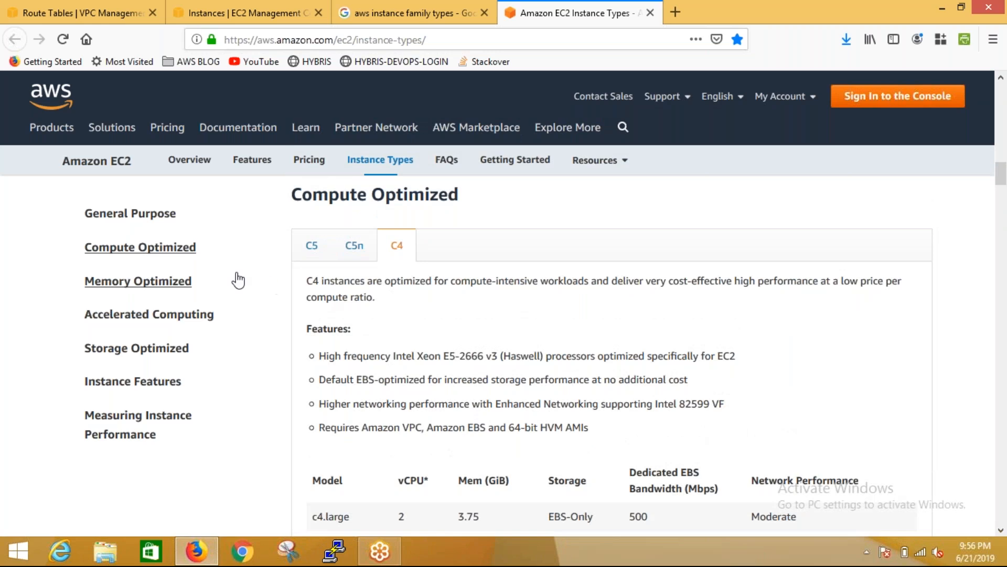
click(168, 279)
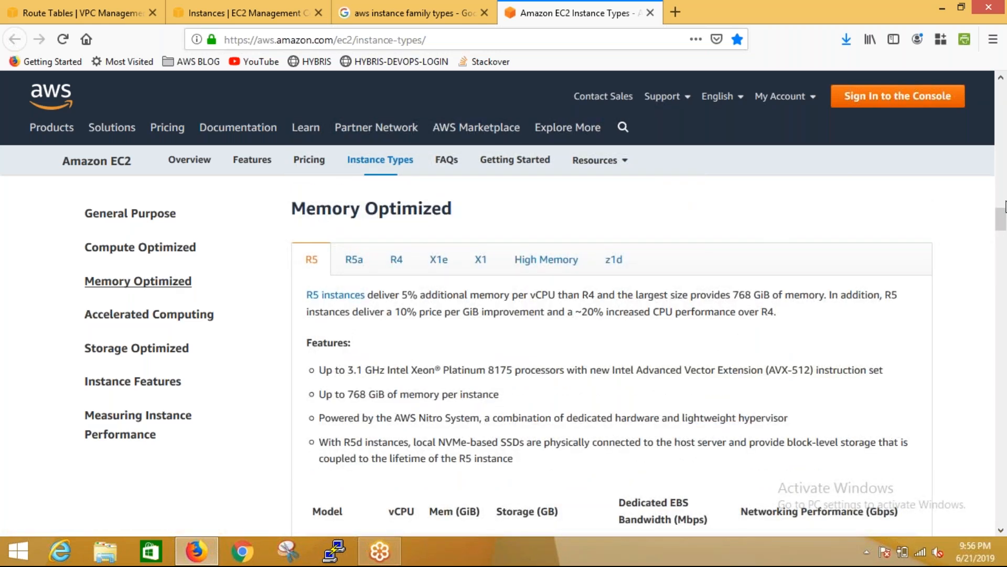
drag(1004, 216, 1003, 237)
drag(457, 371, 430, 370)
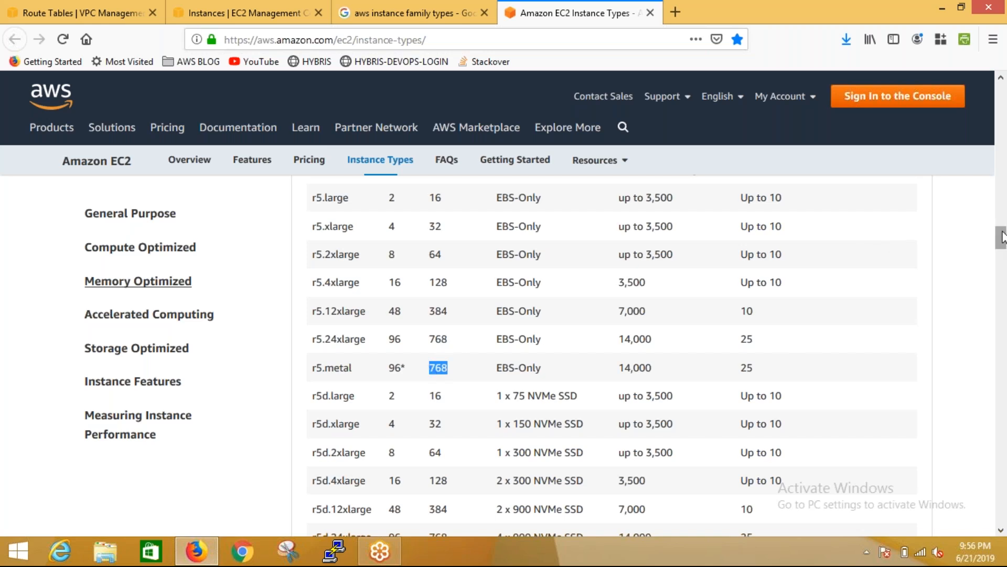
Go to the Accelerated Computing section and examine the networking performance of p3.16xlarge and p3dn.24xlarge and the memory of p3.16xlarge
drag(1002, 237, 1002, 216)
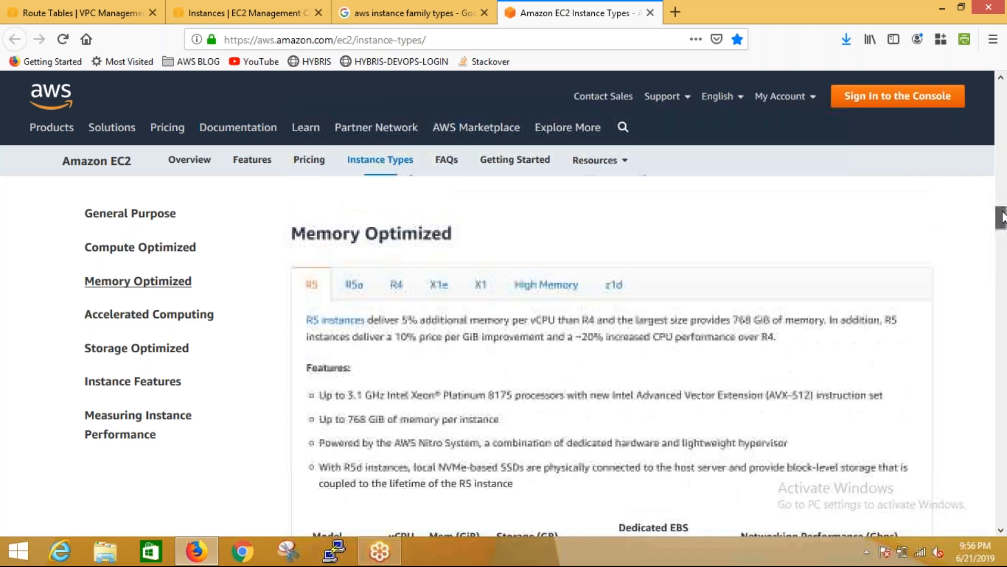
click(194, 325)
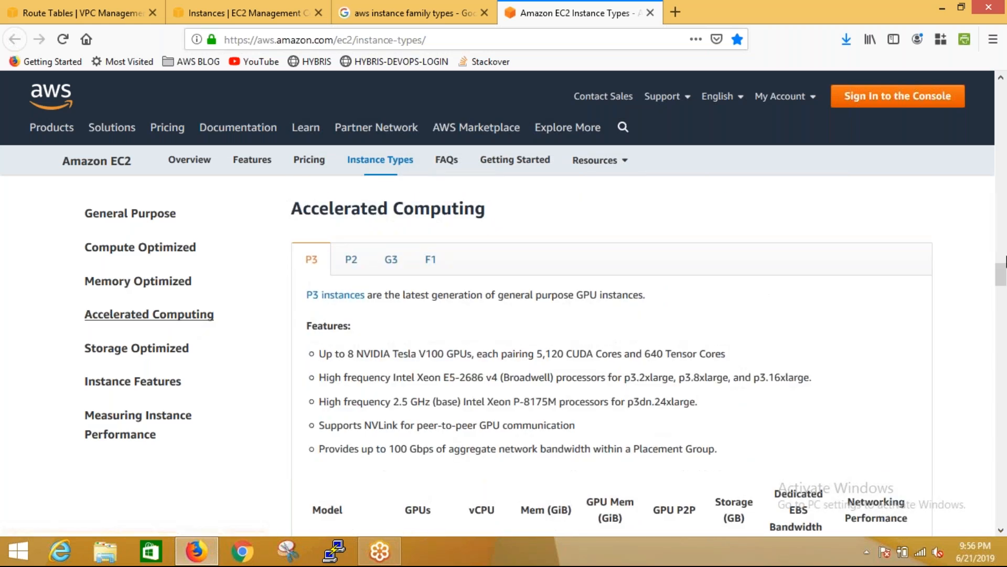
scroll(1004, 273, down, 5)
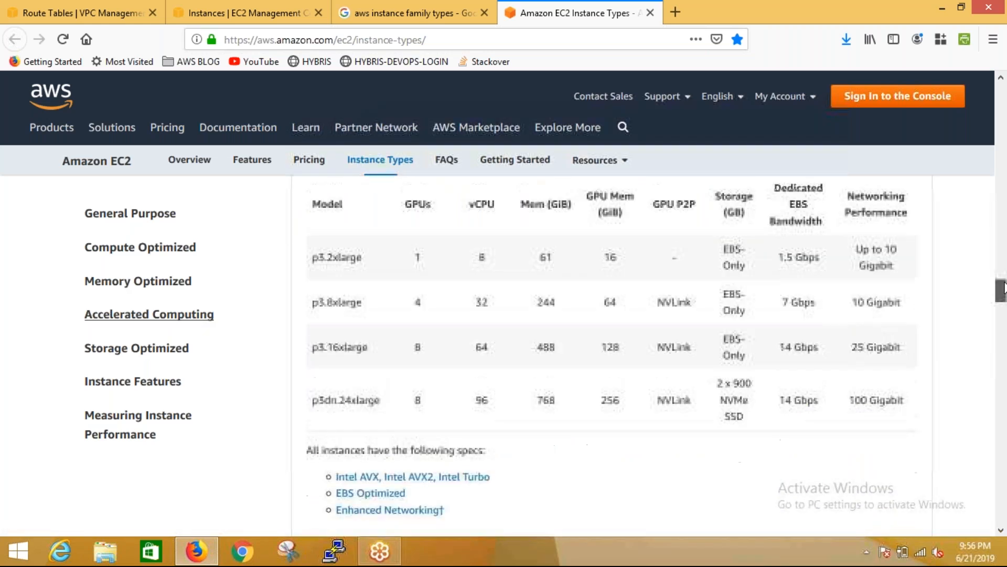
double_click(858, 417)
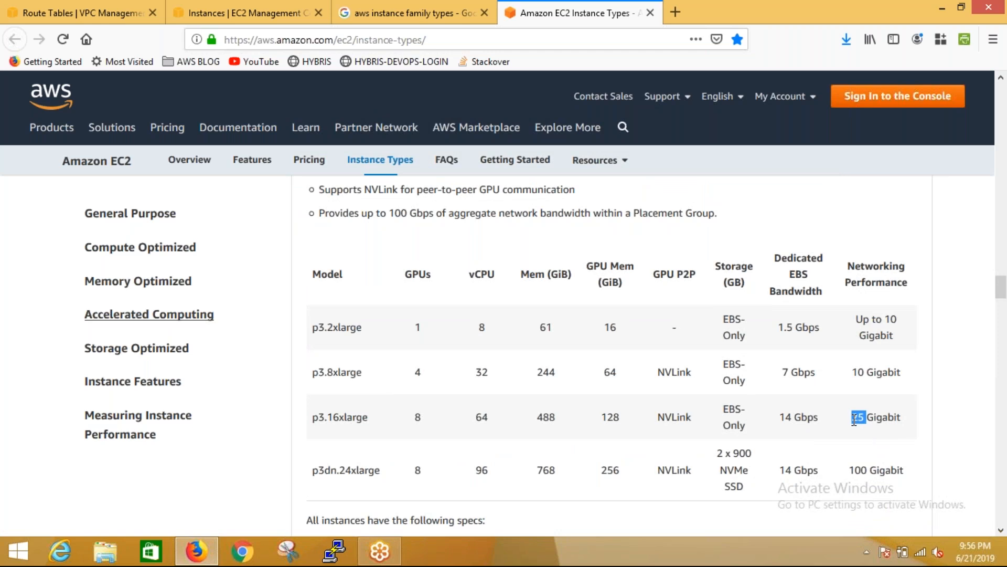
drag(849, 475, 906, 479)
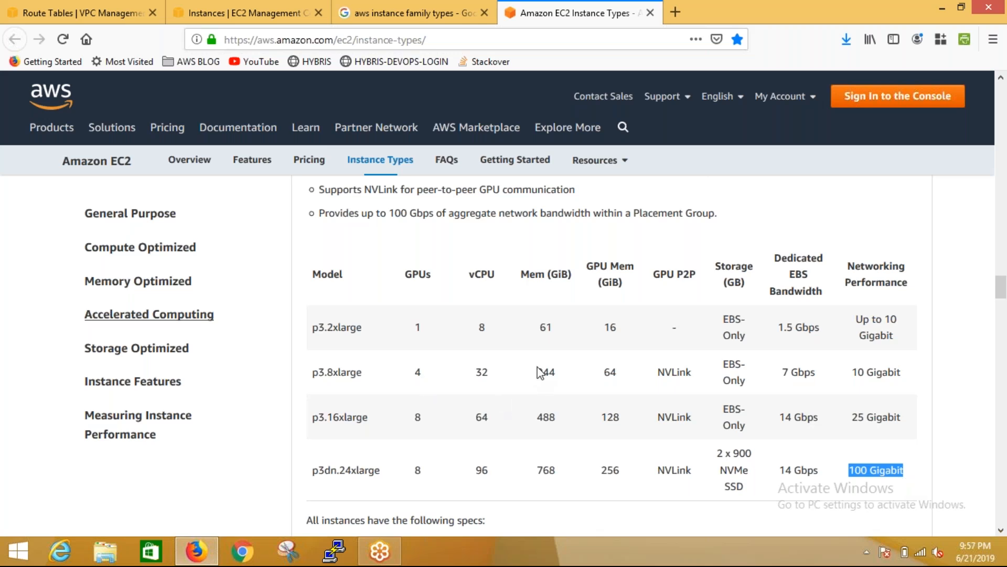
double_click(546, 417)
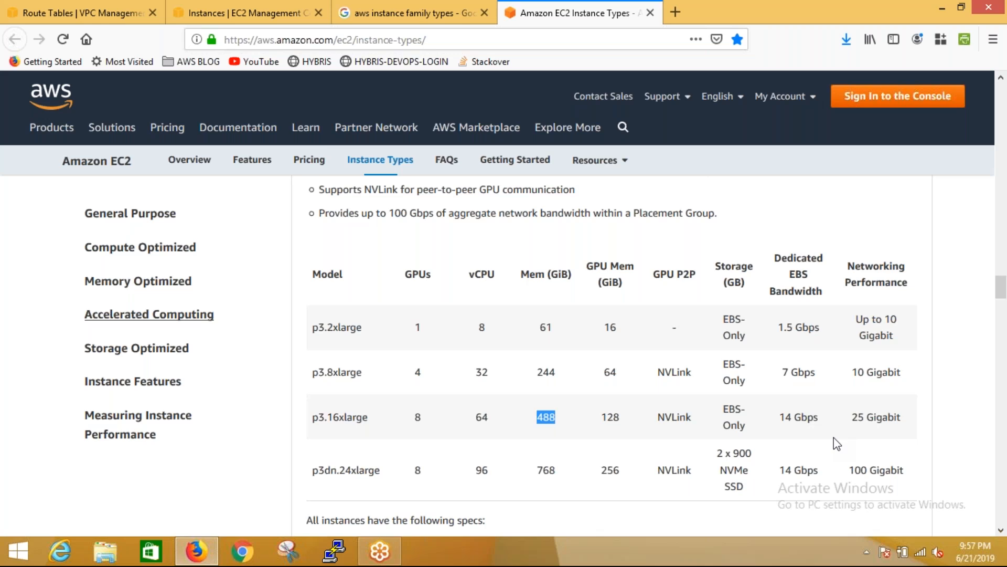
Compare the network performance of c4.8xlarge in Compute Optimized with that of p3dn.24xlarge in Accelerated Computing
click(192, 250)
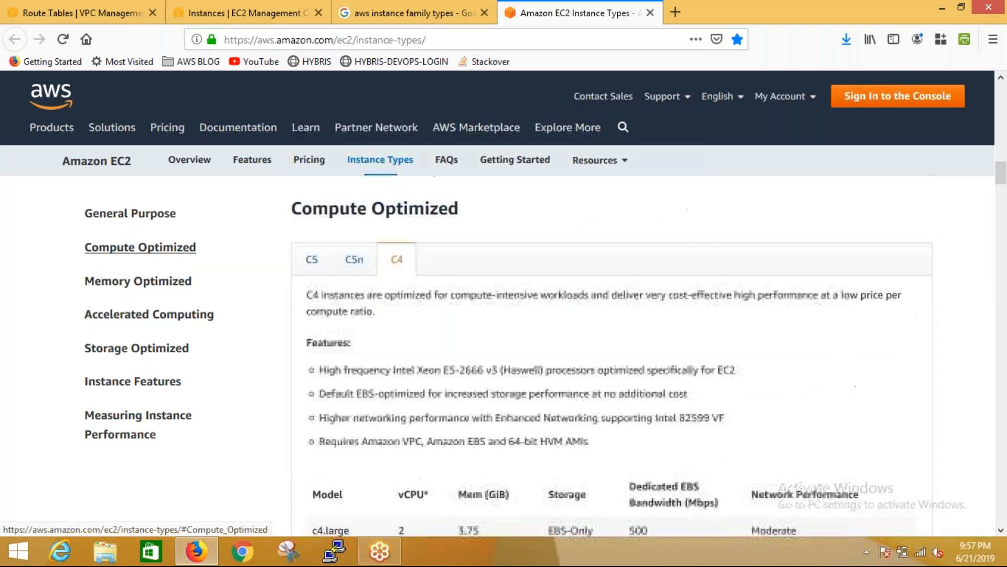
mouse_move(1002, 174)
mouse_down()
mouse_move(1003, 193)
mouse_move(1003, 184)
mouse_up()
drag(752, 424, 801, 423)
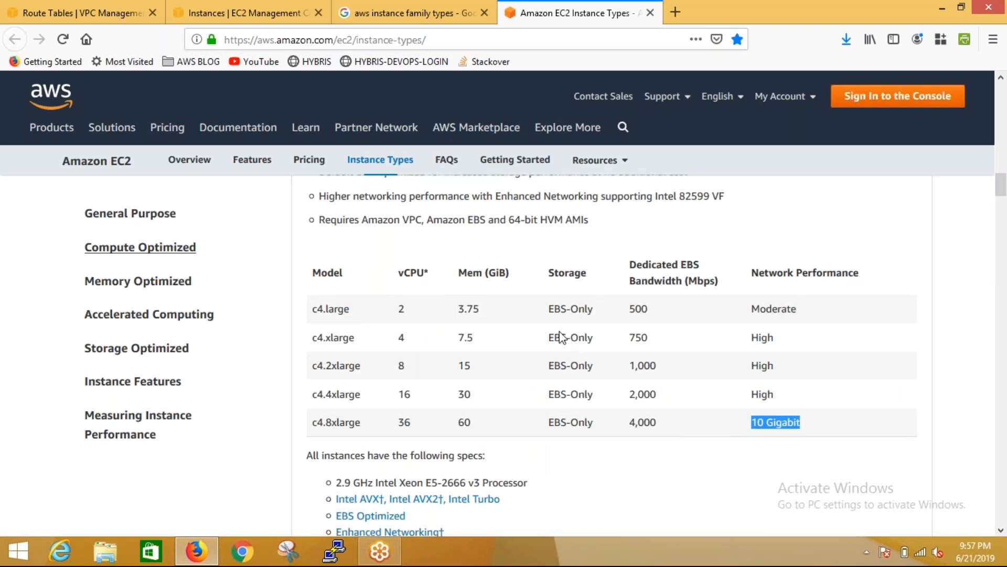
click(188, 327)
drag(1002, 286, 1002, 304)
drag(852, 340, 940, 351)
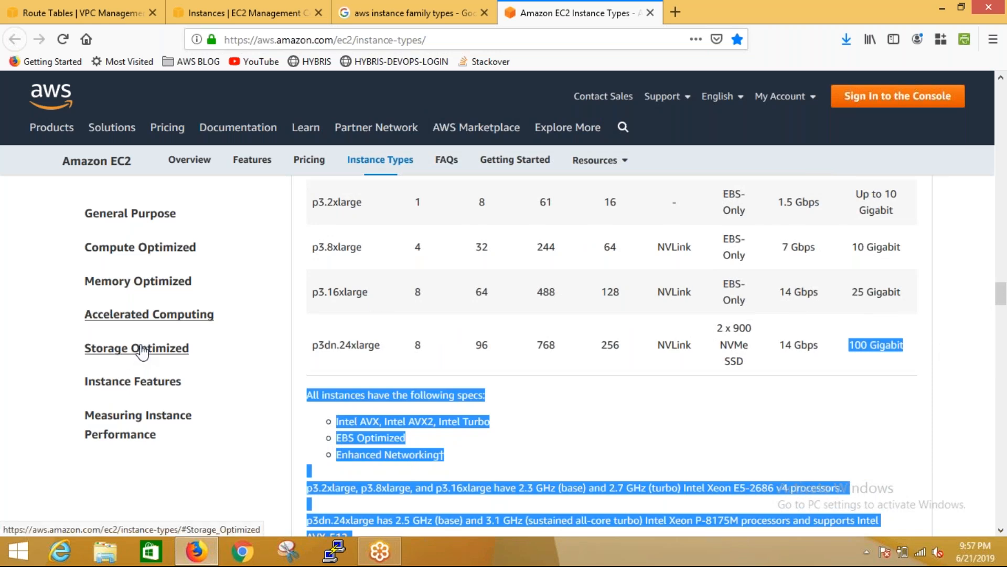
Go to the Storage Optimized section and examine the local storage of i3.metal in the I3 model table
click(141, 350)
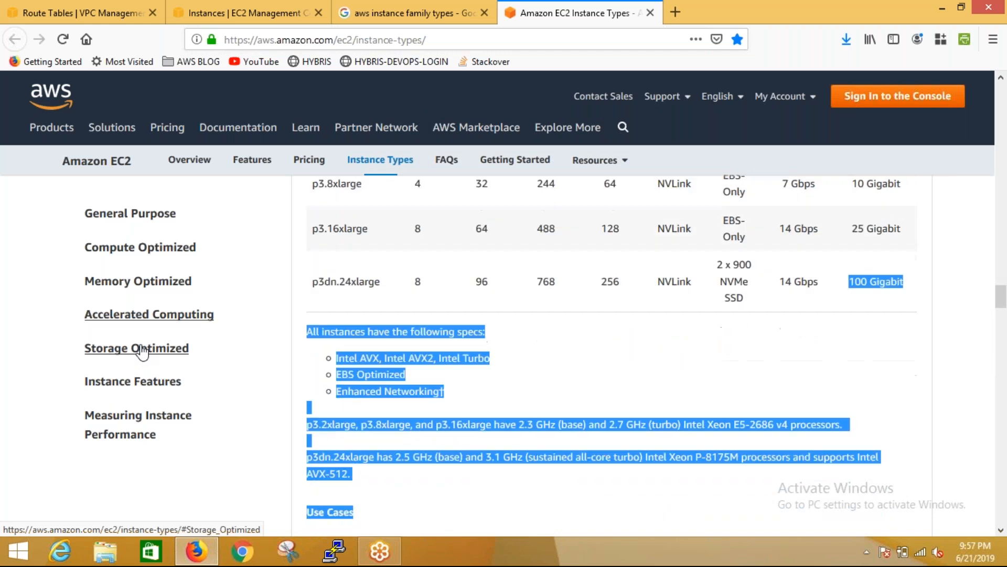
drag(1004, 325, 1004, 341)
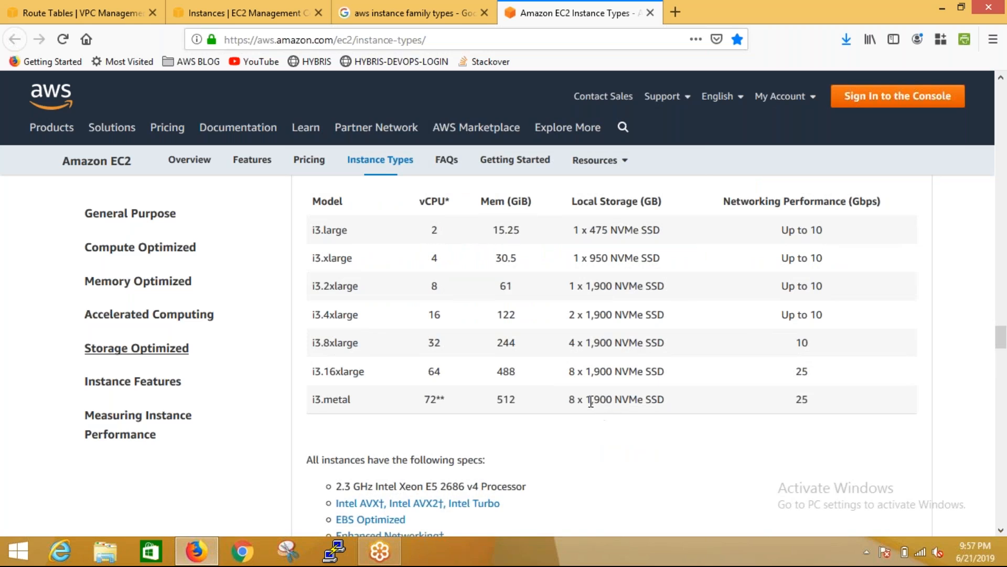
drag(585, 400, 598, 405)
click(597, 417)
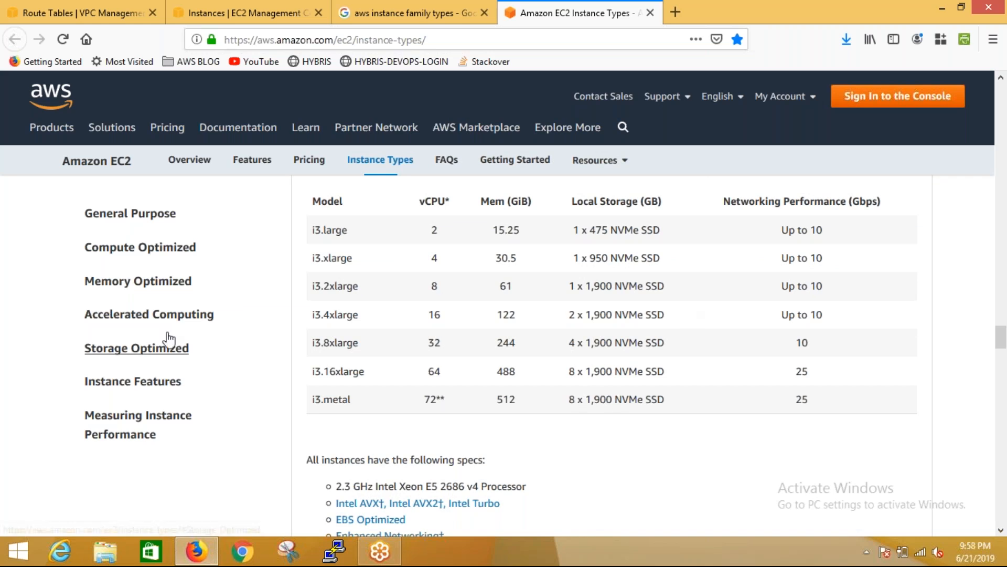
Return to the Memory Optimized section and examine the dedicated EBS bandwidth of the R5 and R5d models
click(153, 325)
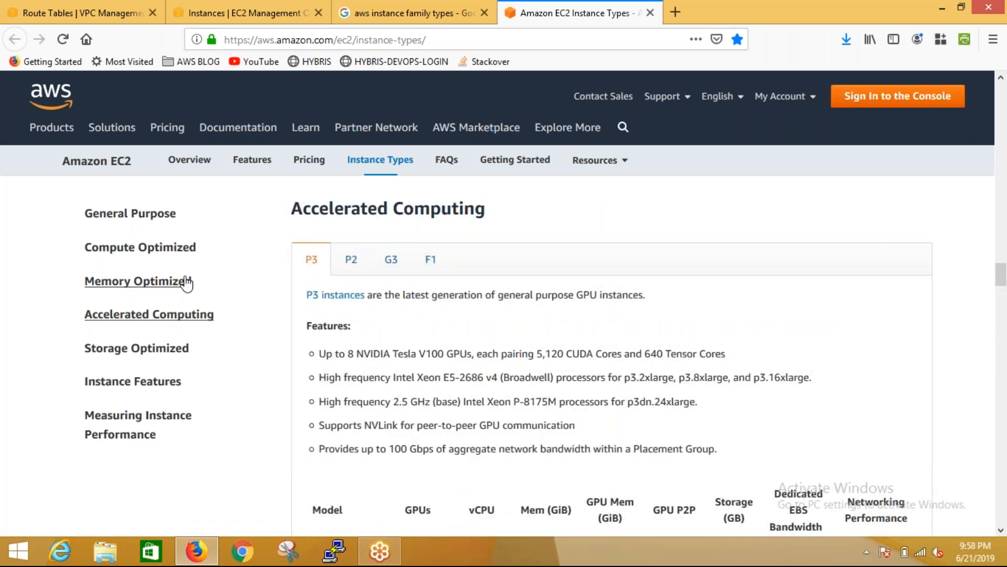
click(184, 281)
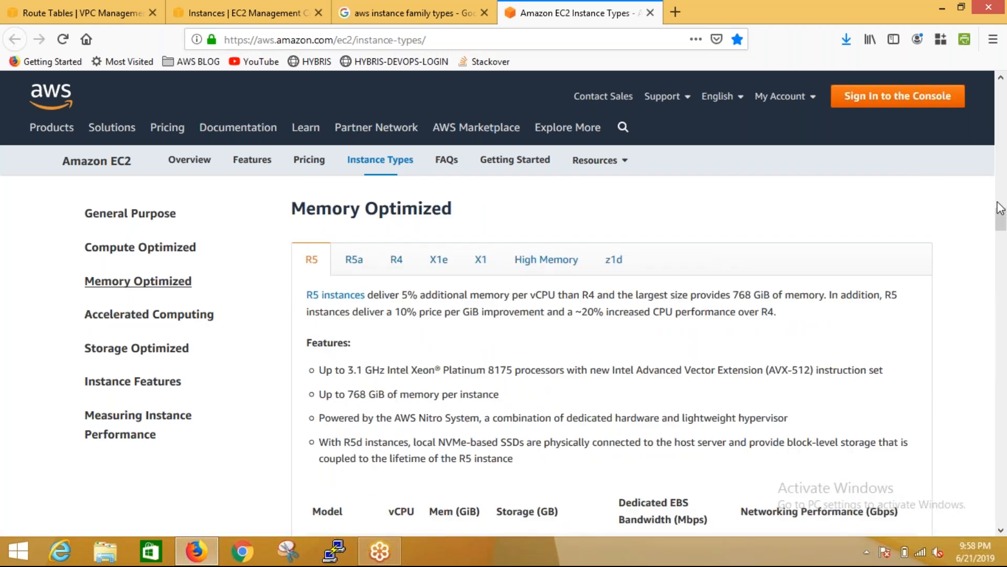
scroll(1004, 231, down, 5)
scroll(1004, 234, down, 4)
scroll(550, 341, up, 2)
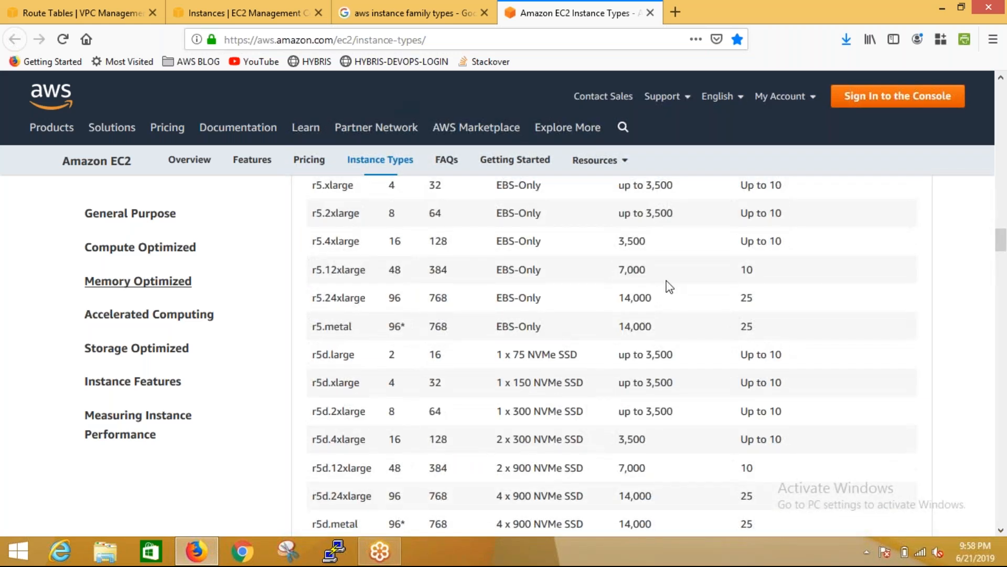
drag(640, 356, 676, 357)
click(618, 329)
Return to the Storage Optimized section and examine the I3 model specification table
click(166, 348)
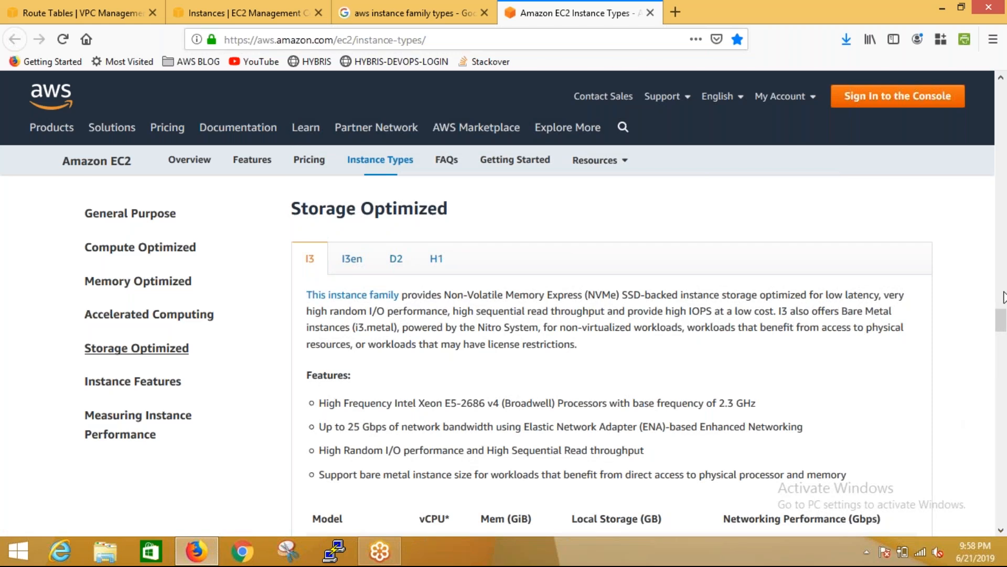
mouse_move(1003, 320)
mouse_down()
mouse_move(1003, 343)
mouse_move(1003, 331)
mouse_up()
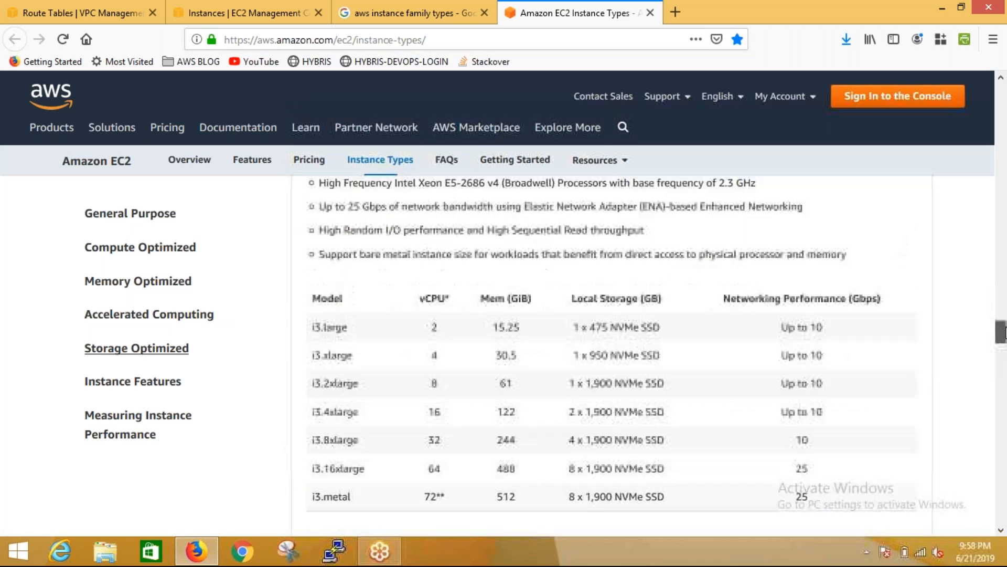
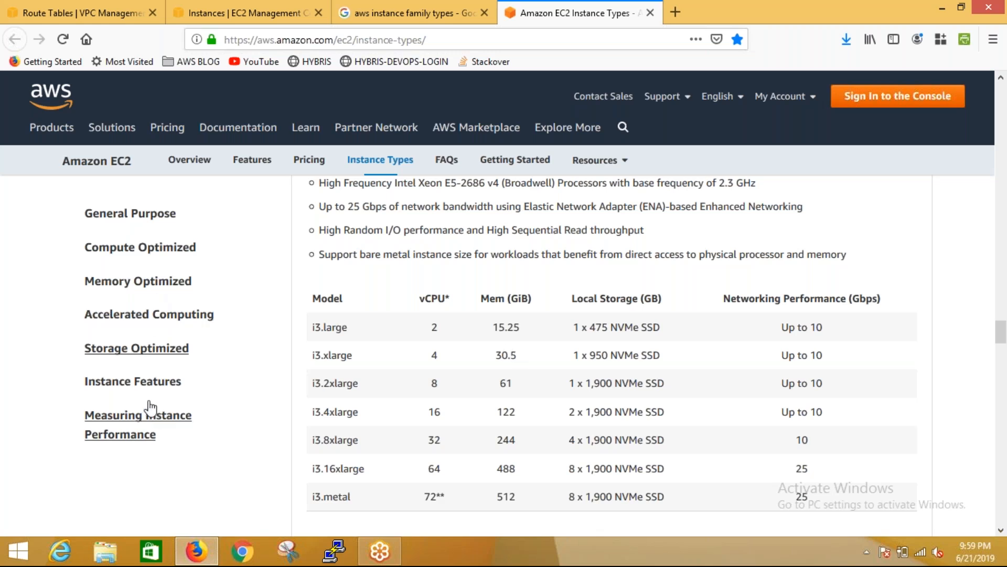
View the Instance Features section and return up to the P3 model table in Accelerated Computing
click(149, 374)
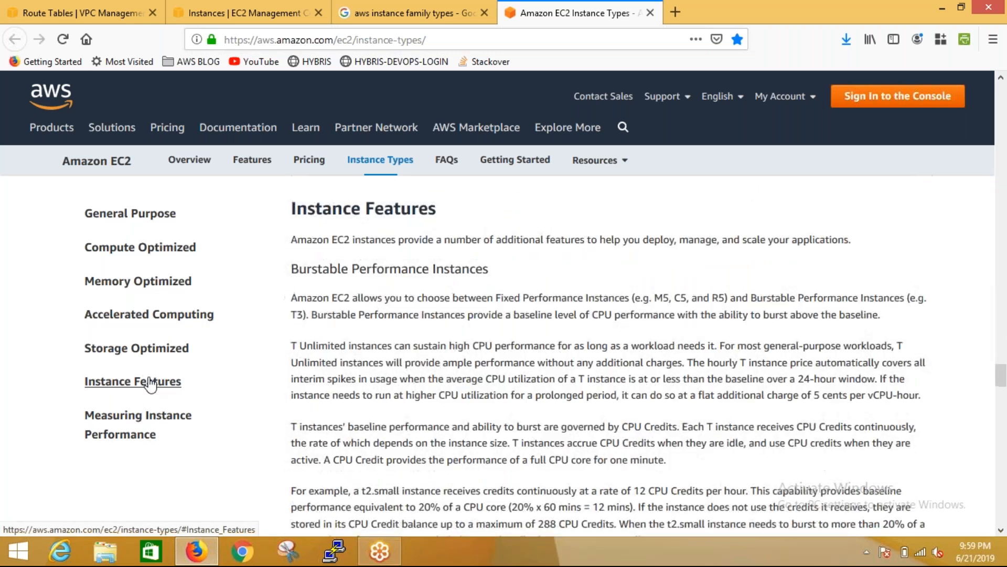
scroll(1004, 148, up, 10)
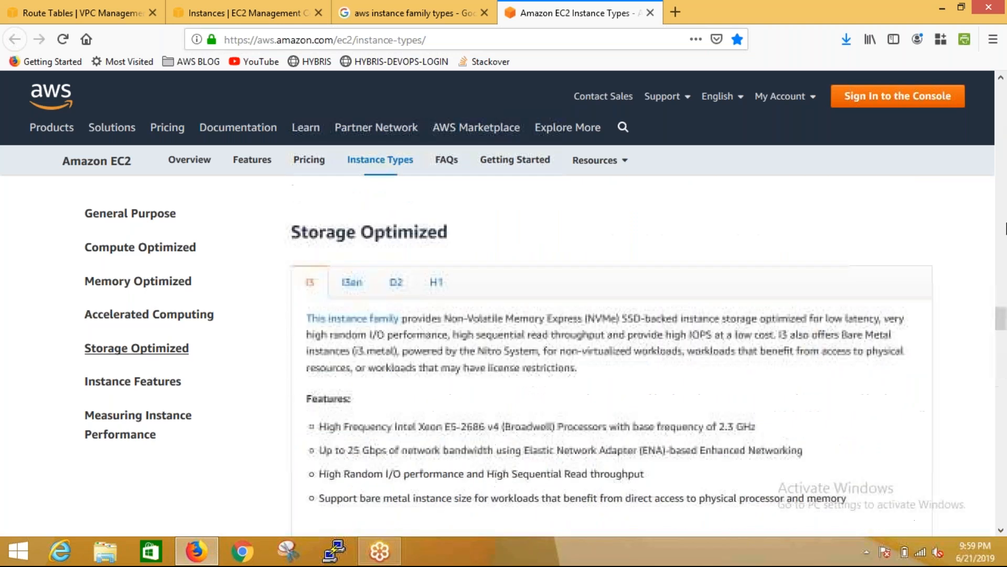
Switch back to the EC2 Instances console and start launching a new instance
click(378, 12)
click(223, 8)
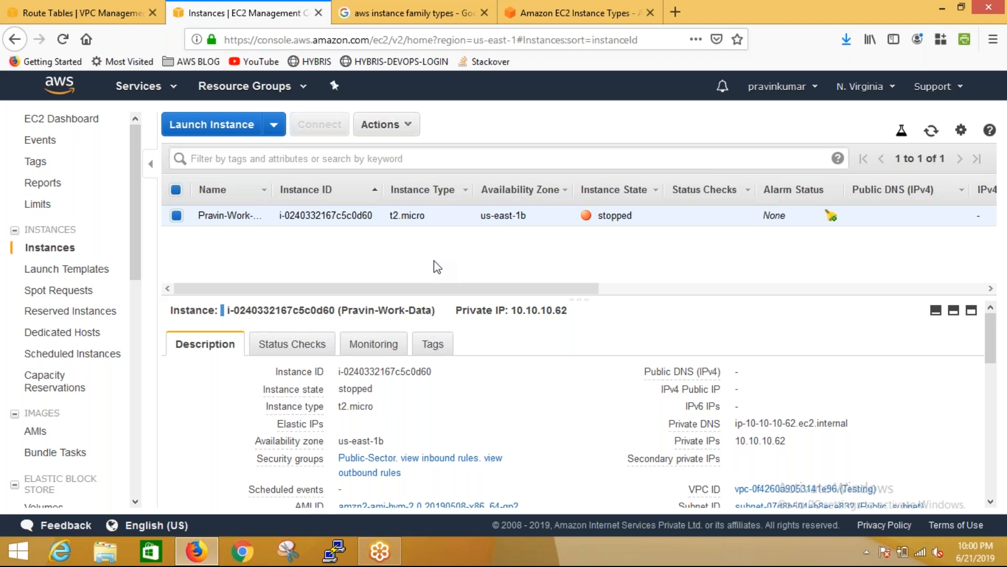
click(201, 128)
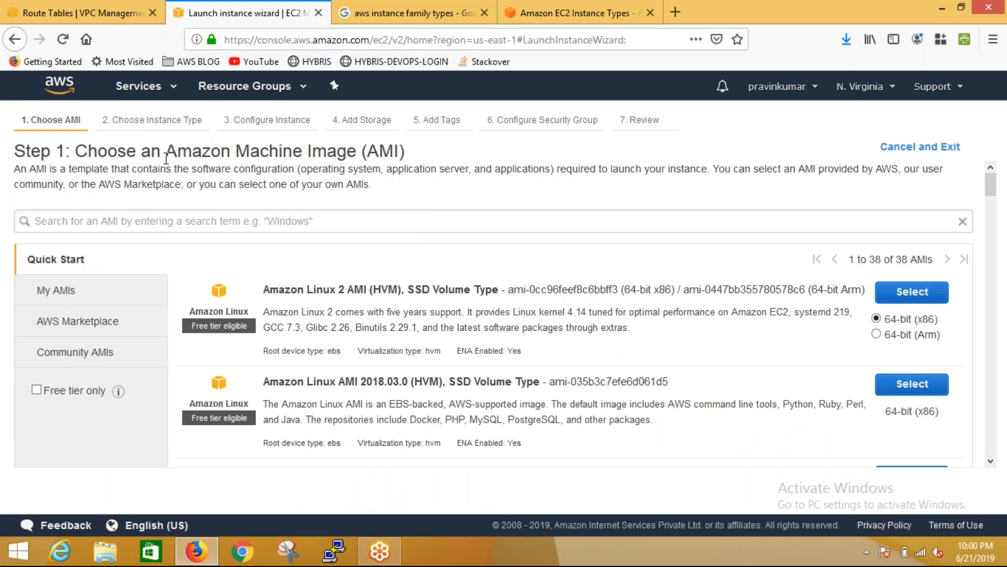
Highlight "Amazon Machine Image" in the step heading and the Amazon Linux 2 AMI name in the Quick Start catalog
drag(166, 155, 363, 152)
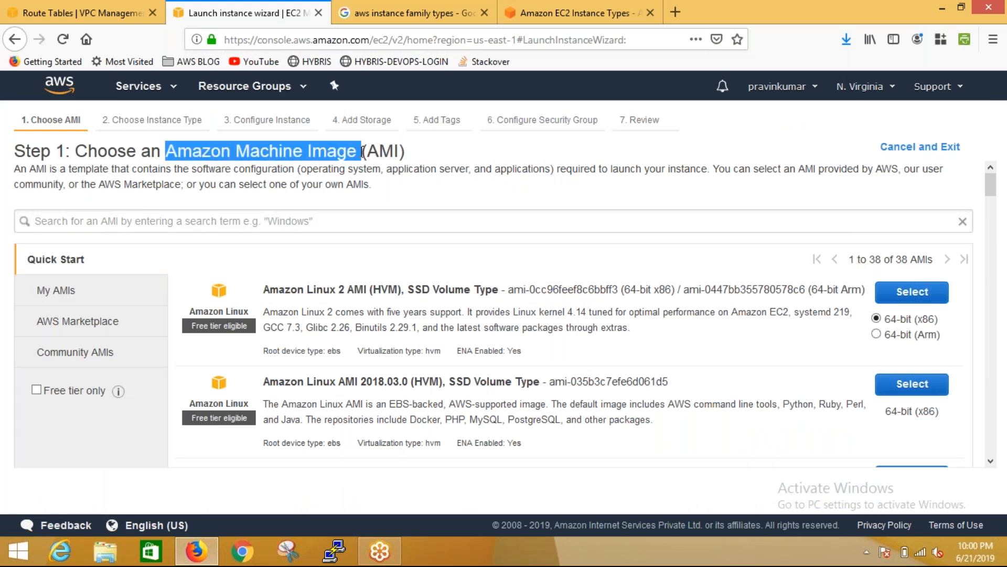
click(418, 156)
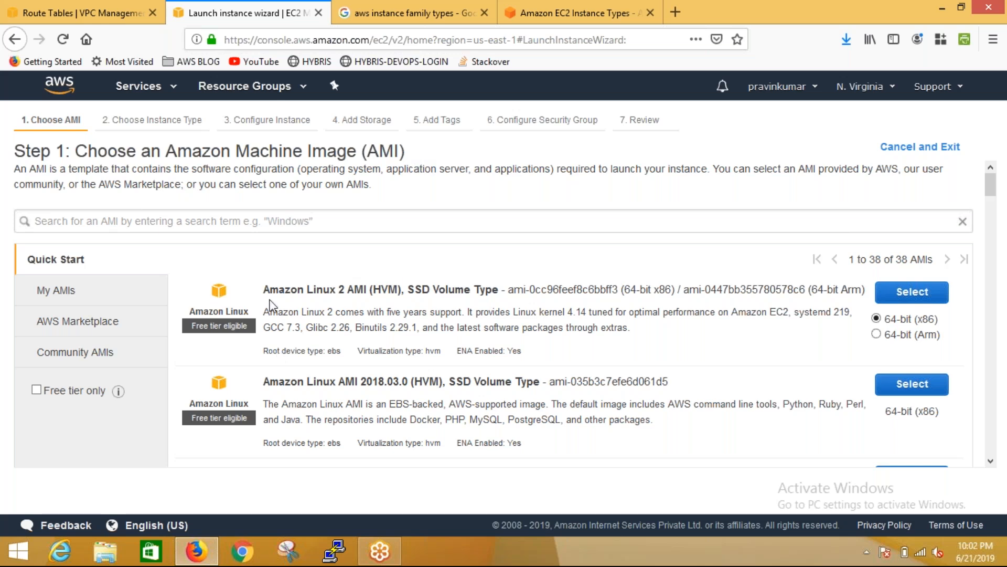
drag(264, 289, 371, 282)
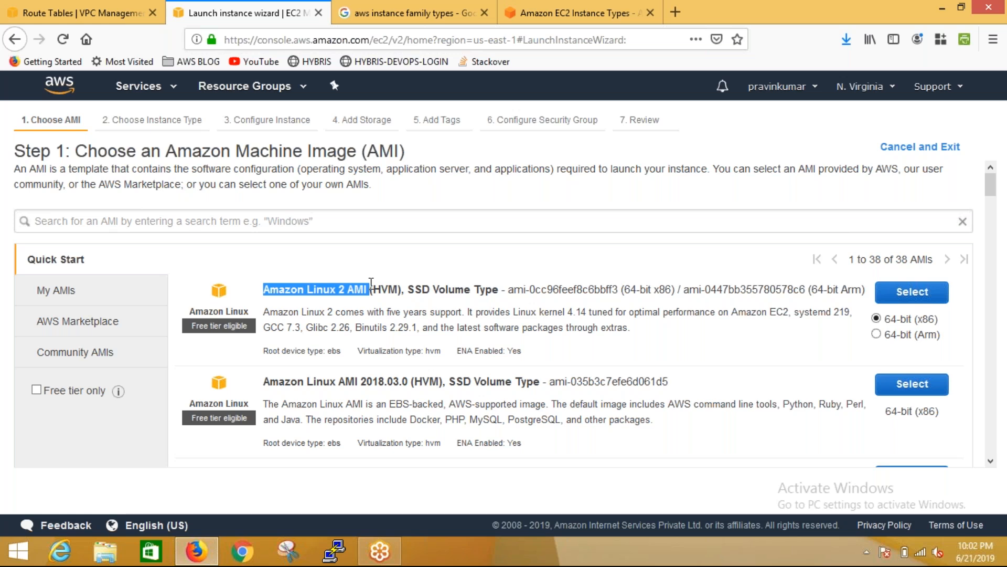
Look through the AWS Marketplace catalog and the Community AMIs catalog down to its operating system filters
click(77, 330)
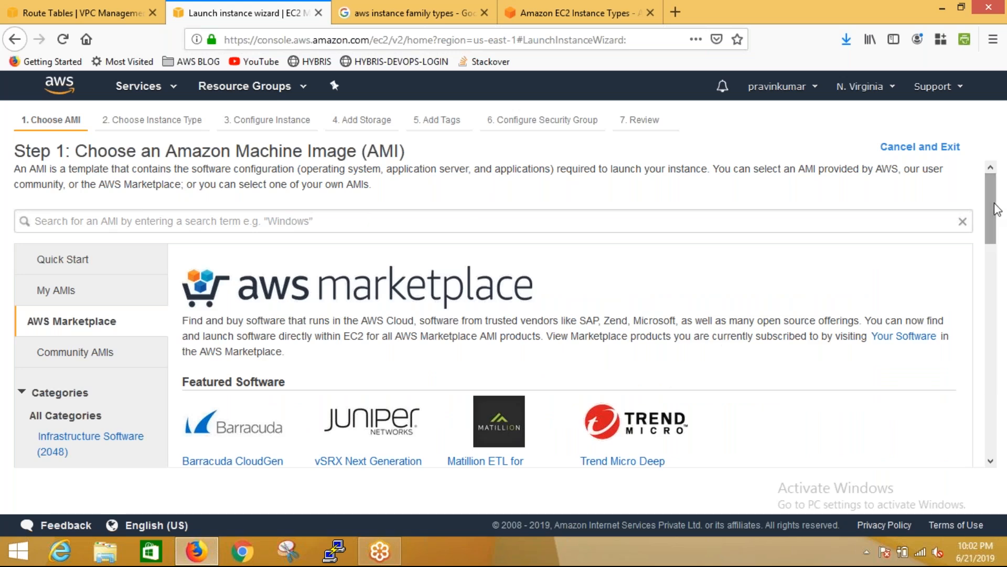
mouse_move(996, 208)
mouse_down()
mouse_move(998, 326)
mouse_move(989, 221)
mouse_move(999, 262)
mouse_move(999, 200)
mouse_up()
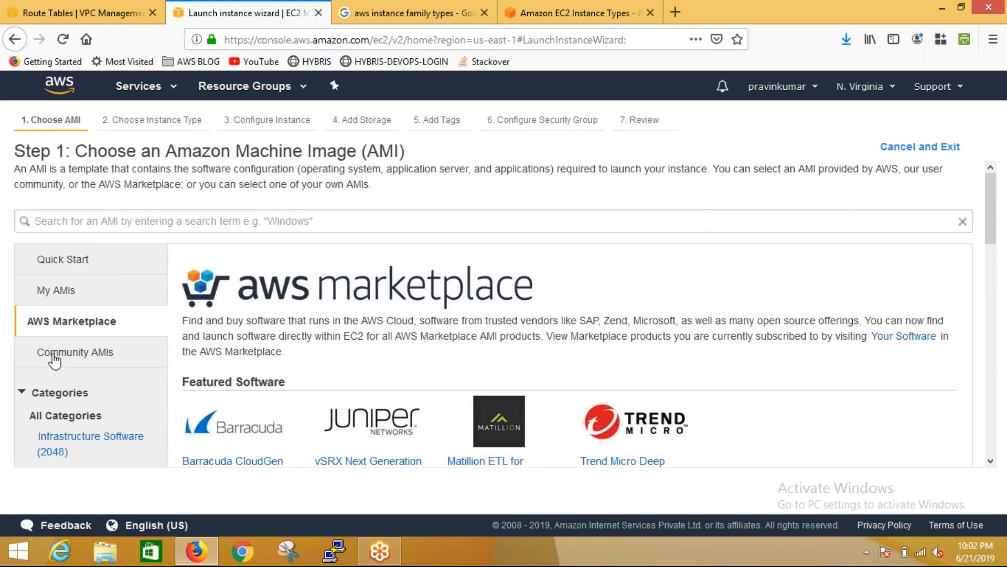
click(27, 352)
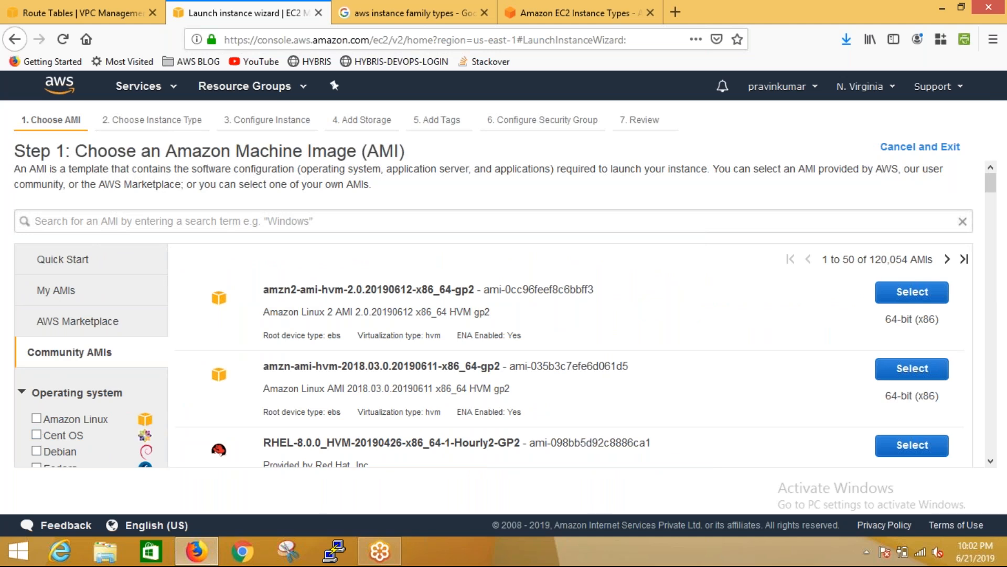
scroll(997, 190, down, 2)
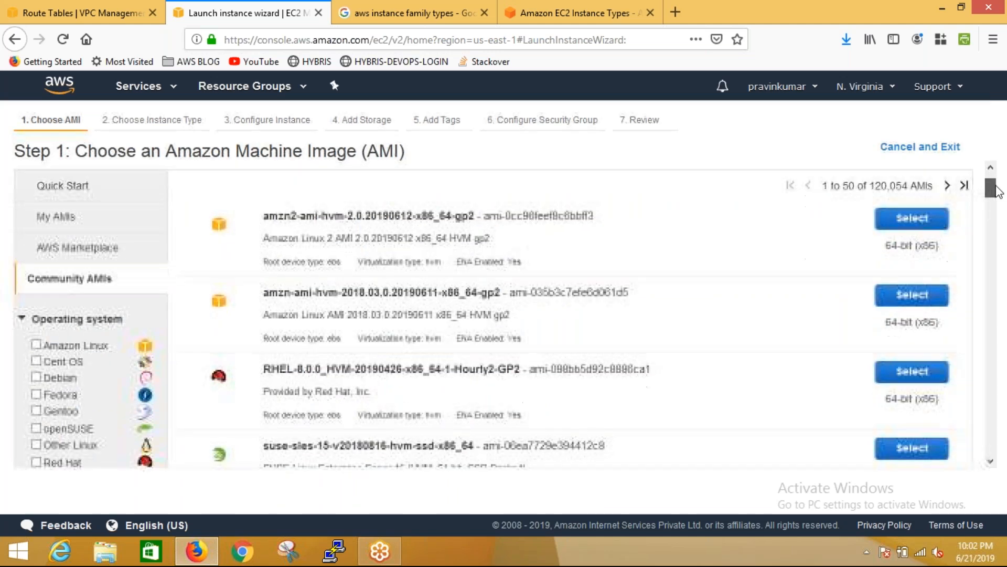
scroll(997, 190, down, 2)
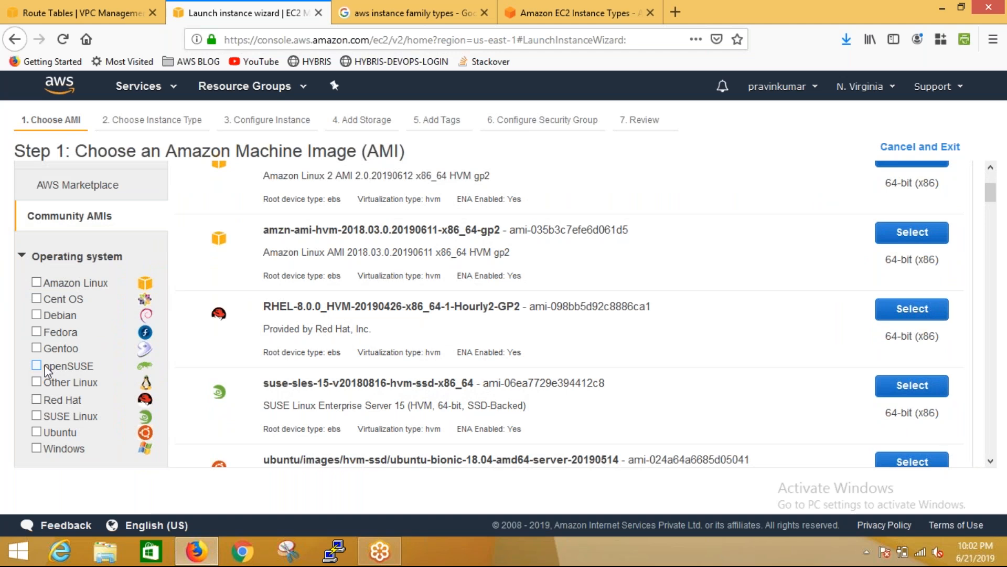
Filter the Community AMIs by Red Hat and review the listed images
click(37, 400)
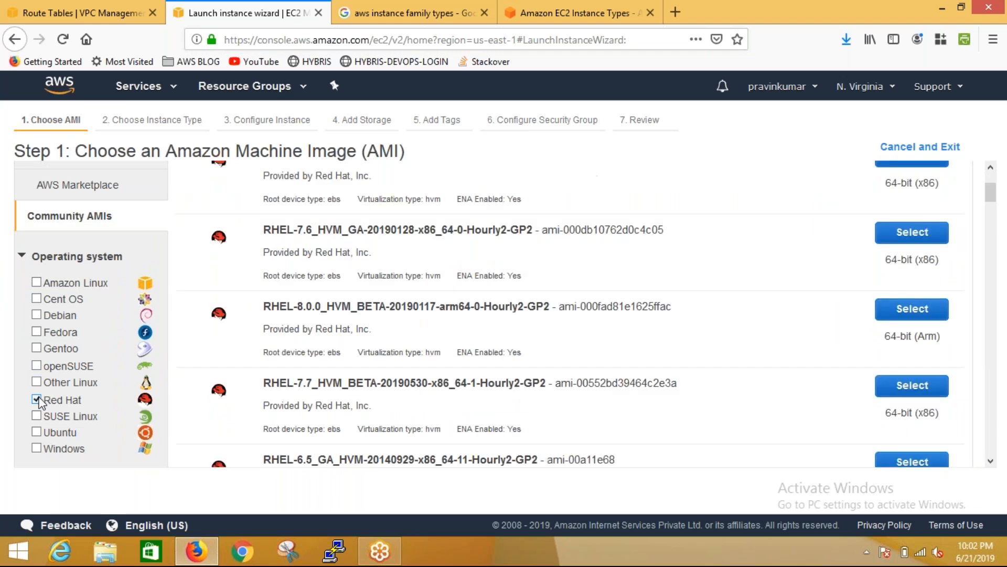
scroll(997, 189, up, 3)
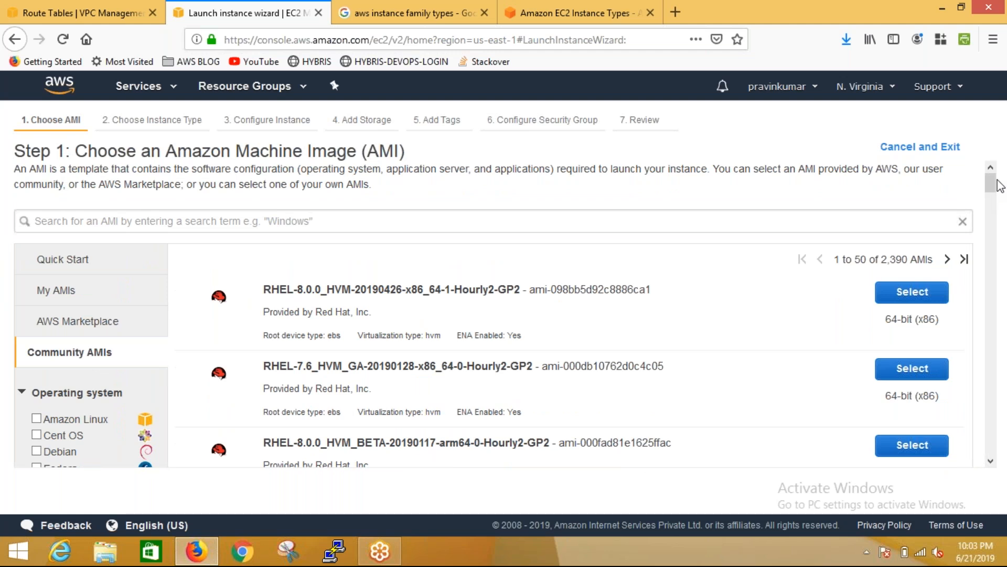
drag(996, 182, 1006, 63)
scroll(992, 195, down, 3)
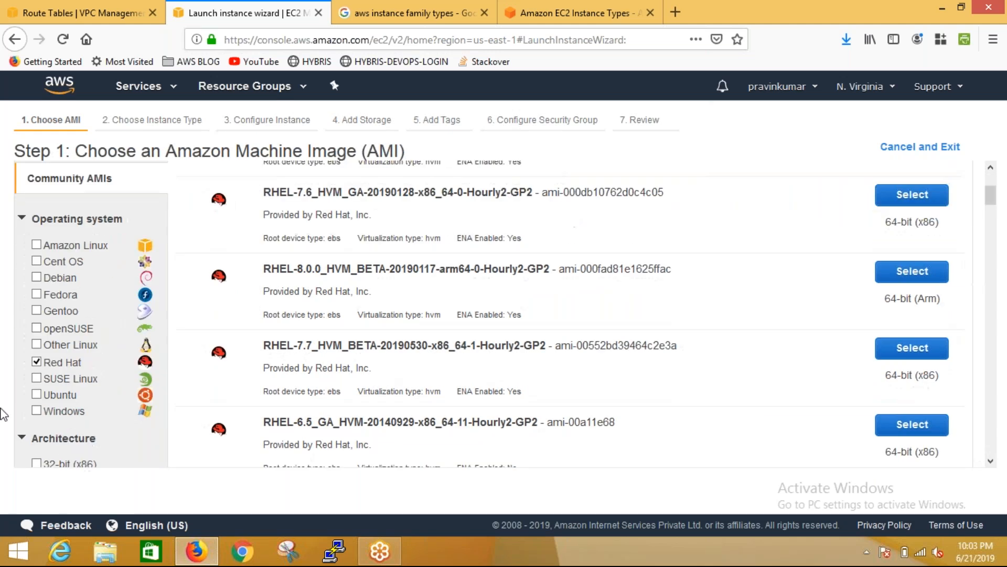
Replace the Red Hat filter with Cent OS and review the listed Community AMIs
click(37, 361)
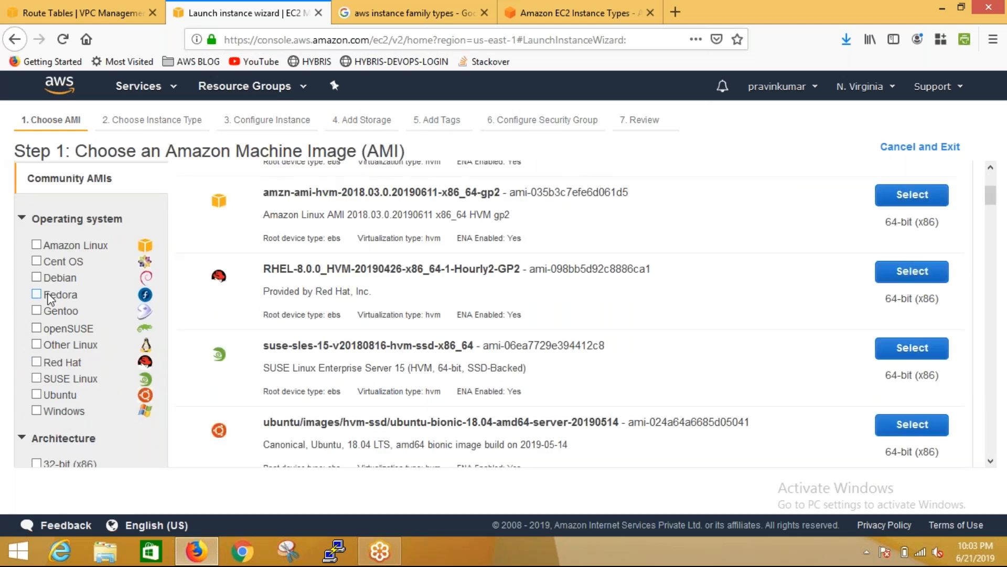
click(35, 261)
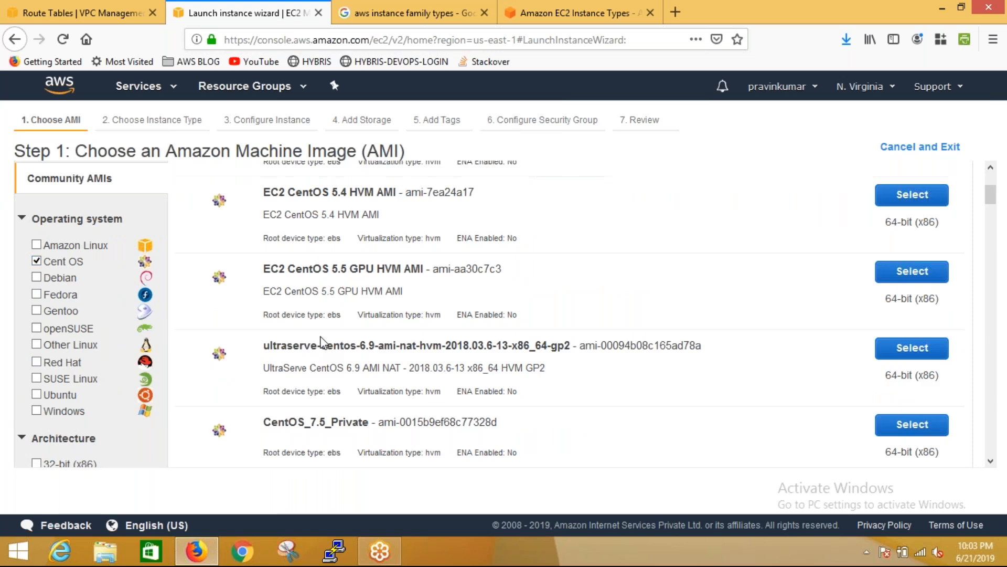
drag(991, 195, 1006, 134)
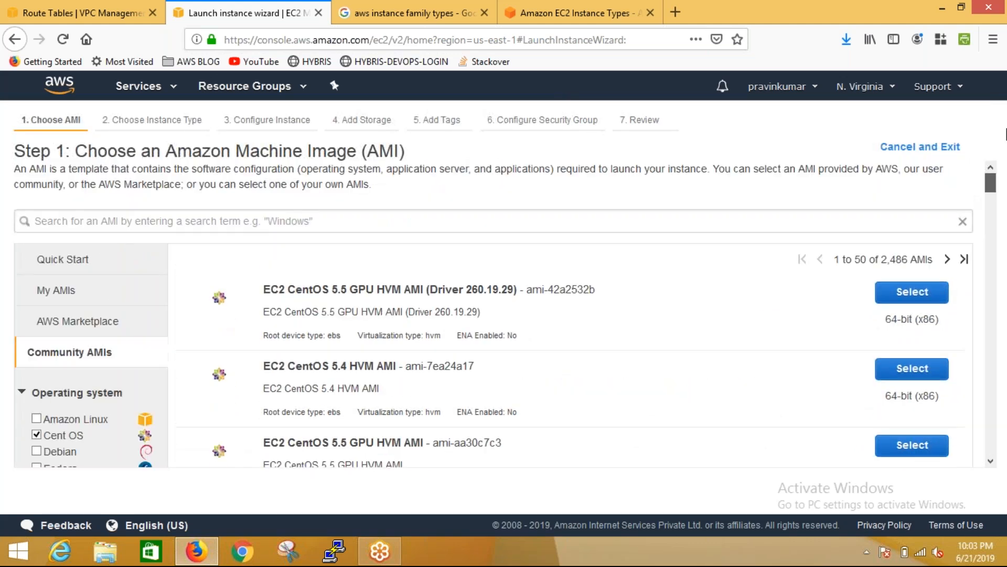
Clear the Cent OS filter and collapse the Operating system and Architecture filter groups
click(36, 434)
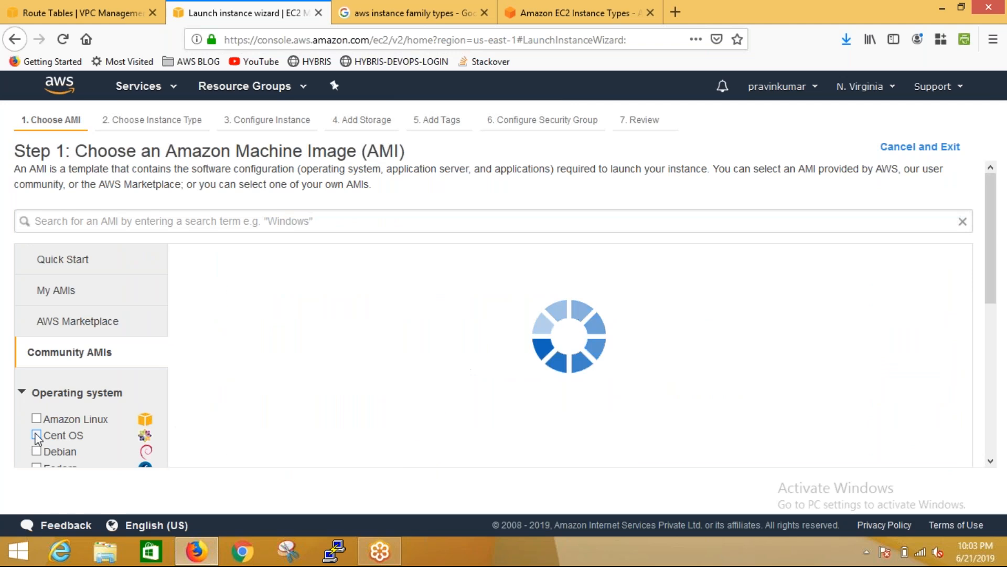
click(22, 392)
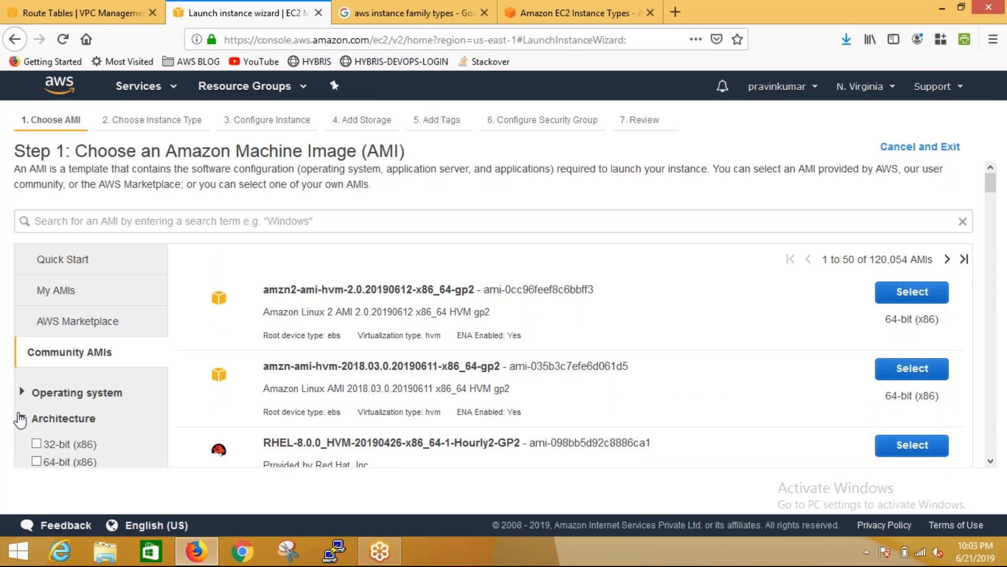
click(20, 418)
Search the AWS Marketplace catalog for "cisco"
click(95, 331)
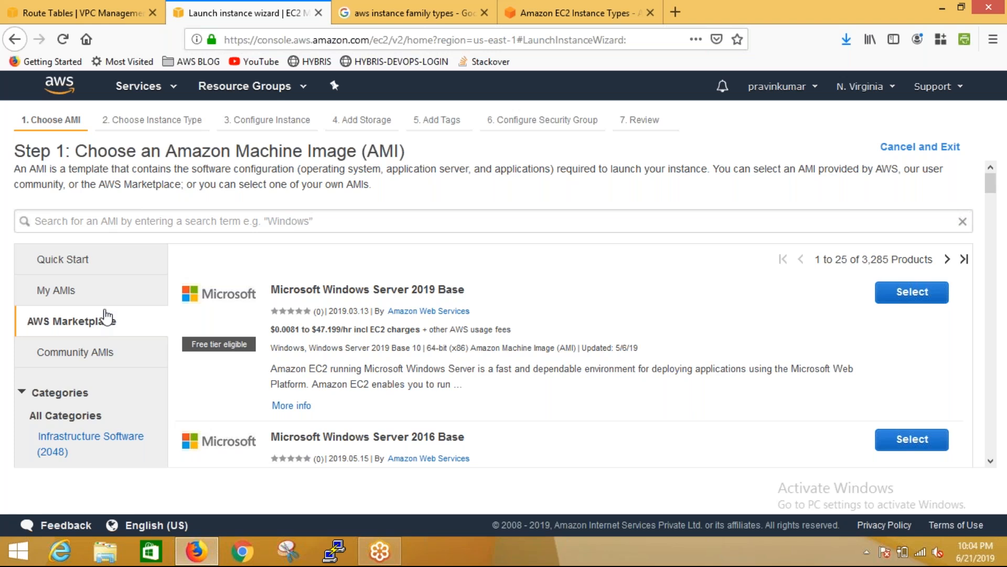
click(195, 227)
text(c)
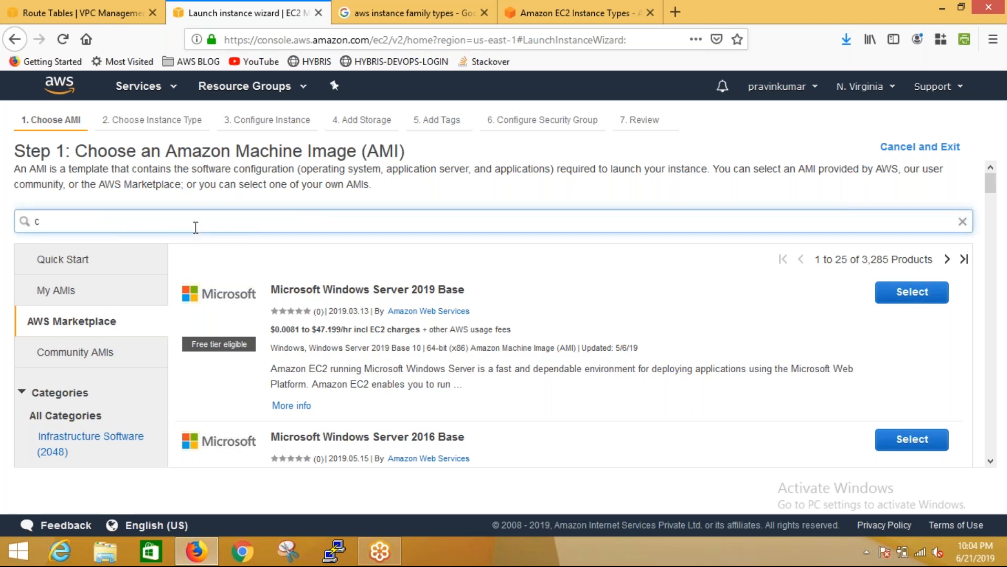
text(isco)
key(Return)
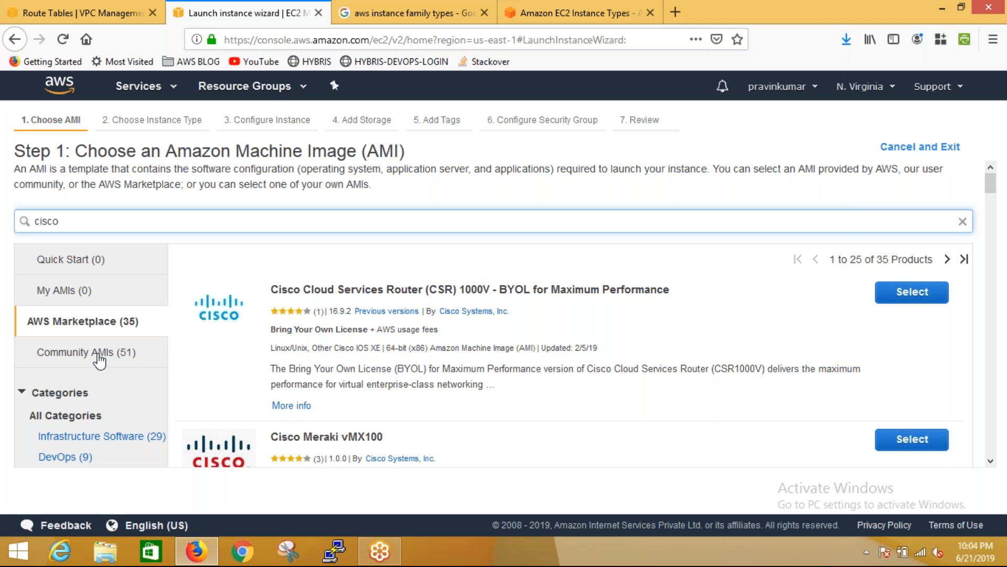
Check the Quick Start catalog for the cisco search and clear the search term
click(92, 260)
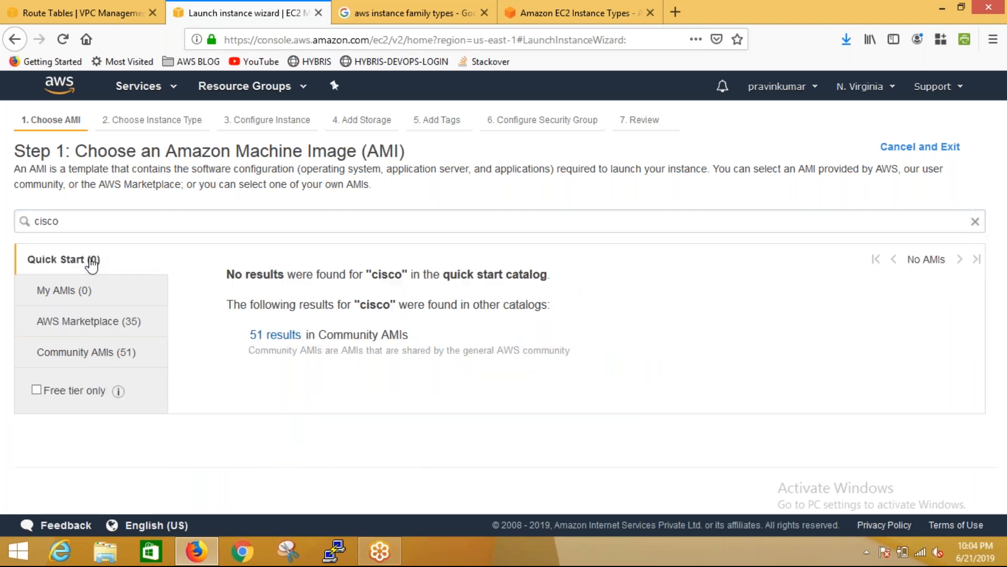
double_click(50, 221)
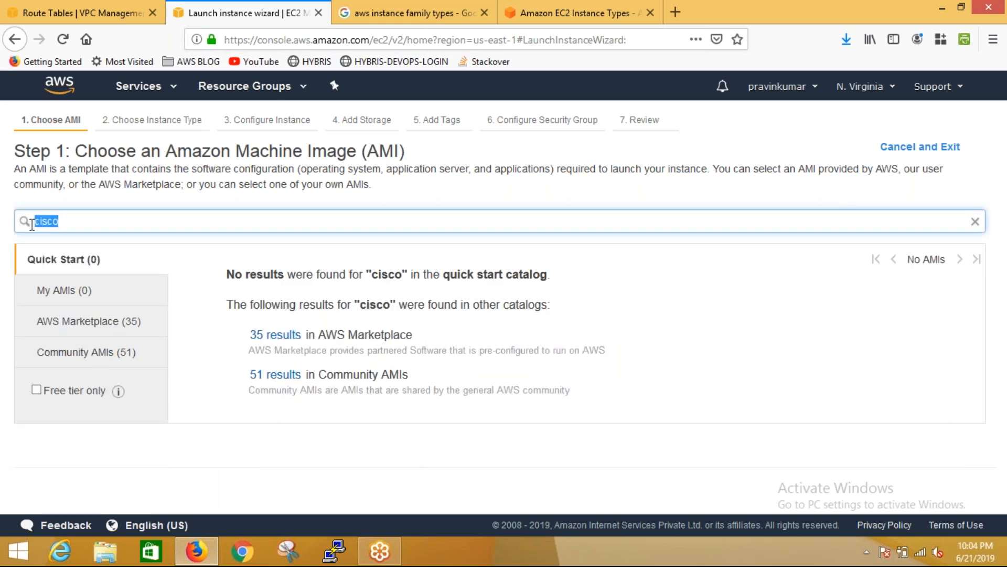
key(BackSpace)
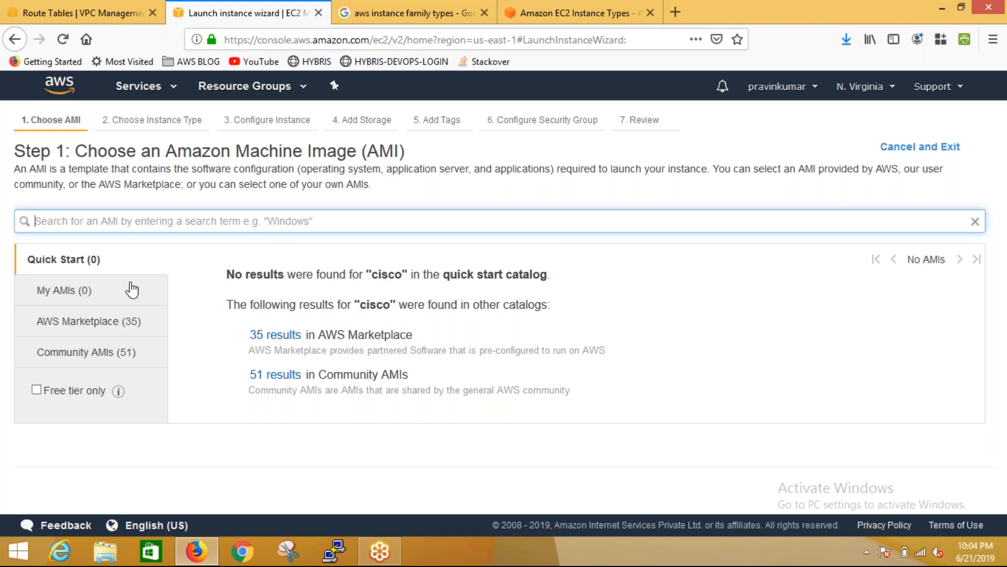
Search the Community AMIs catalog for "windows" and review the listed images
click(80, 353)
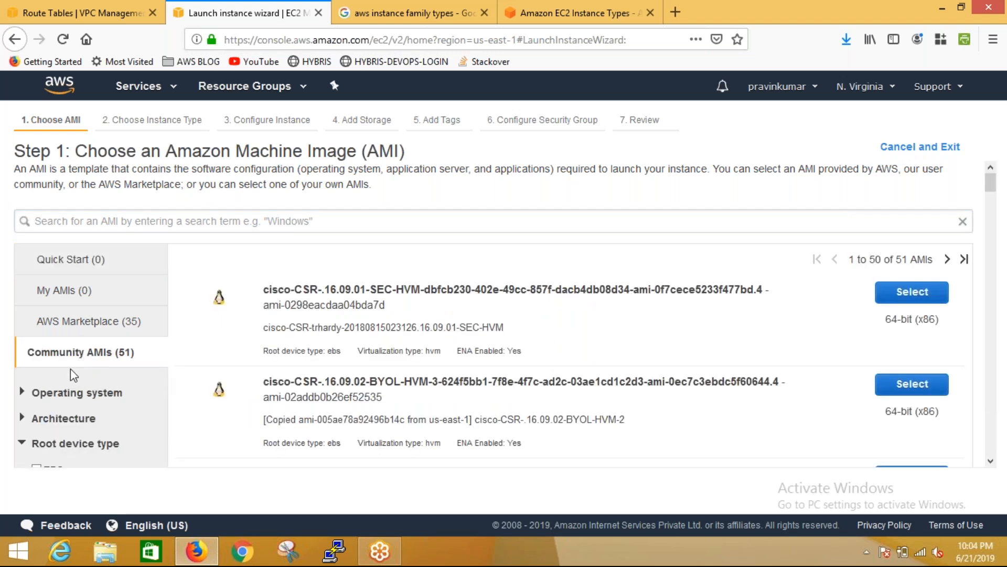
click(213, 222)
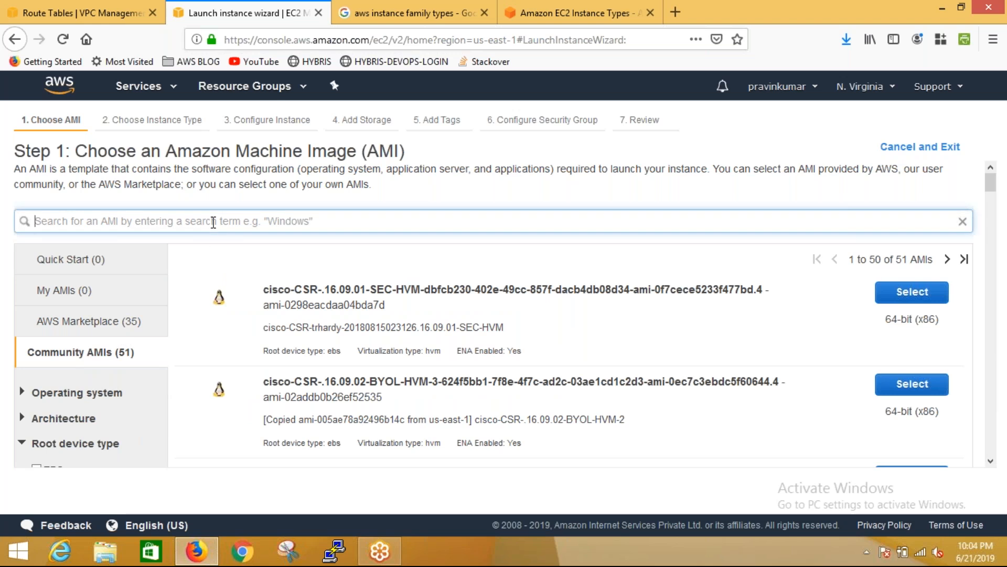
text(windows)
key(Return)
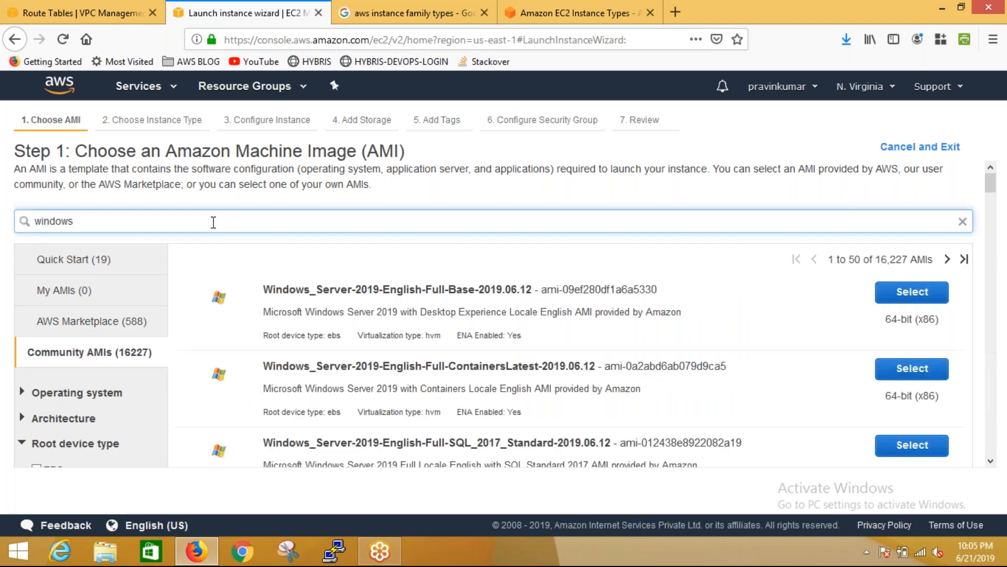
mouse_move(991, 192)
mouse_down()
mouse_move(976, 296)
mouse_move(991, 179)
mouse_up()
Replace the windows search with "amazon" in the Quick Start catalog and select the 64-bit (x86) Amazon Linux 2 AMI (HVM), SSD Volume Type
key(BackSpace)
key(BackSpace)
key(BackSpace)
key(BackSpace)
key(BackSpace)
key(BackSpace)
key(BackSpace)
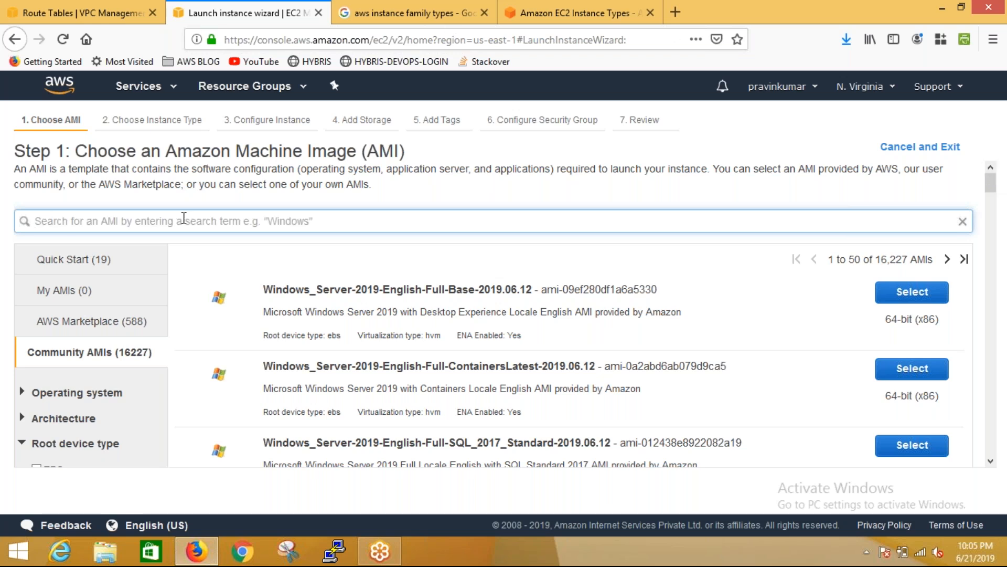
click(58, 260)
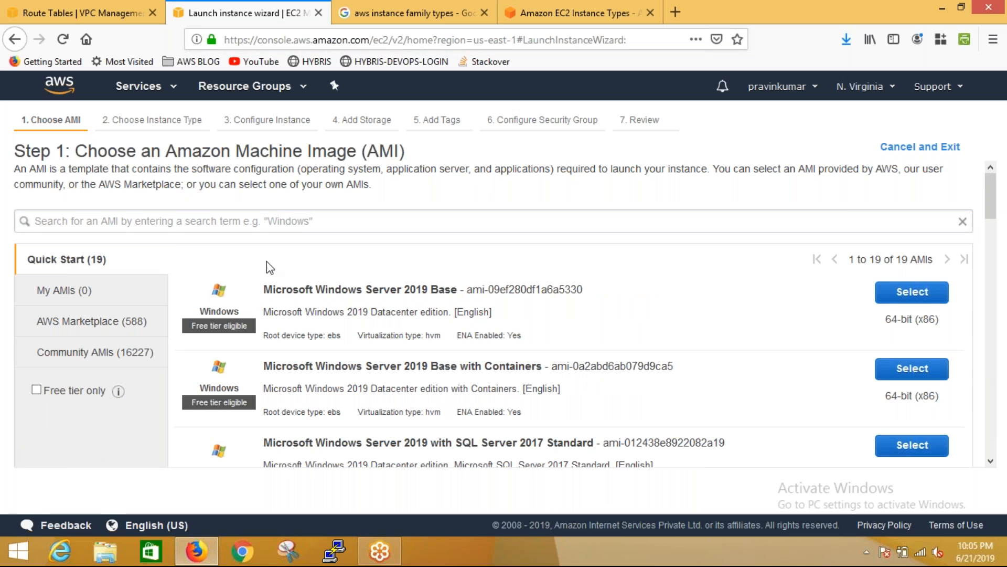
click(295, 221)
text(amazon)
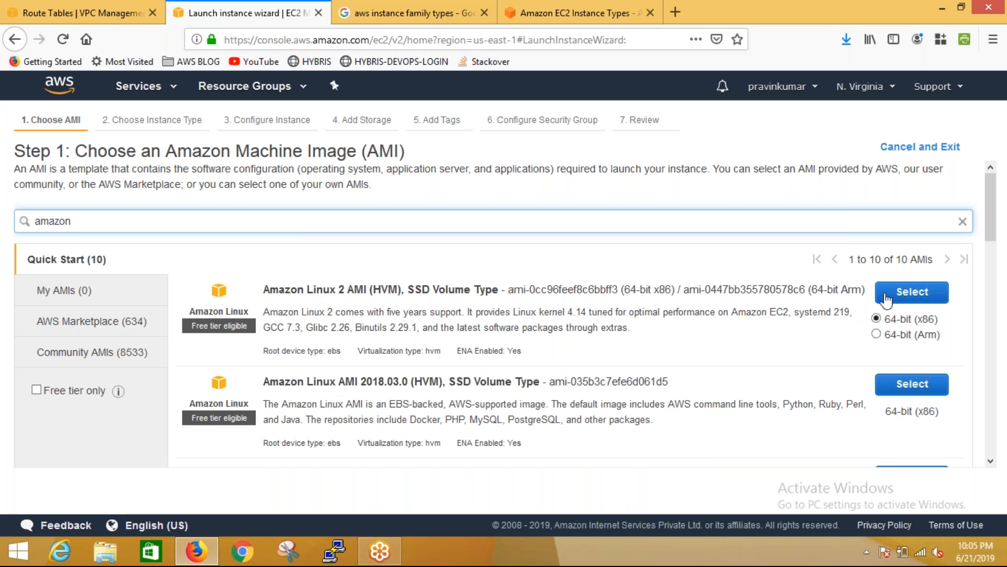
click(895, 295)
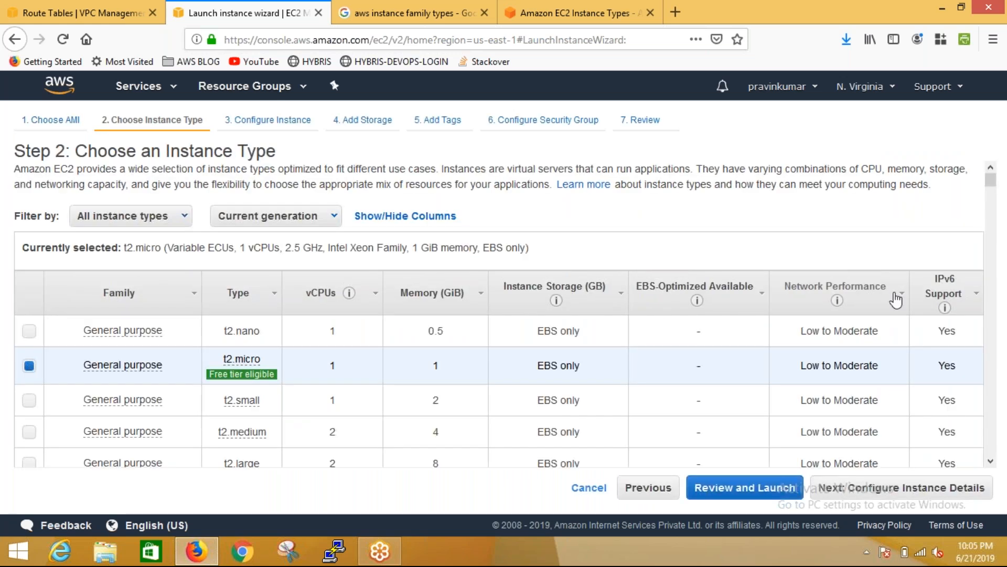
Examine the instance type table down to the vCPUs of the Memory optimized r5d models
drag(990, 184, 1006, 103)
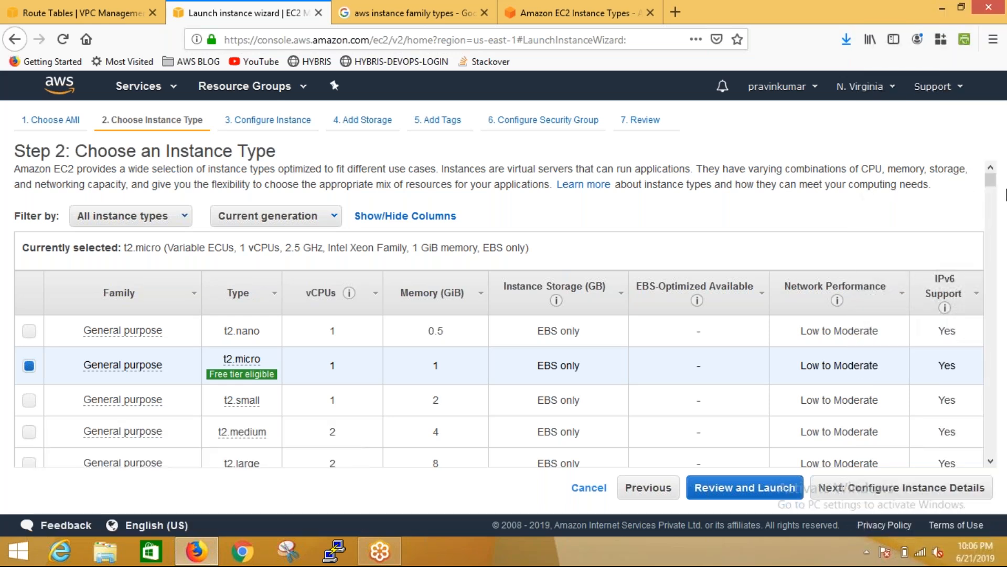
scroll(993, 186, down, 2)
drag(993, 186, 975, 367)
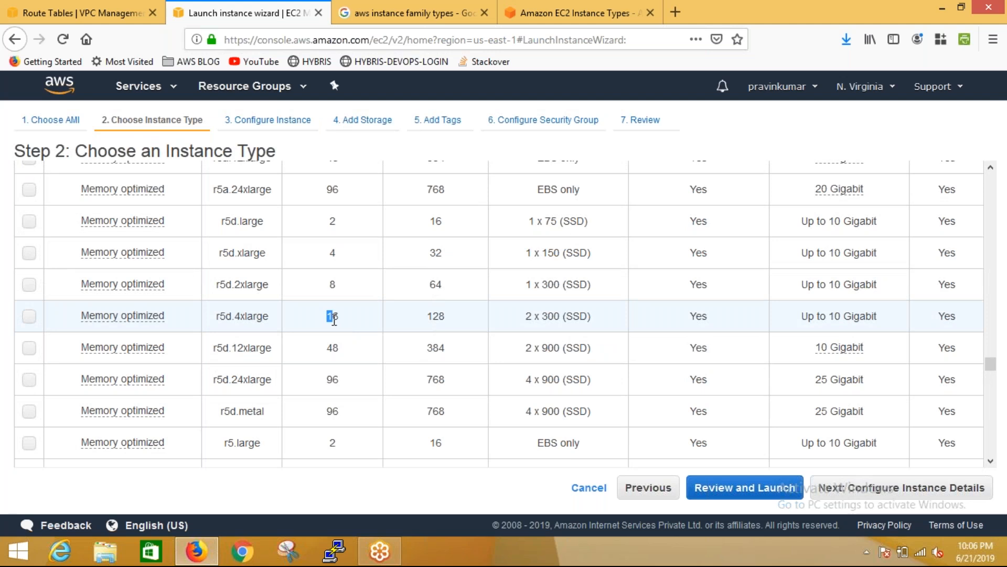
Check the memory of the Memory optimized r5d.4xlarge row, select that instance type and view the current selection summary
click(440, 327)
double_click(441, 321)
click(418, 329)
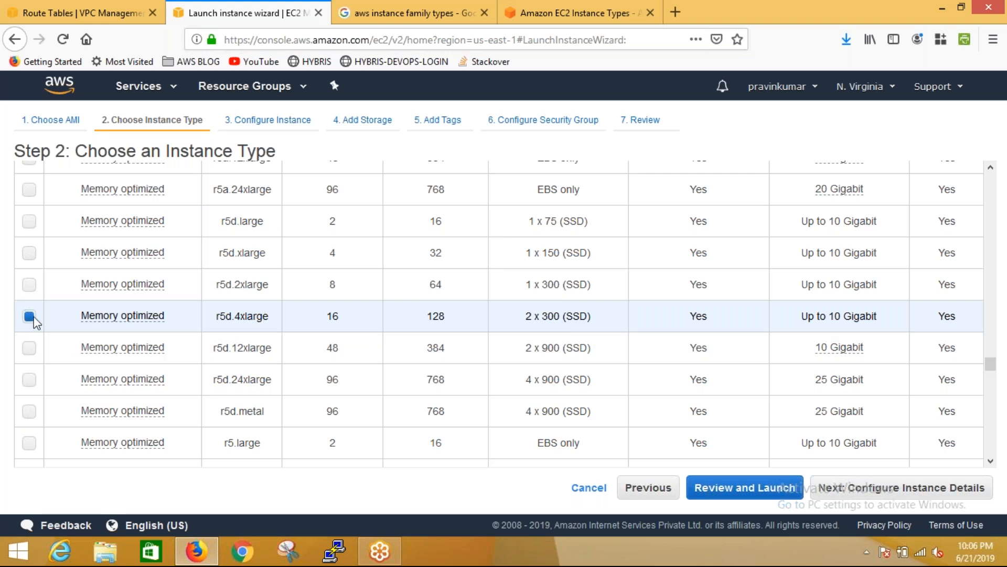
drag(990, 360, 1006, 178)
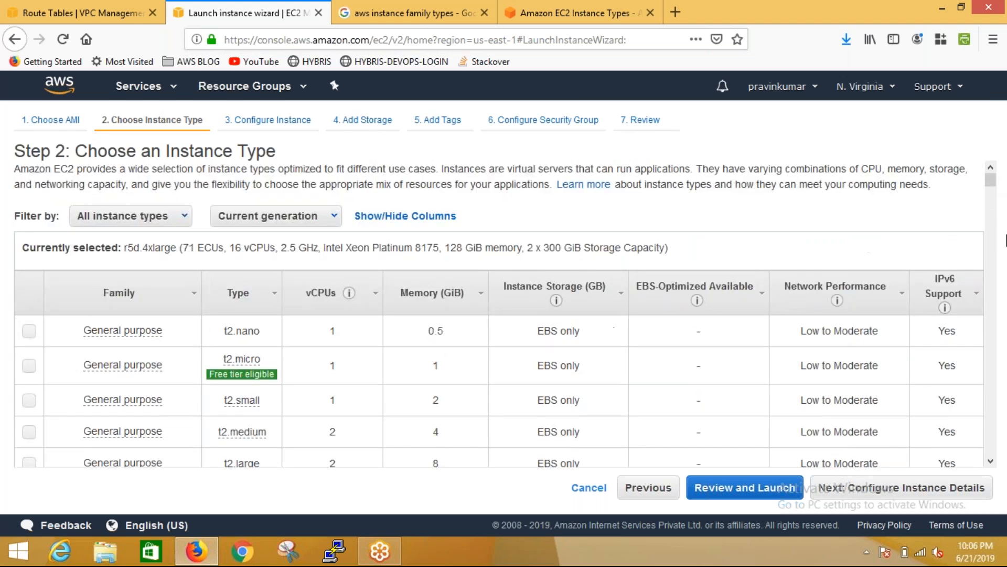
Select the General purpose m5ad.24xlarge instance type
scroll(997, 199, down, 3)
drag(995, 197, 1003, 227)
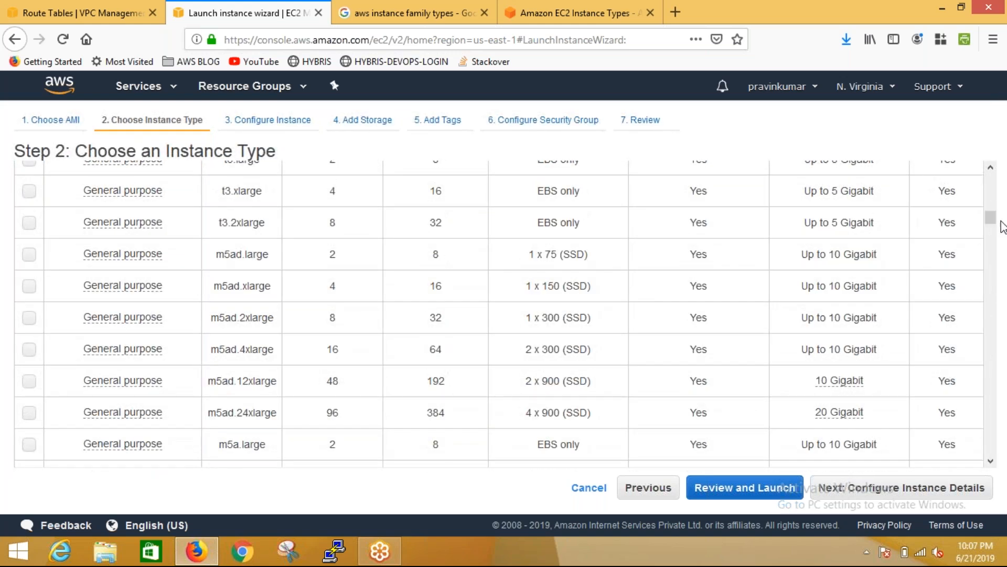
click(34, 411)
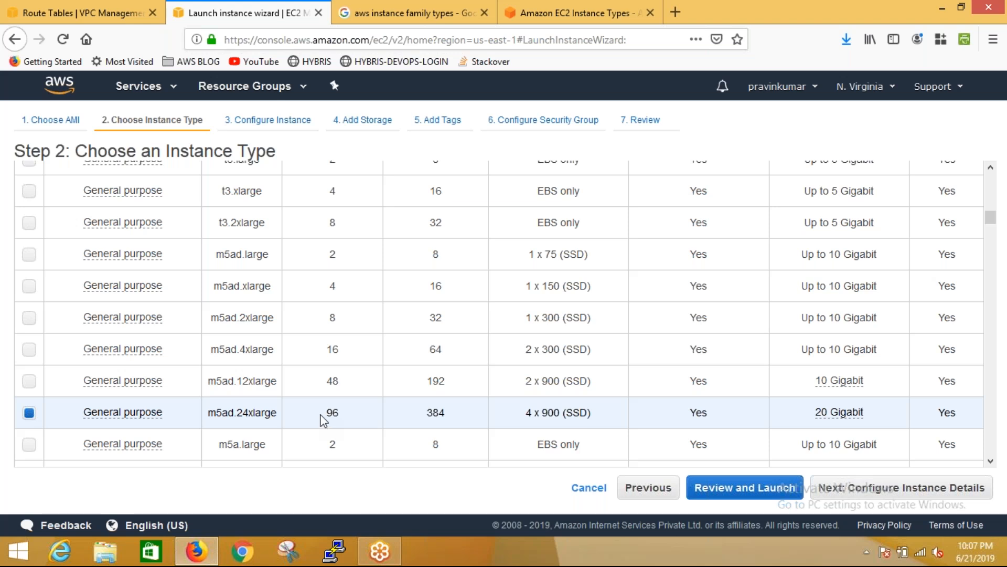
Choose the General purpose t2.nano instance type and continue to configuring the instance details
scroll(999, 189, up, 10)
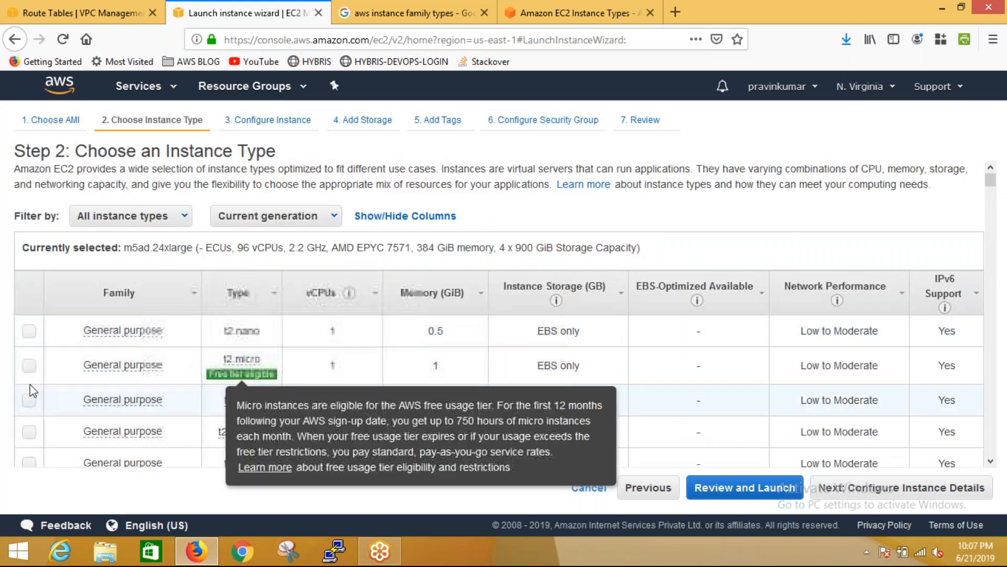
click(31, 331)
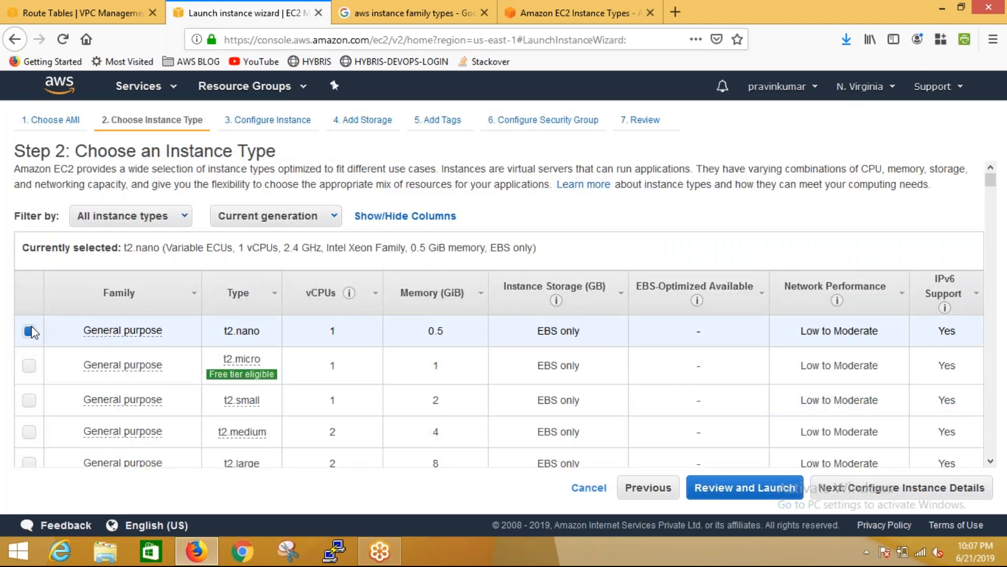
click(975, 489)
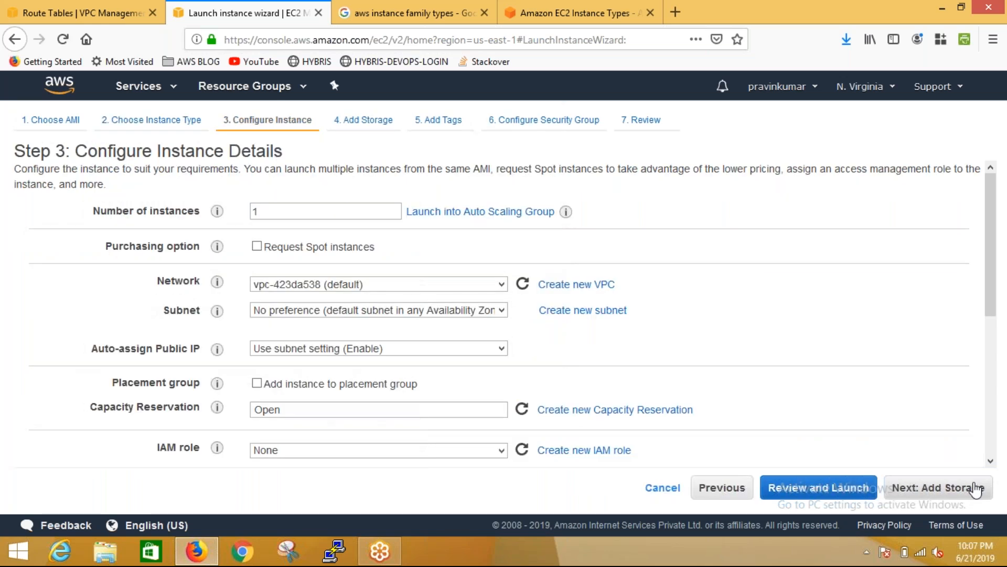
Place the instance in the Testing VPC's Public_subnet in us-east-1b, leave the other details at their defaults, and continue to storage
click(487, 289)
click(460, 295)
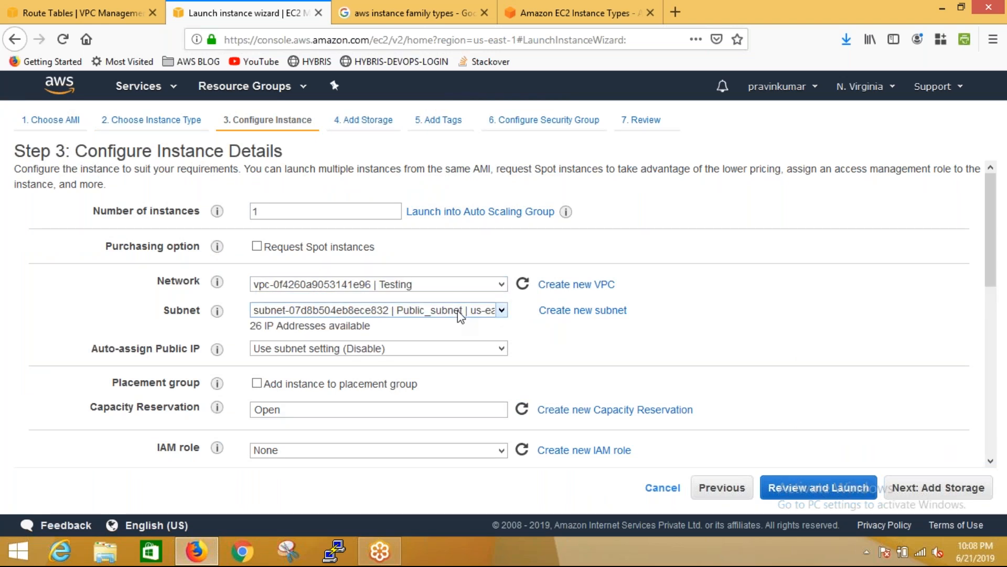
click(460, 312)
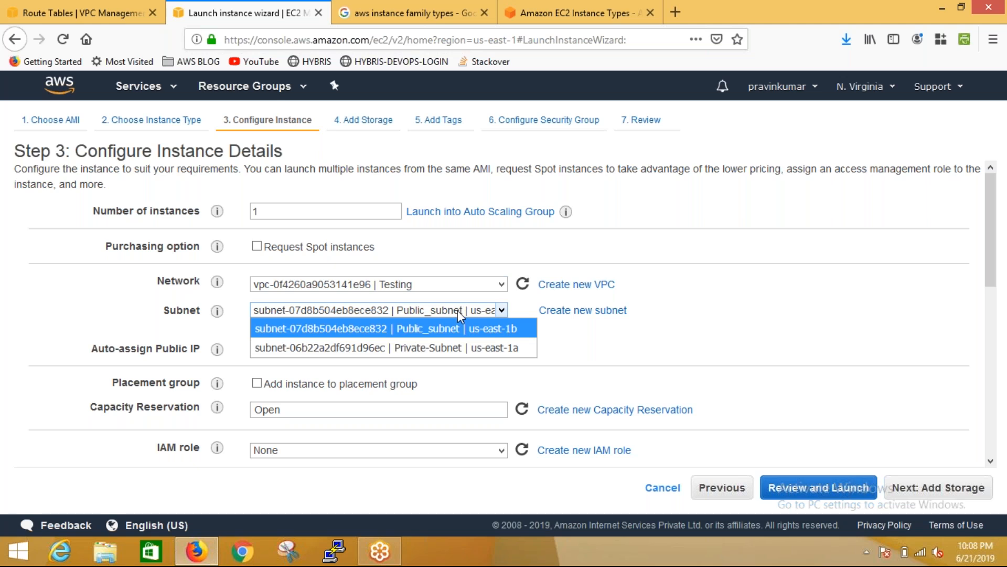
click(458, 330)
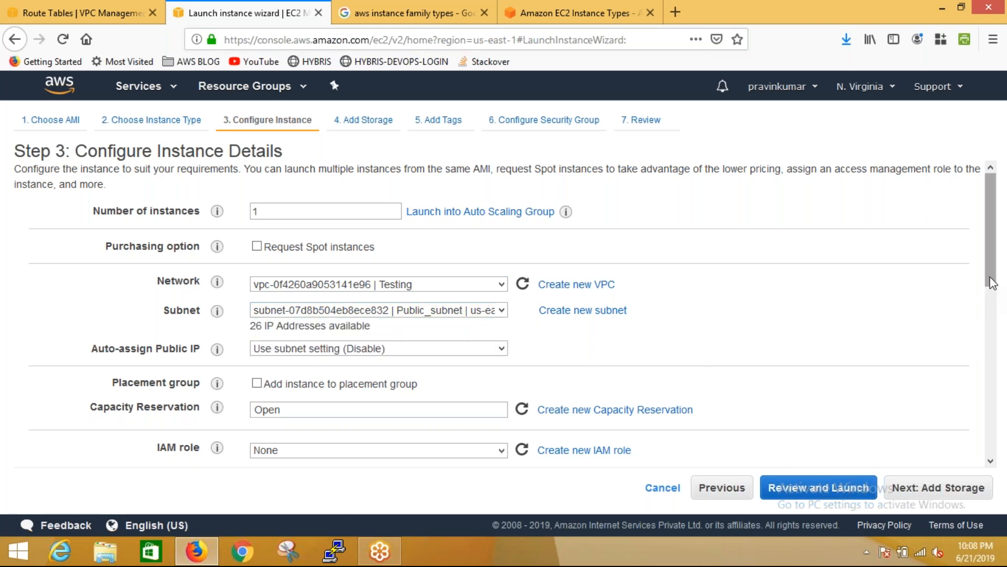
drag(992, 282, 1004, 342)
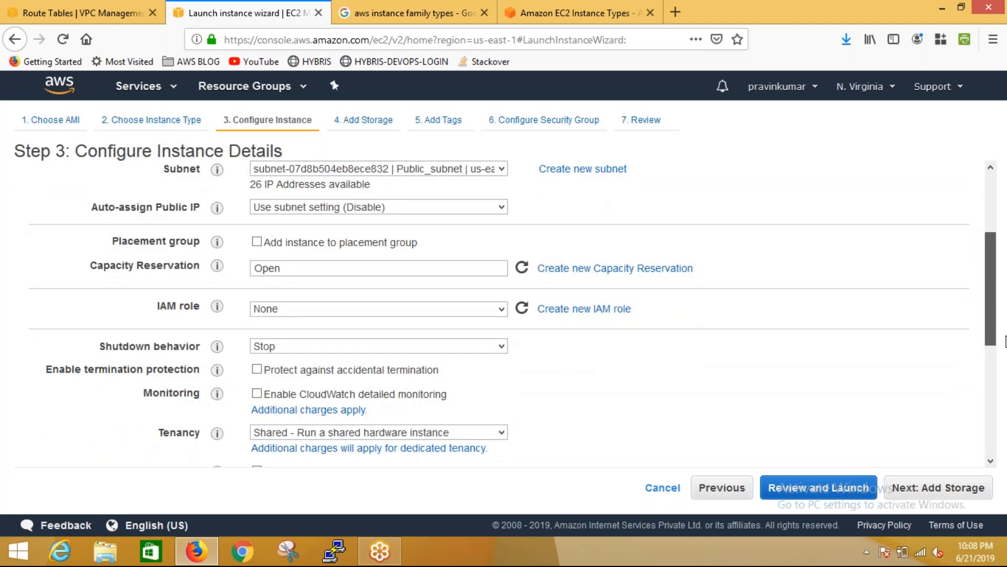
drag(1005, 342, 991, 299)
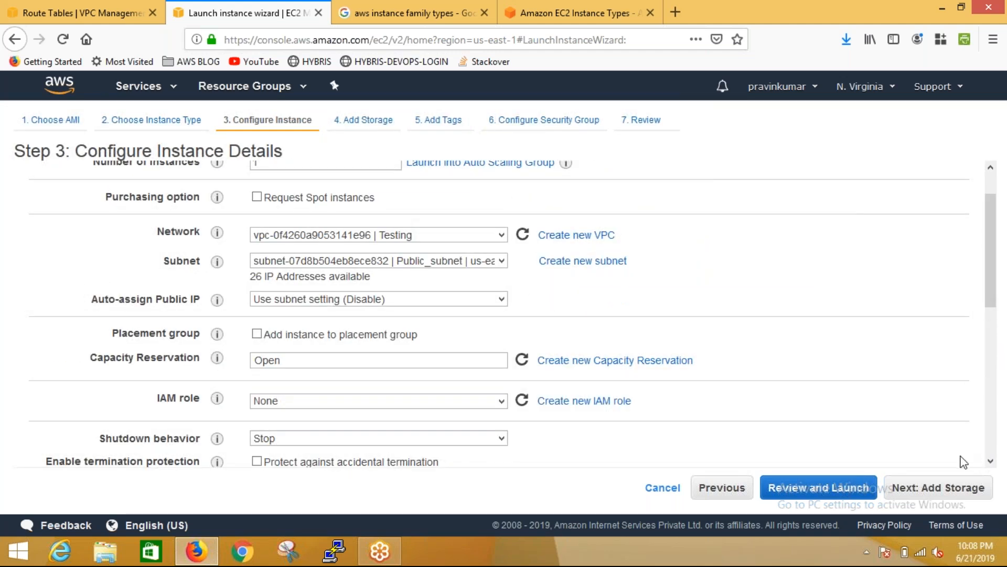
click(959, 487)
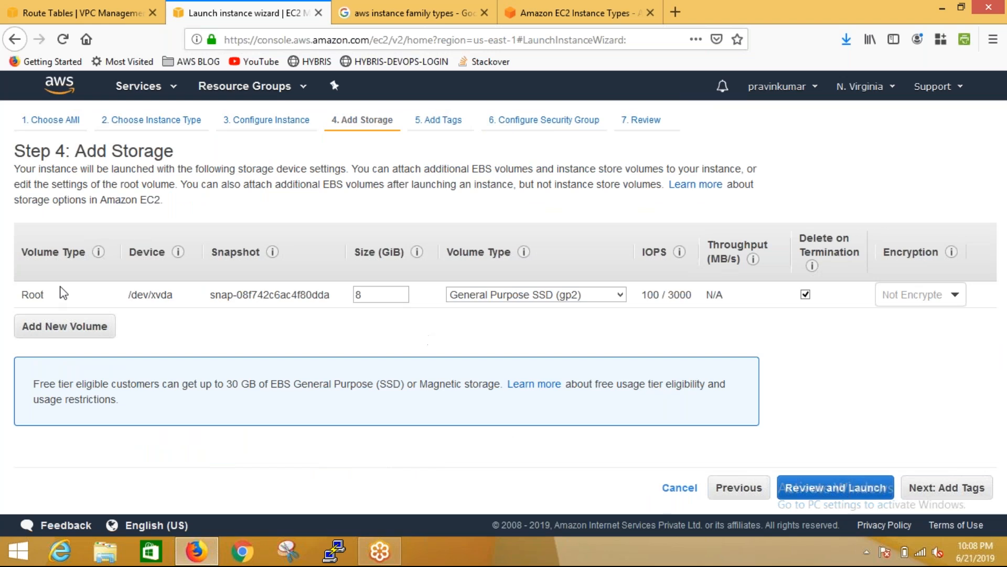
Add a new EBS volume of 100 GiB with the General Purpose SSD (gp2) volume type
click(61, 330)
click(61, 321)
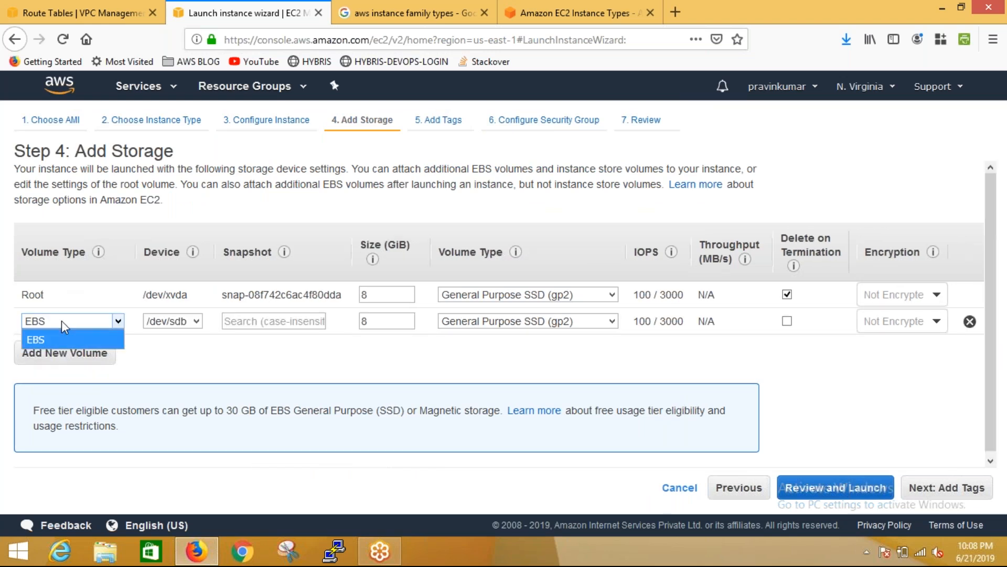
click(62, 322)
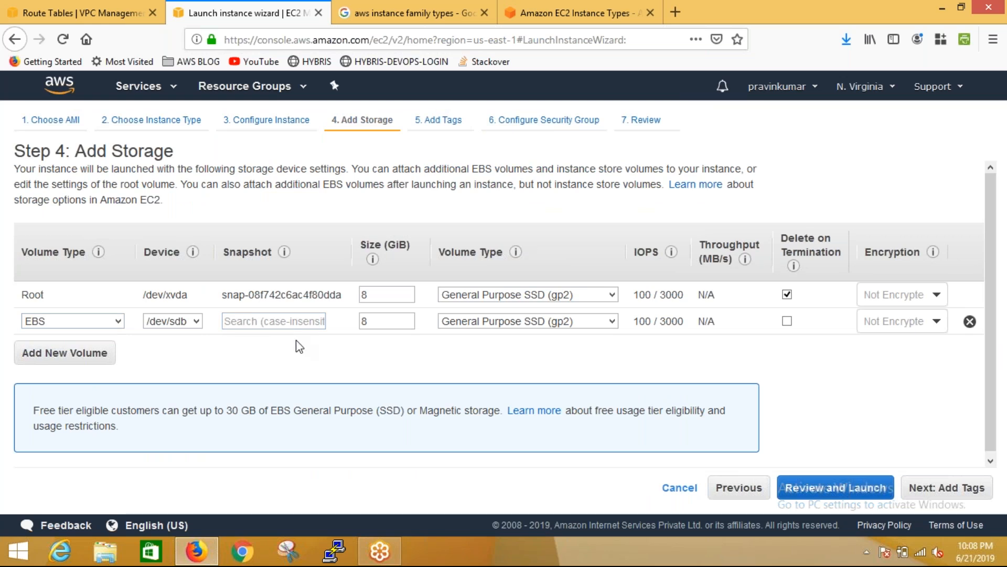
double_click(405, 315)
text(100)
click(597, 324)
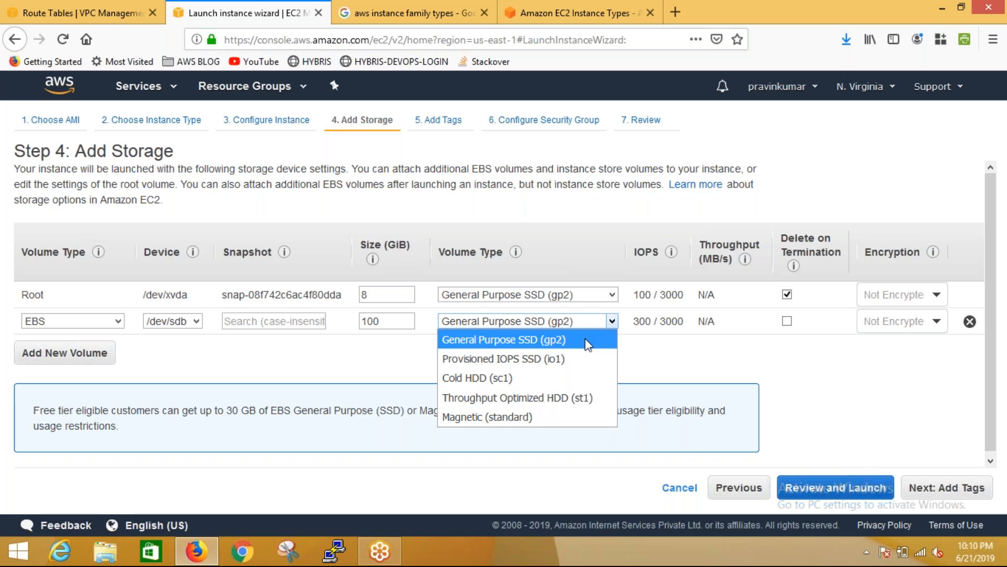
click(585, 338)
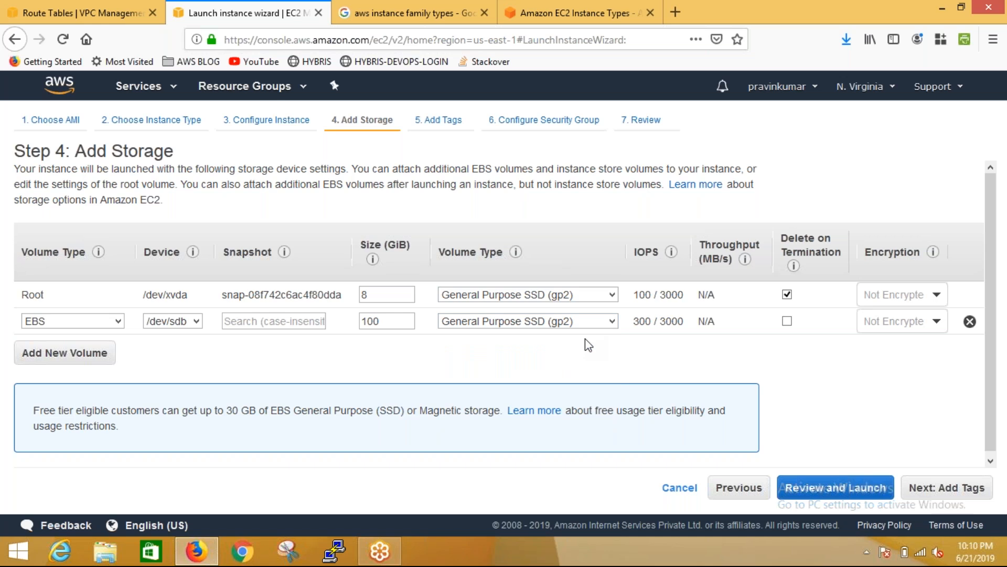
Set the added gp2 volume's size to 10 GiB and check its IOPS baseline information
double_click(385, 321)
key(BackSpace)
text(10)
click(415, 363)
mouse_move(648, 326)
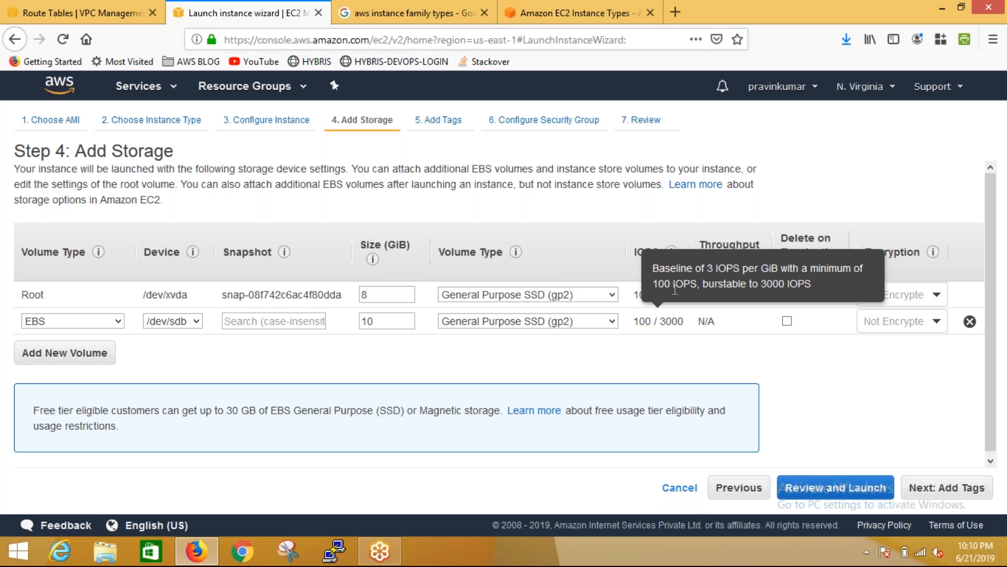
Set the added gp2 volume's size to 100 GiB and check its baseline IOPS
click(370, 320)
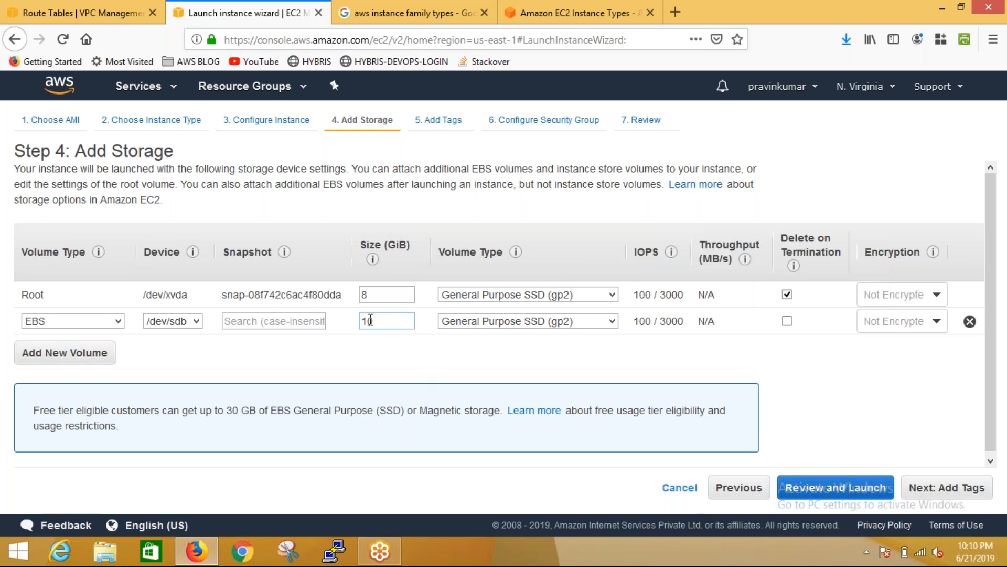
double_click(370, 320)
text(100)
drag(651, 323, 633, 324)
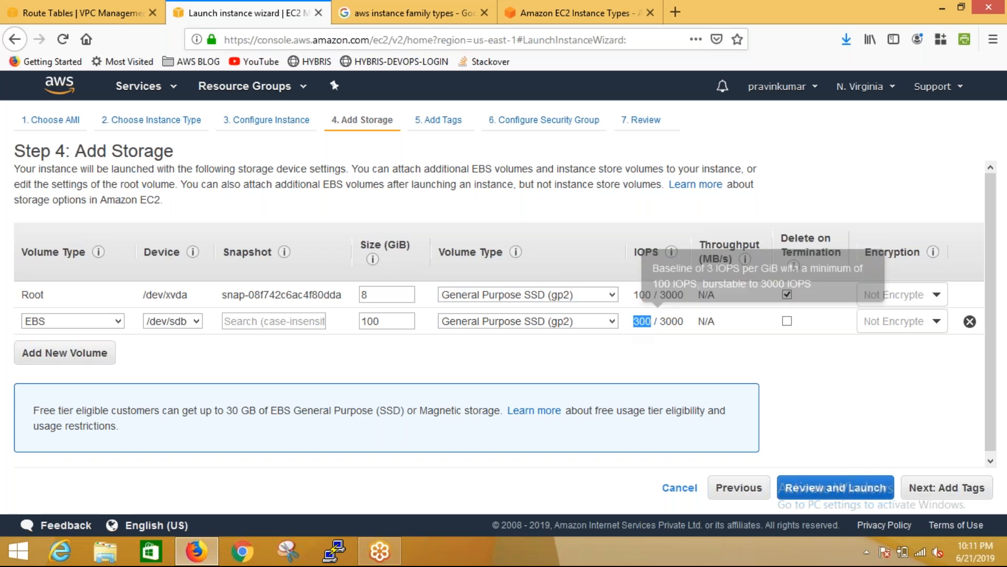
Set the added volume's size to 1000 GiB and its type to Provisioned IOPS SSD (io1)
double_click(407, 325)
text(1000)
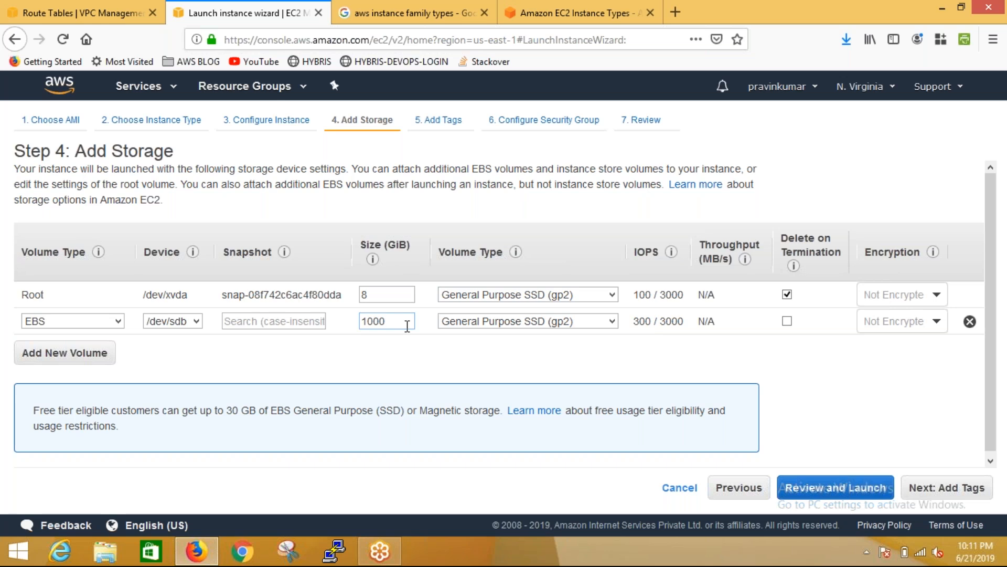
click(415, 362)
click(484, 323)
key(Escape)
key(Down)
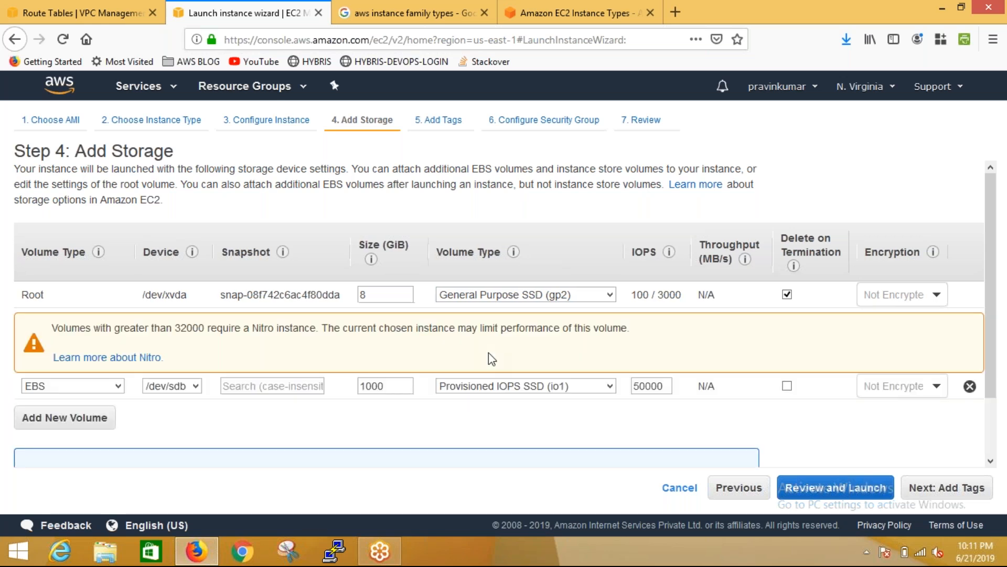
Set the io1 volume's size to 10 GiB and its provisioned IOPS to 1000
double_click(386, 389)
text(10)
double_click(651, 384)
text(1000)
Switch the added volume to Throughput Optimized HDD (st1) and check its IOPS and baseline throughput
click(533, 391)
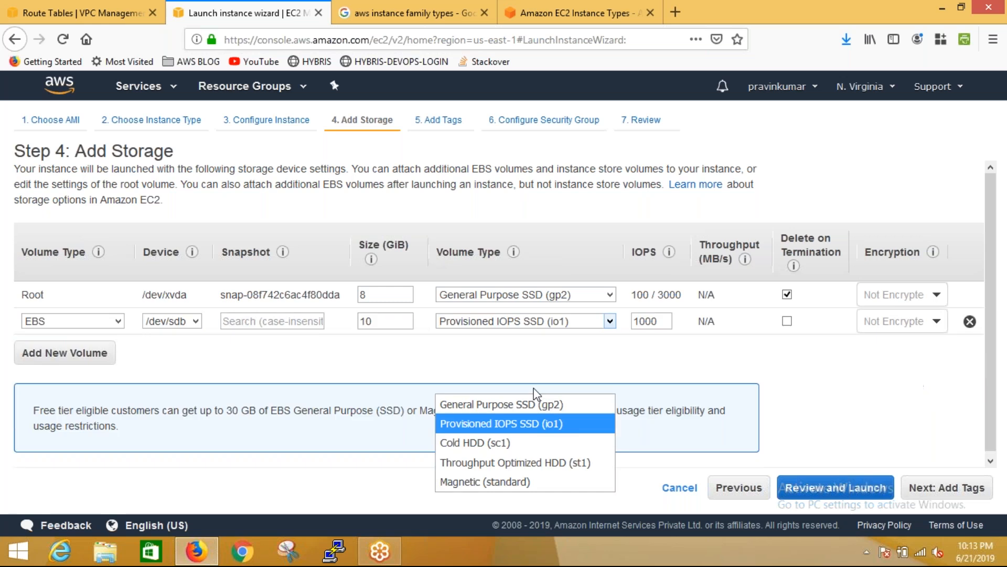
click(510, 463)
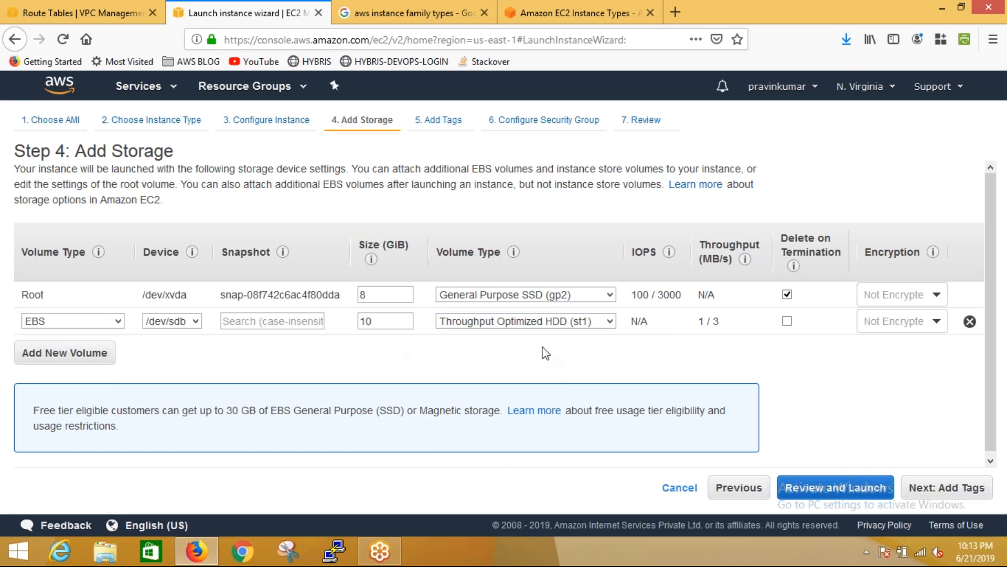
drag(636, 321, 624, 330)
mouse_move(711, 322)
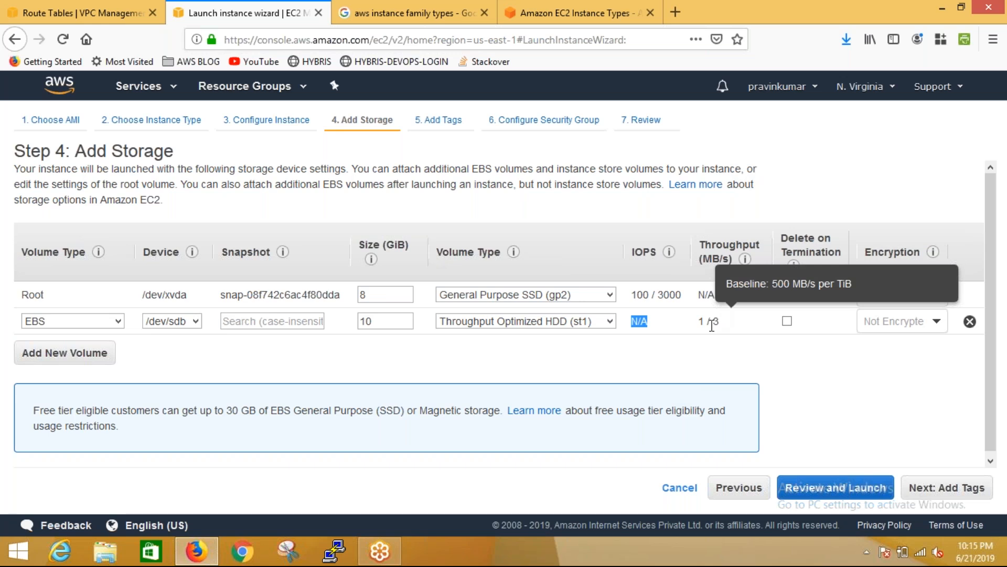
Try a size of 1000 GiB for the st1 volume, then set its size to 5000 GiB
double_click(391, 318)
text(1000)
double_click(395, 320)
text(5000)
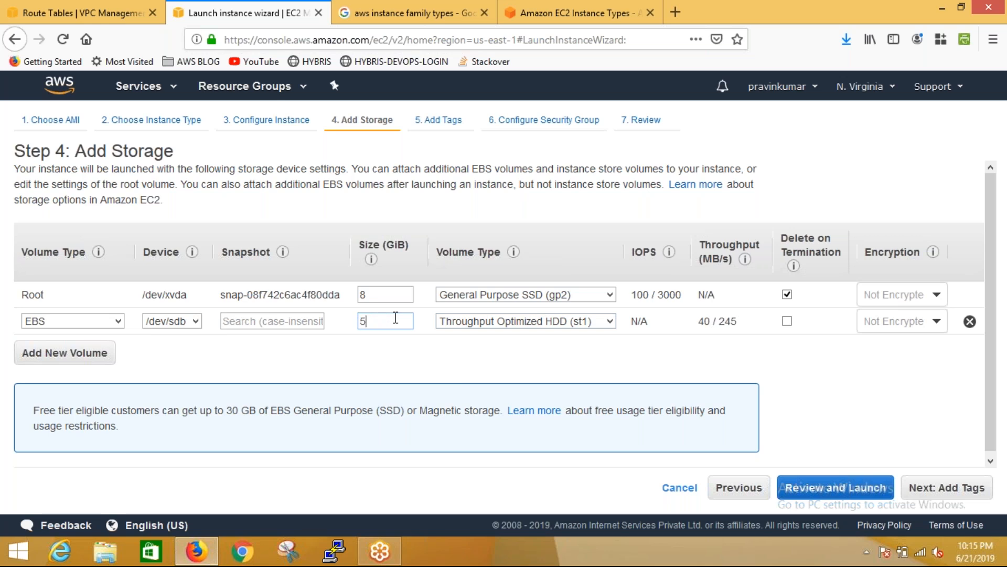
click(426, 366)
Compare the added volume's baseline throughput by switching its type between Cold HDD (sc1) and Throughput Optimized HDD (st1)
click(524, 322)
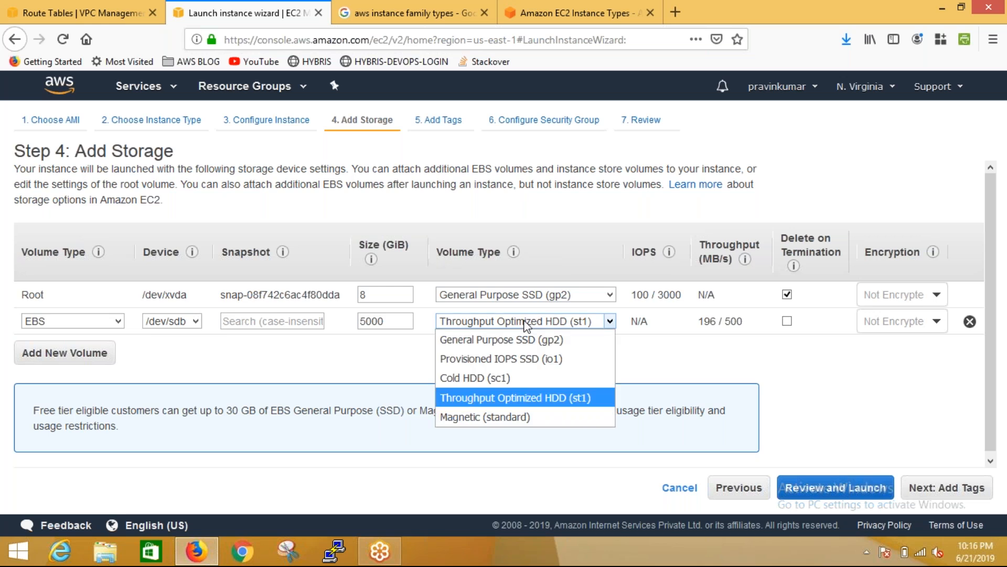
click(525, 387)
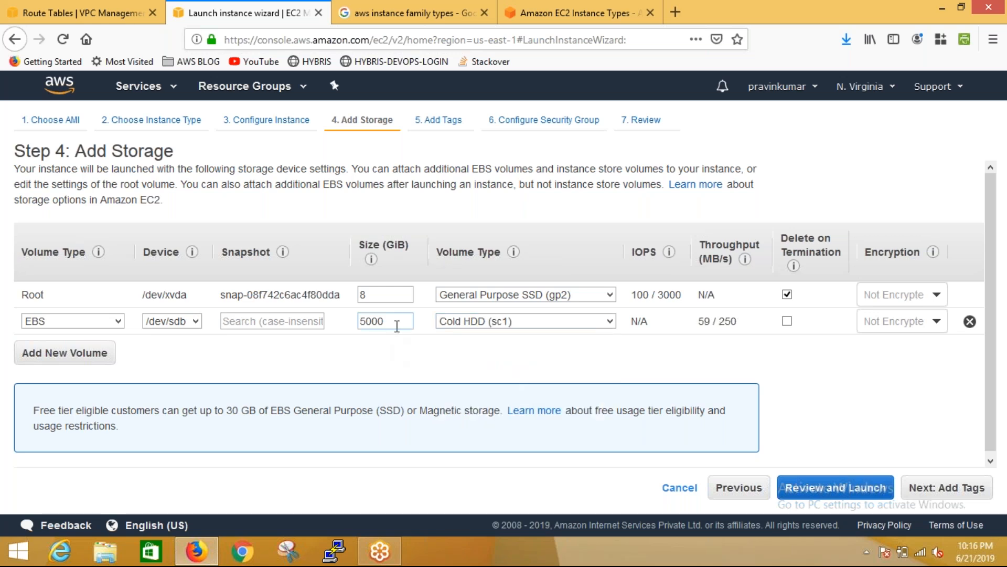
mouse_move(706, 322)
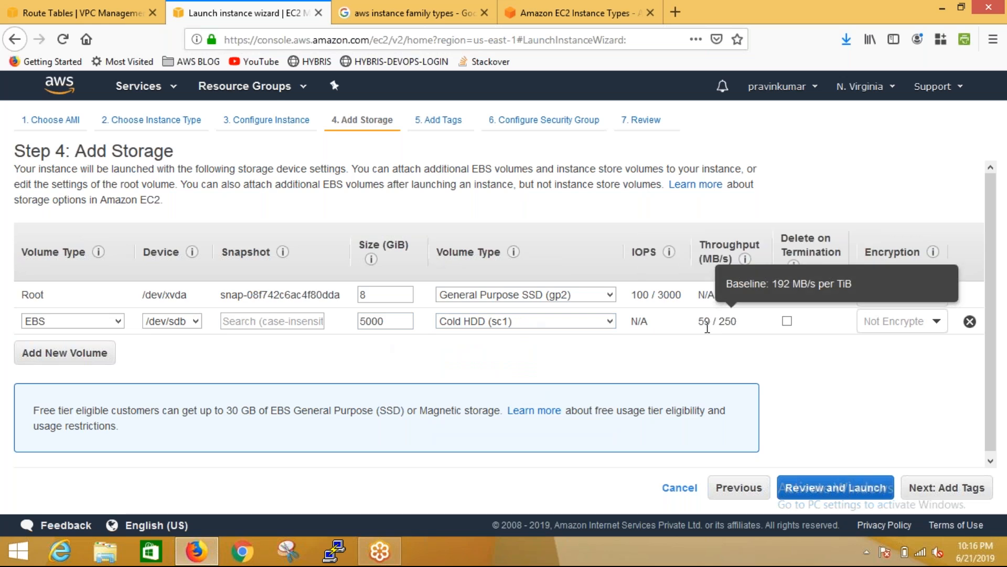
click(560, 326)
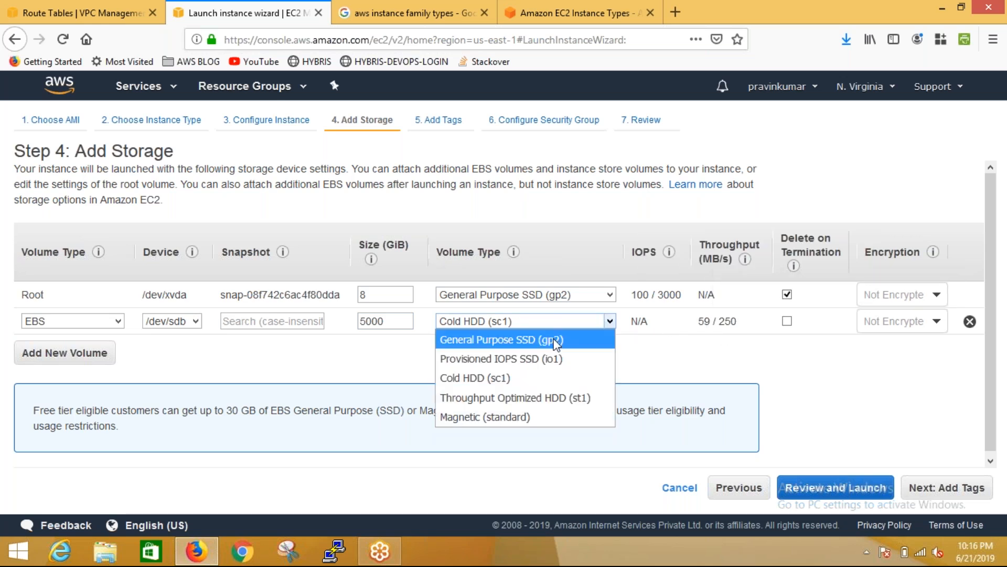
click(530, 400)
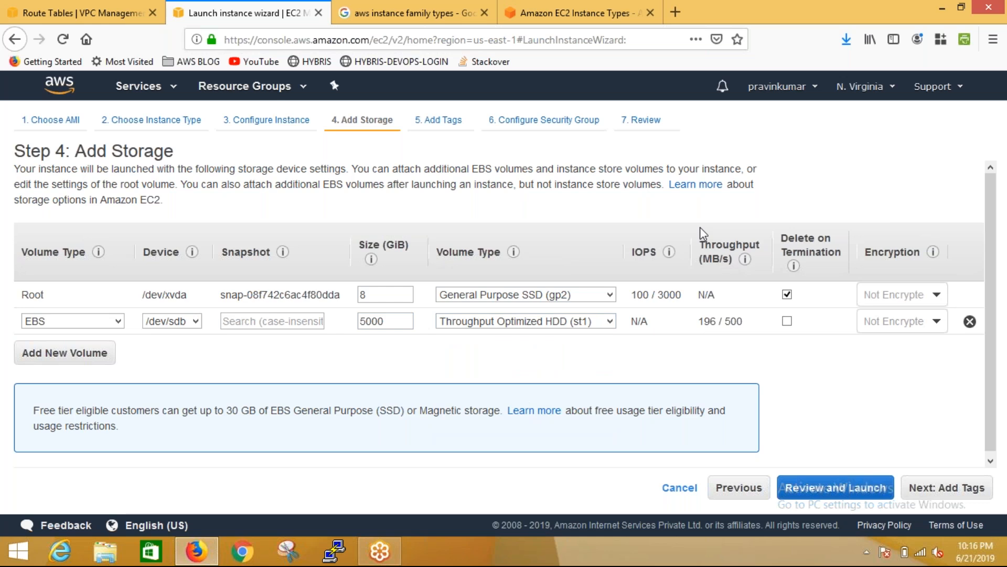
mouse_move(733, 336)
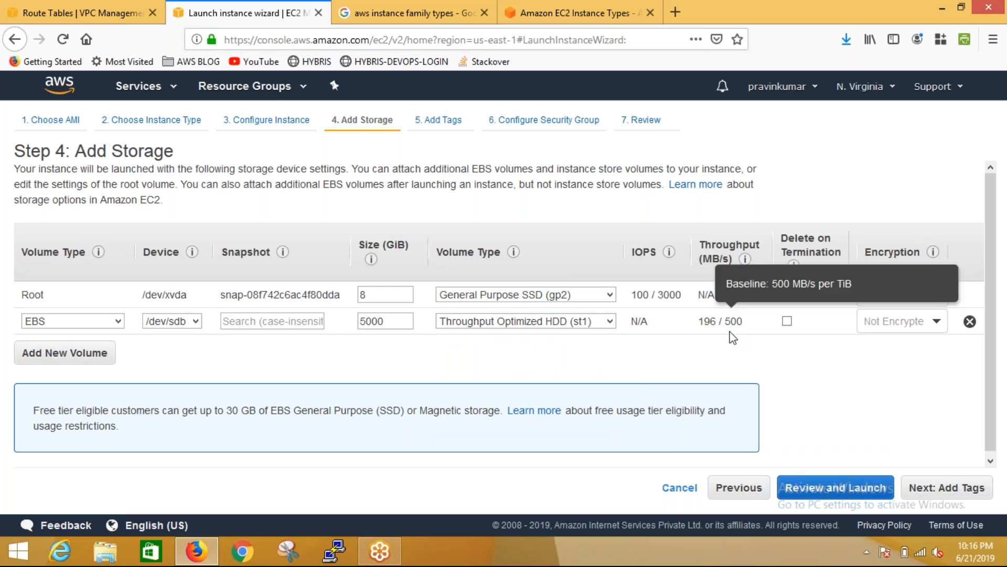
click(541, 324)
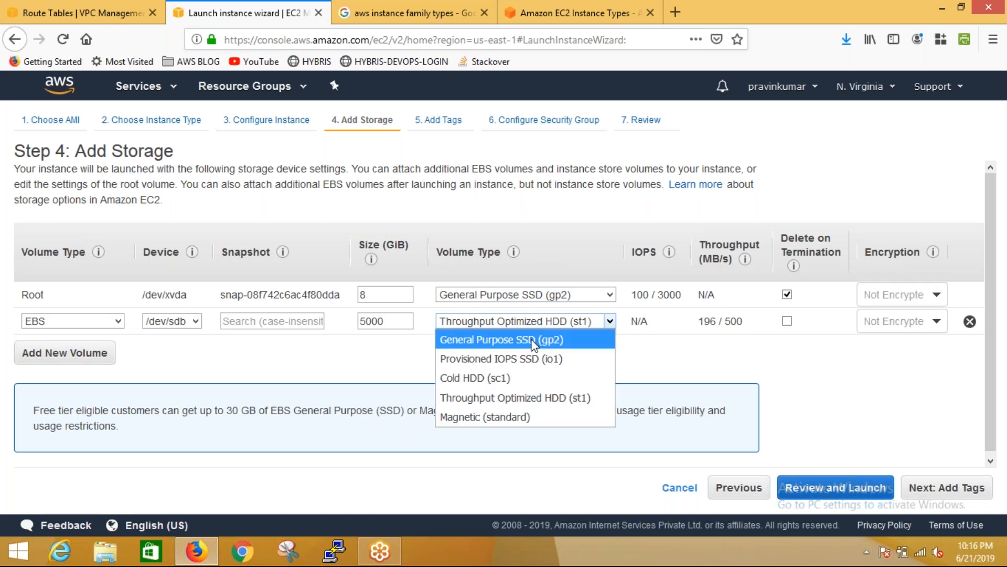
click(503, 378)
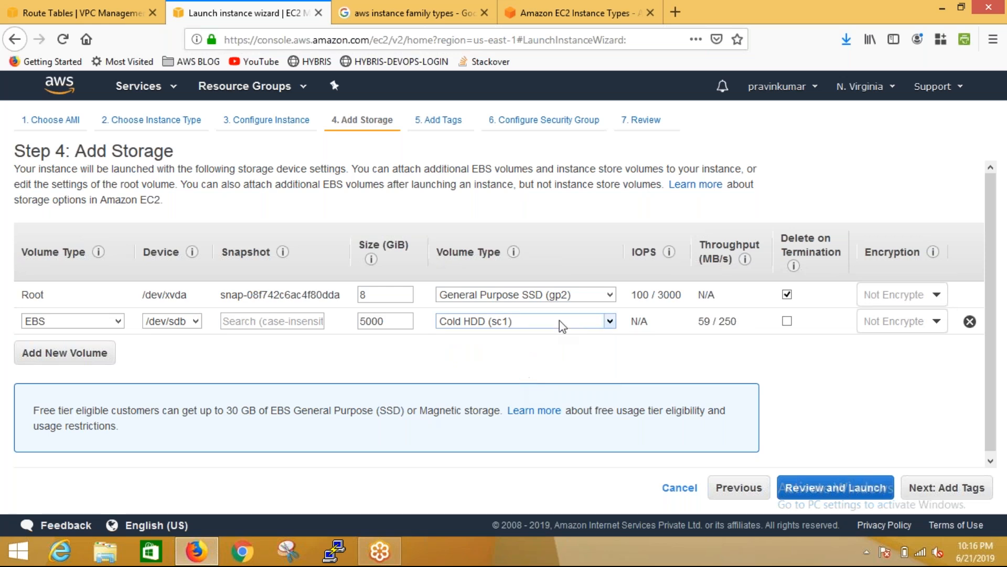
Set the added EBS volume's type to Magnetic (standard)
click(609, 321)
click(520, 417)
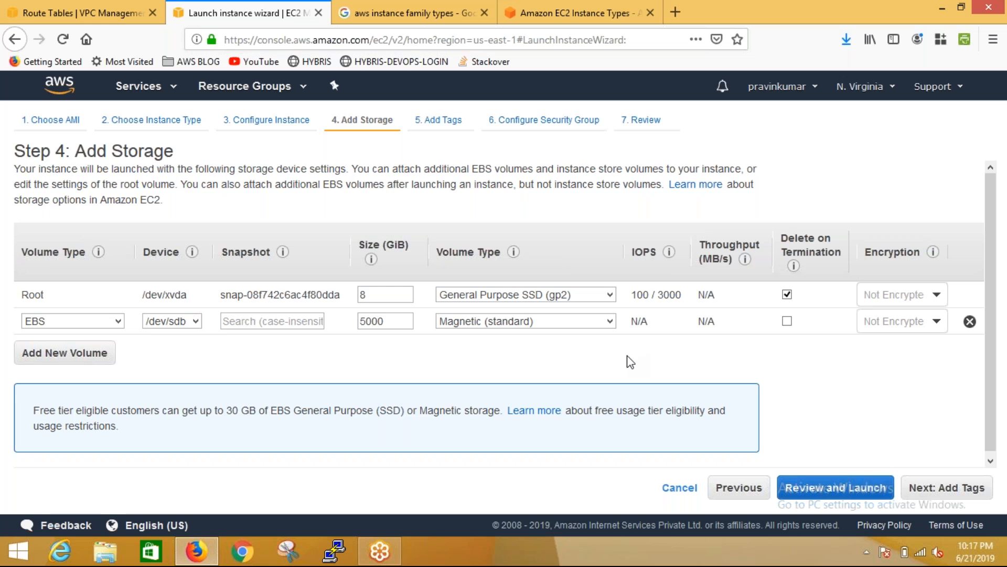
Remove the added EBS volume from the launch storage and add a Name tag with a person's first name as its value
click(969, 321)
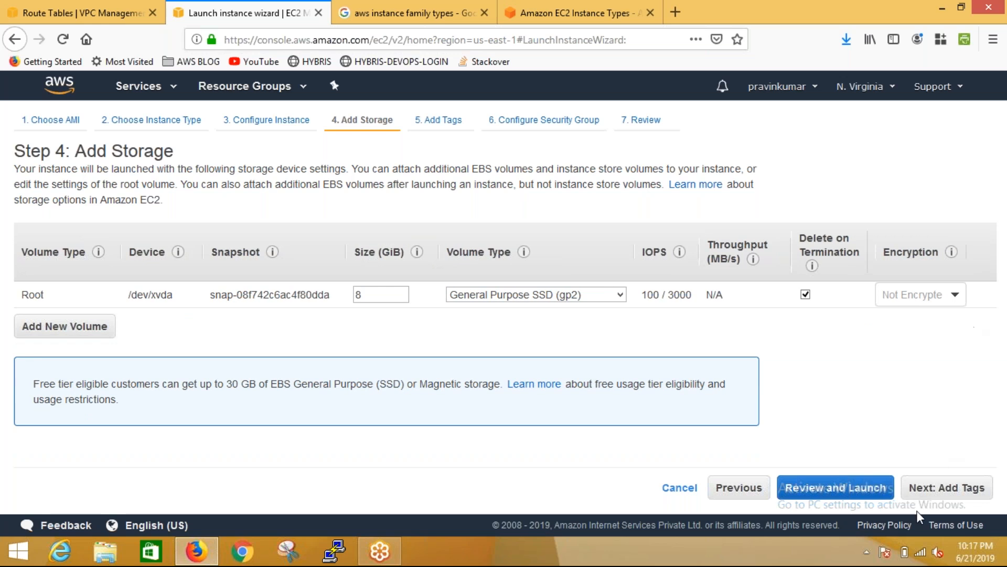
click(962, 483)
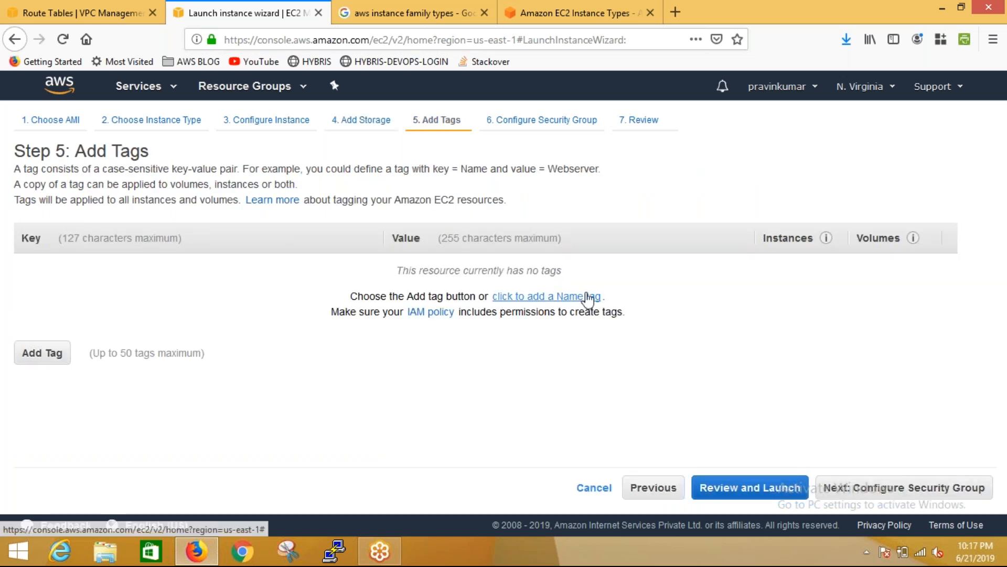
click(586, 296)
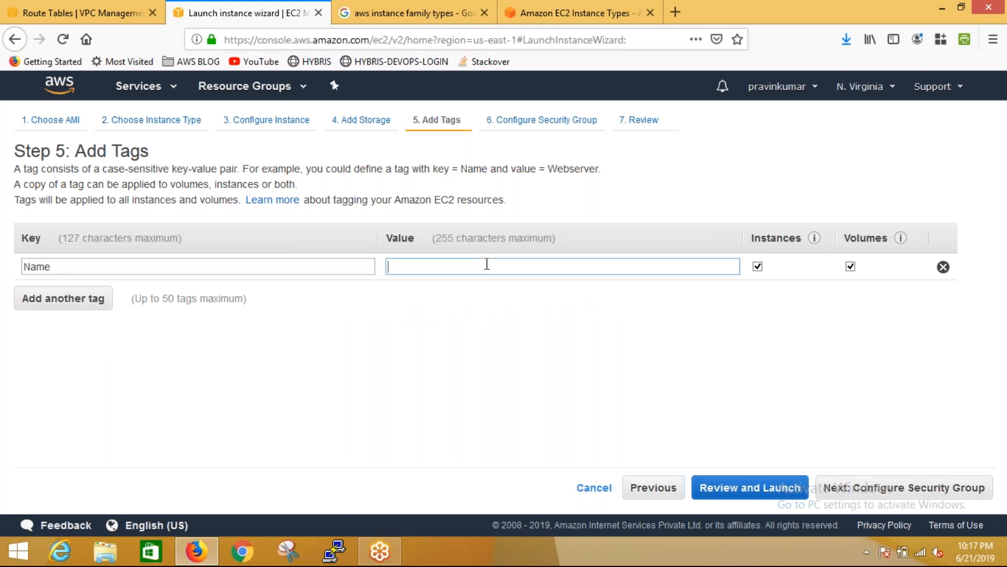
text(Shyam)
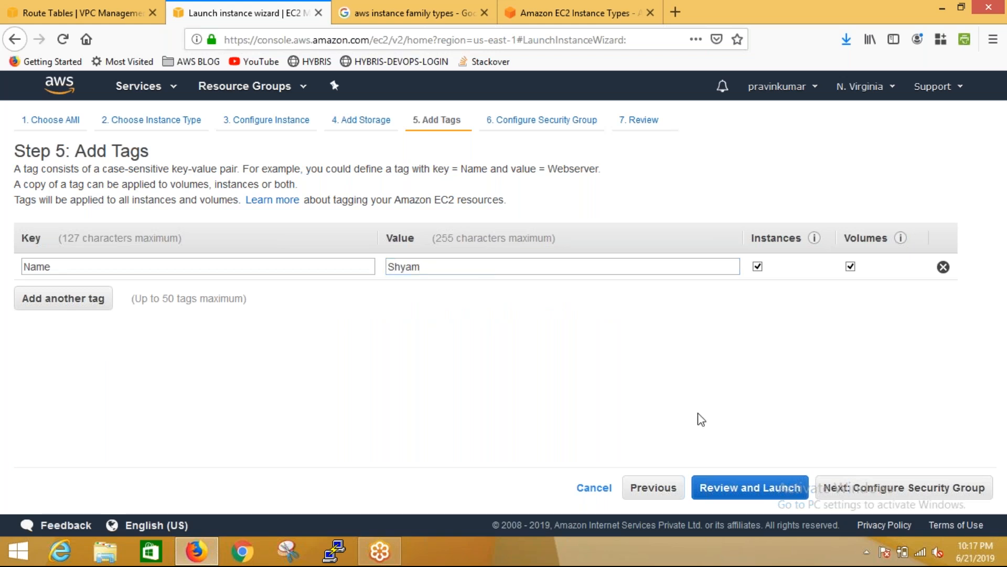
Assign the existing Public-Sector security group to the instance and proceed to the launch review
click(895, 482)
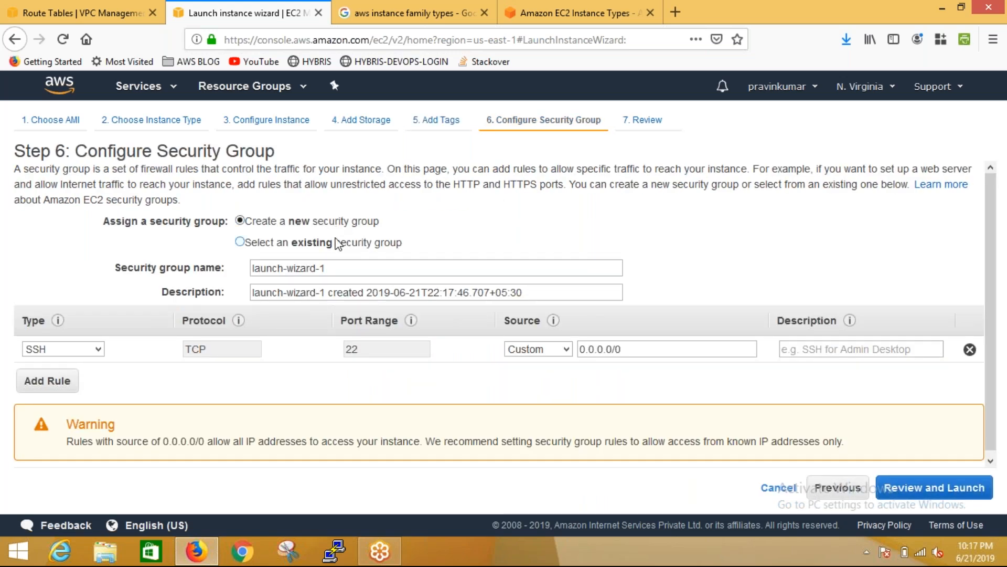
click(335, 242)
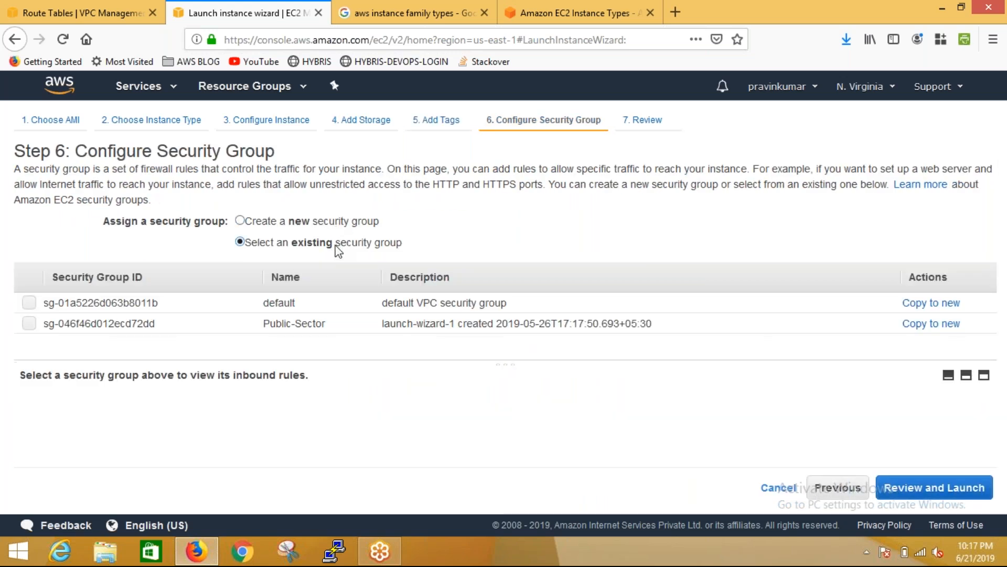
click(264, 305)
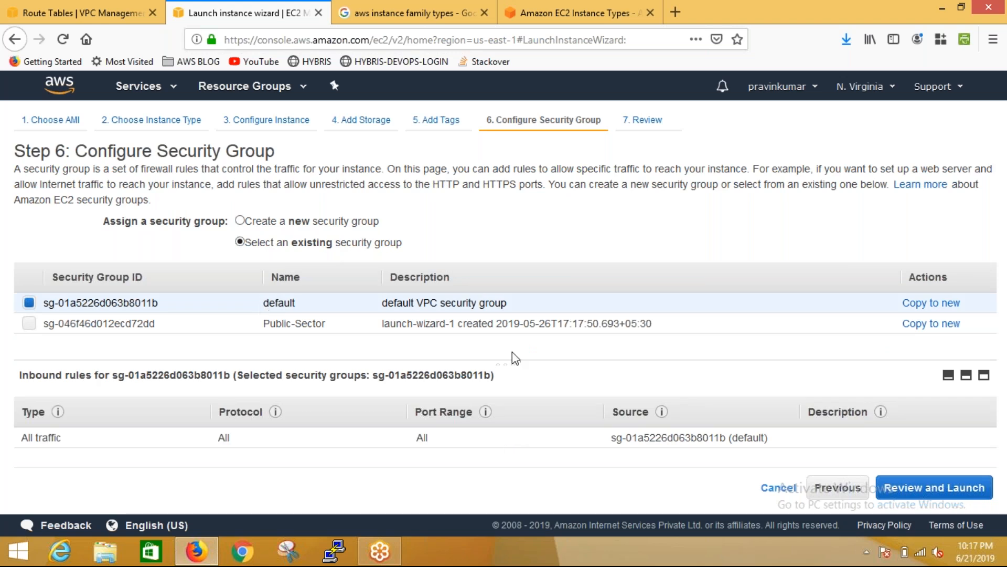
click(541, 324)
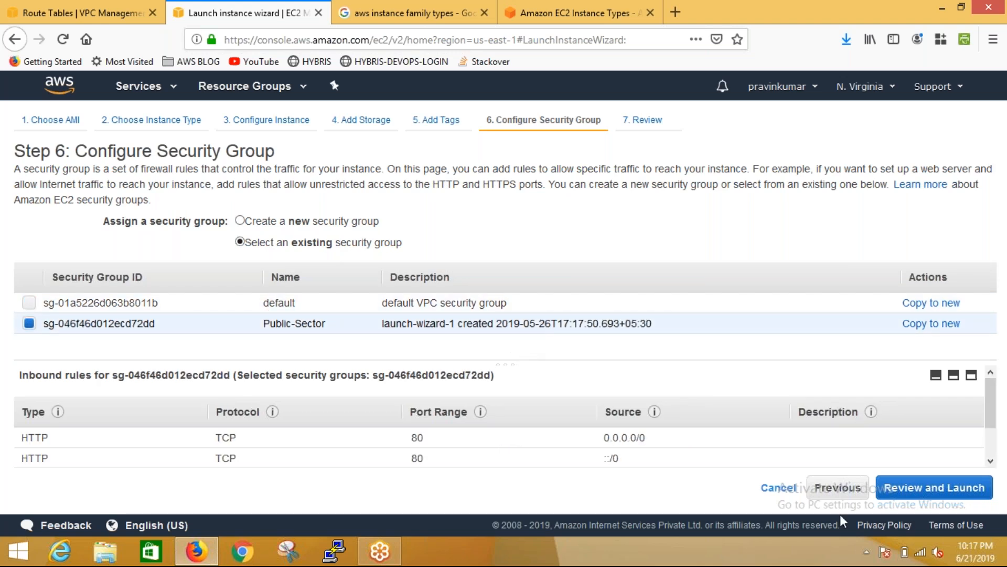
click(942, 496)
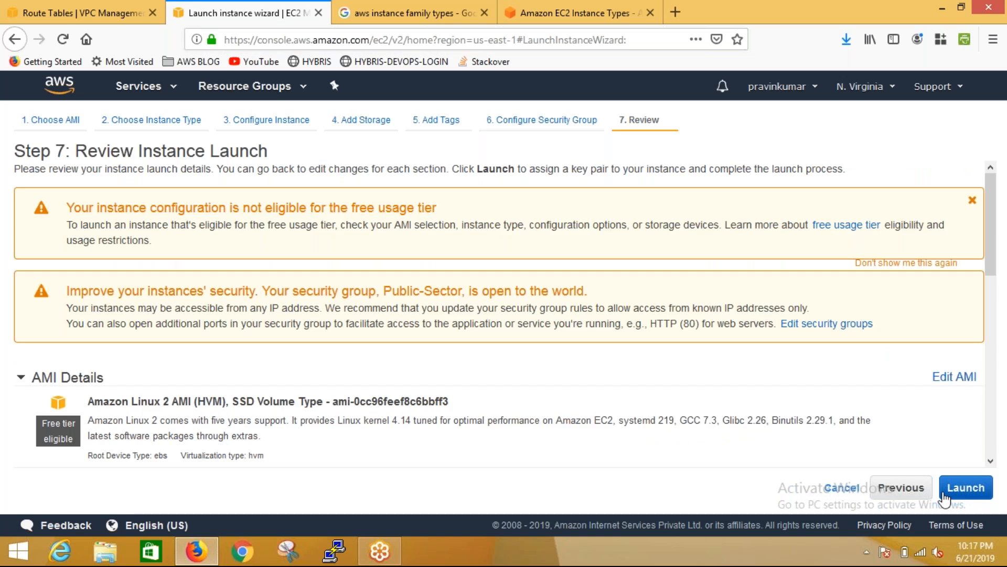
Examine the launch's key pair choices, including the existing key pairs and the option to create a new one, then close the dialog
click(958, 492)
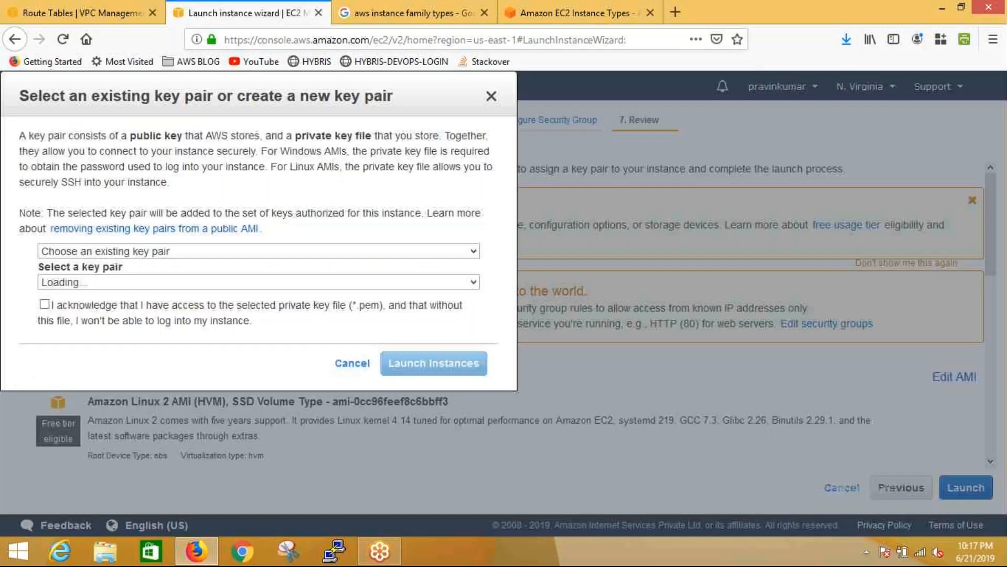
click(482, 354)
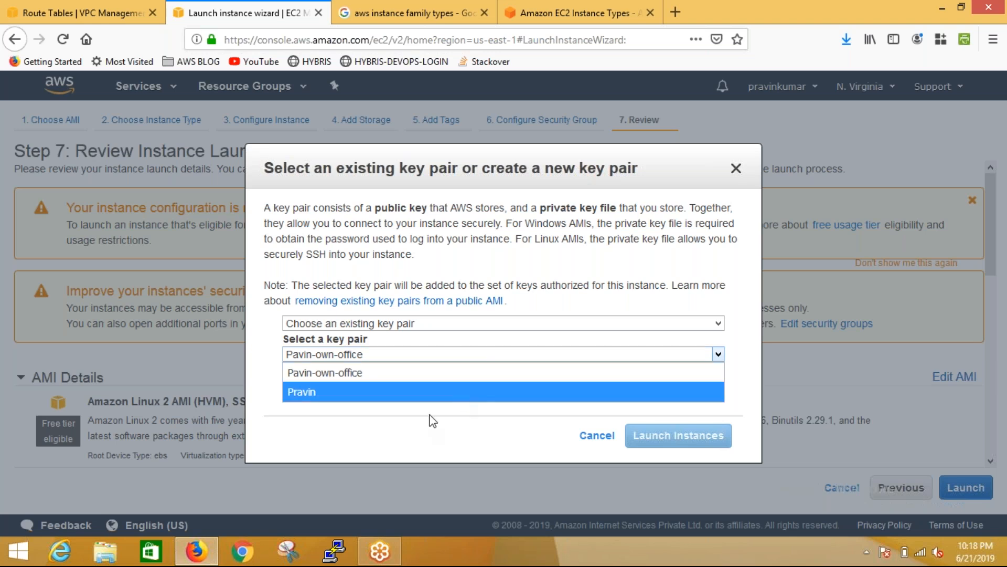
click(410, 429)
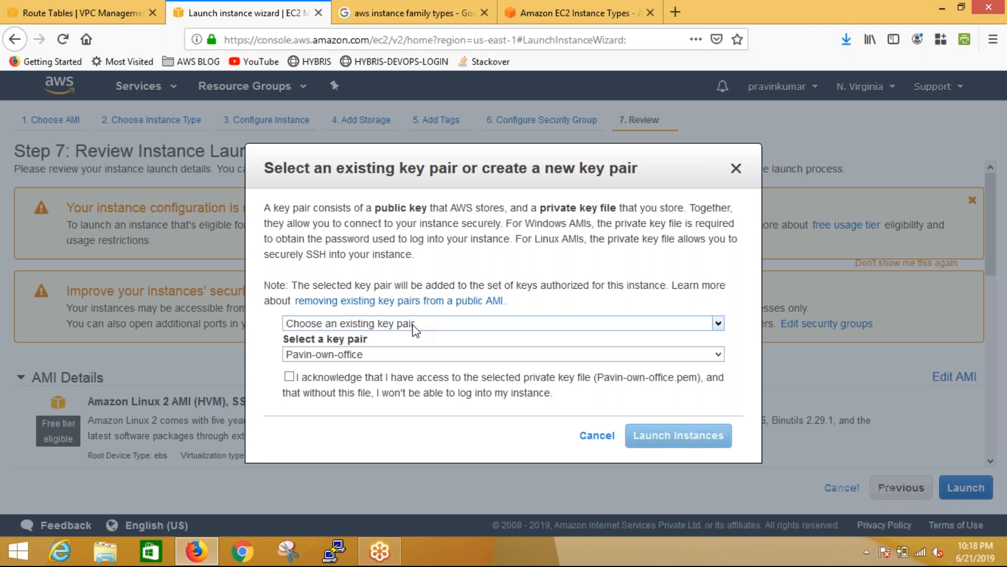
click(414, 329)
key(Escape)
key(Down)
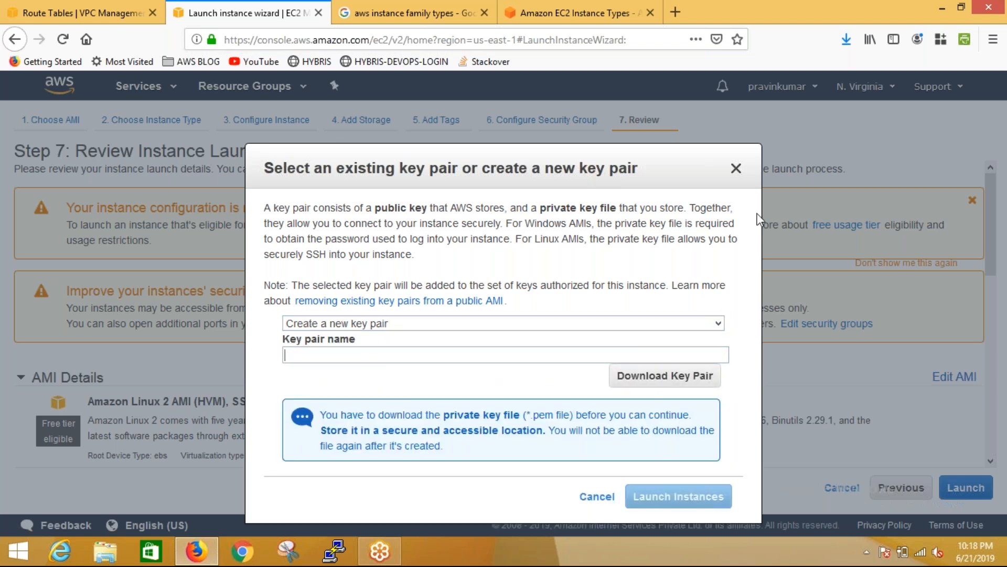
click(736, 169)
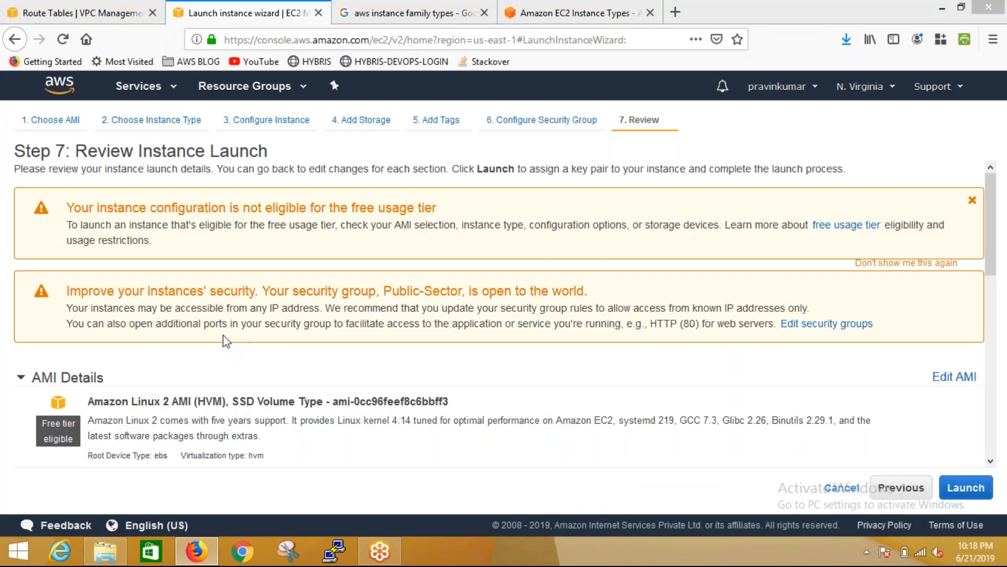
Switch to File Explorer and search the Downloads folder for ".pem" files
key(super+e)
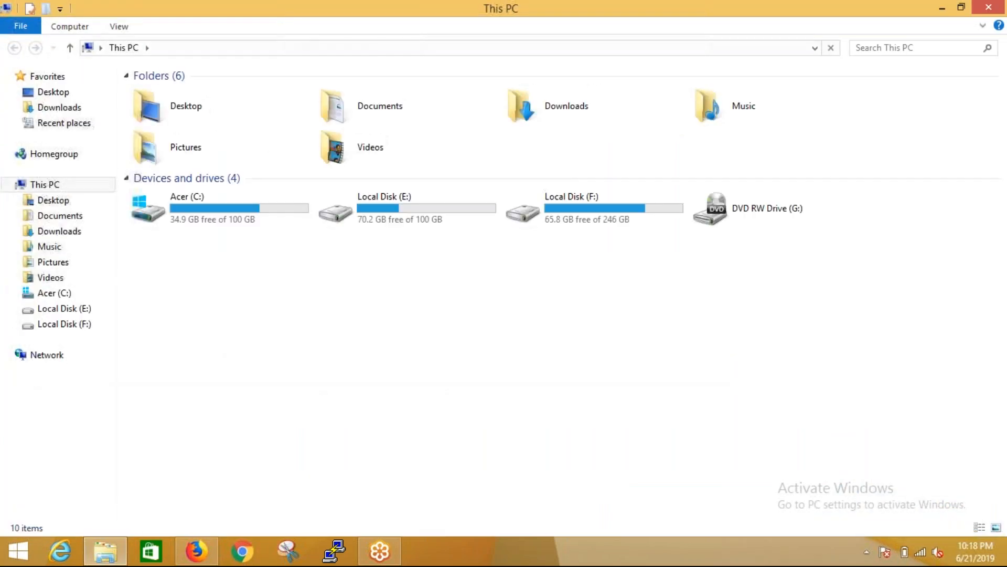
click(52, 233)
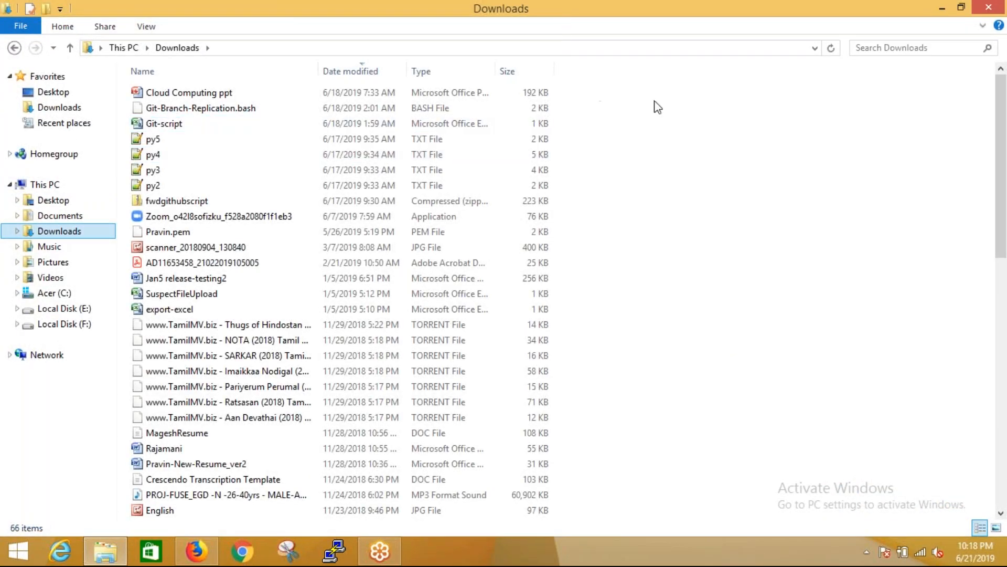
click(894, 48)
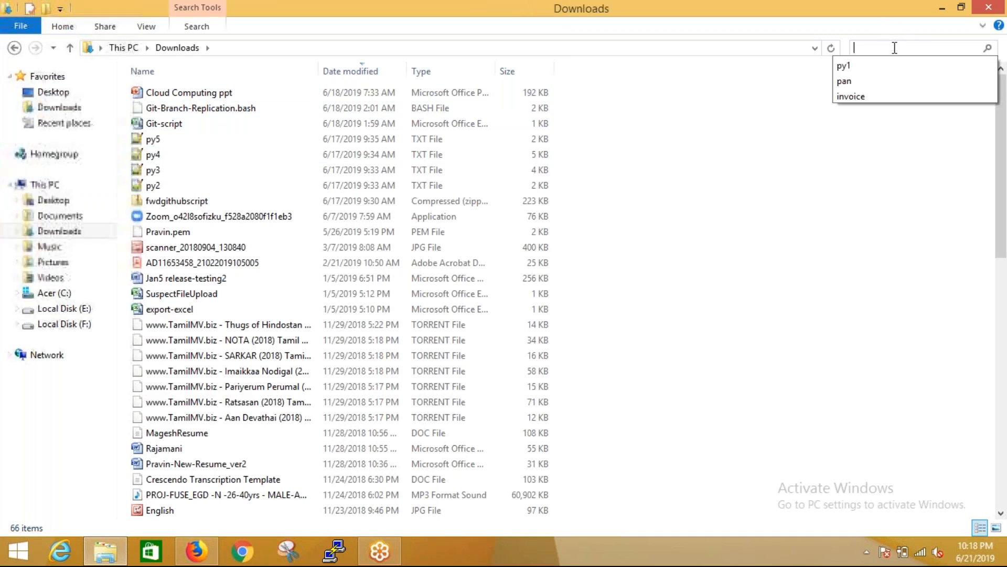
text(.pem)
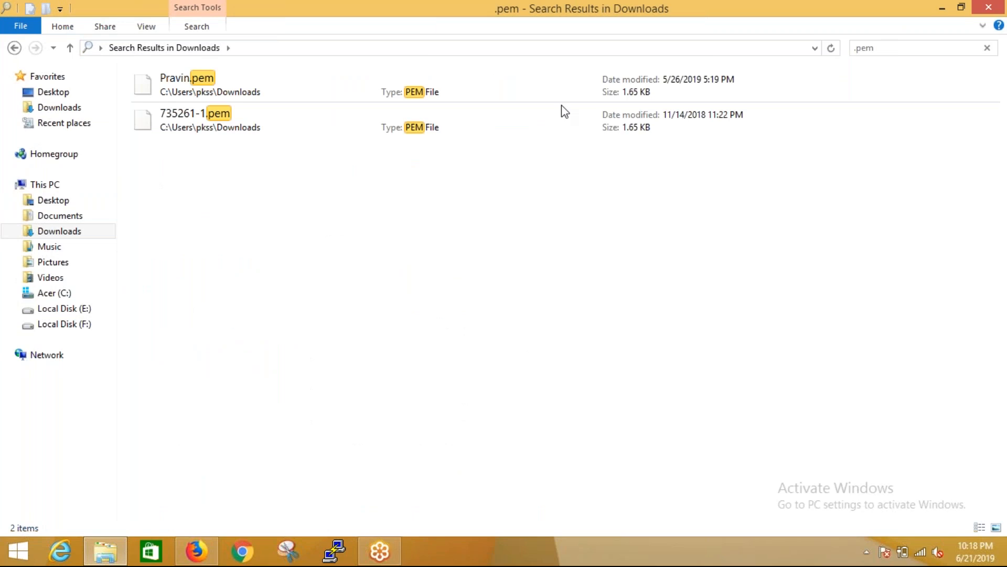
Open the PEM file dated 5/26/2019 in Notepad++ and examine its private key contents
click(227, 89)
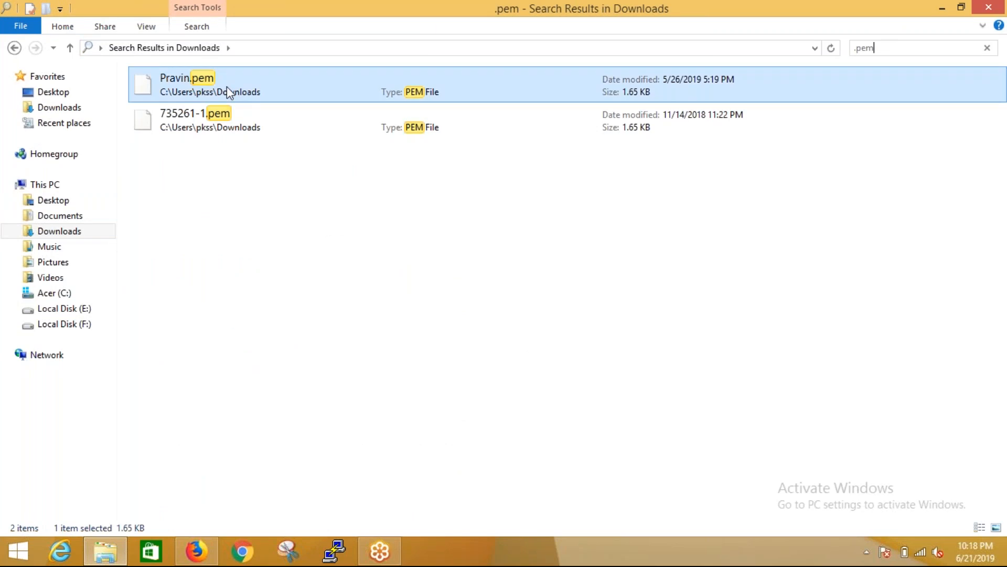
right_click(227, 86)
click(270, 115)
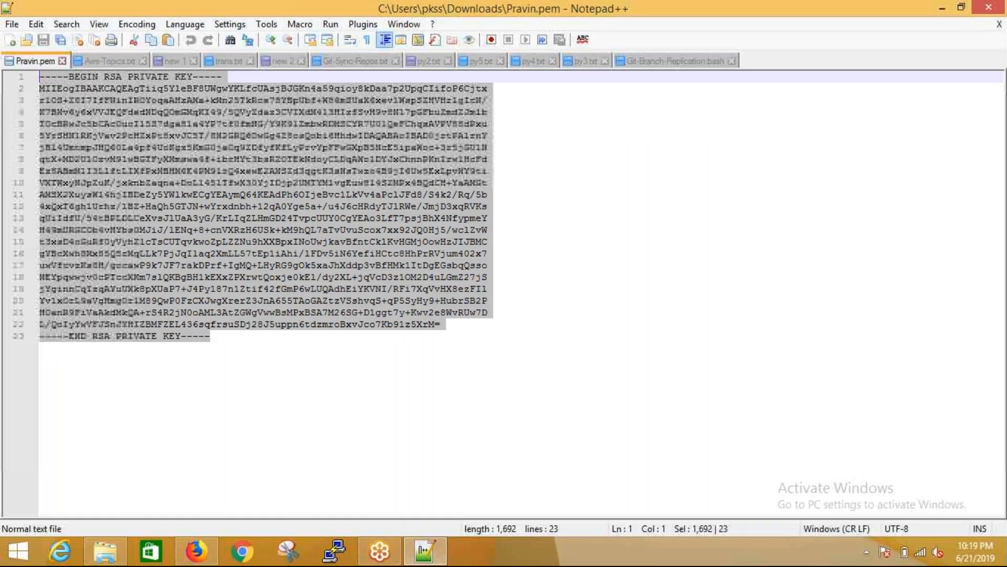
click(251, 334)
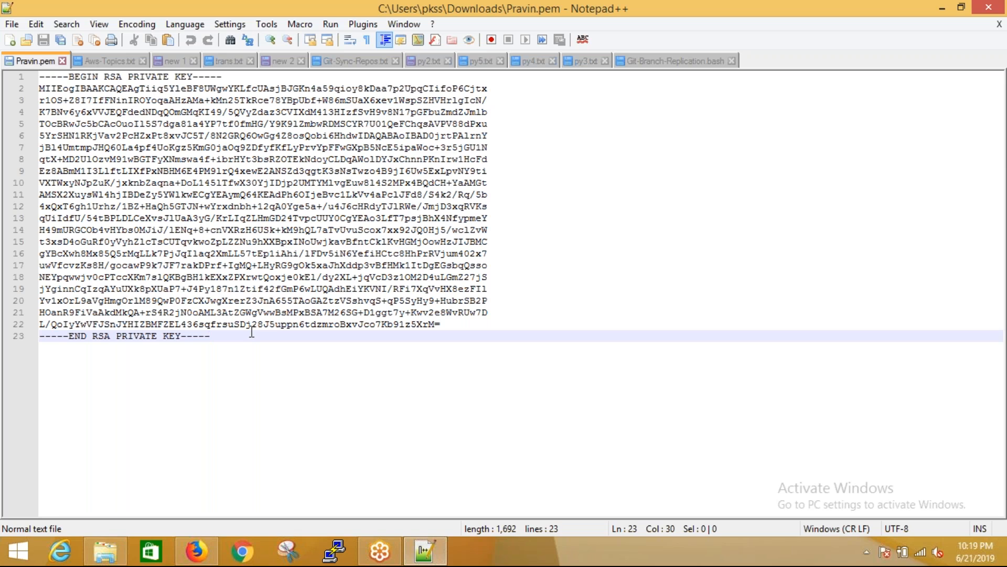
Run PuTTY and choose the opened PEM key's .ppk counterpart on the Desktop as the private key file for SSH authentication
click(346, 551)
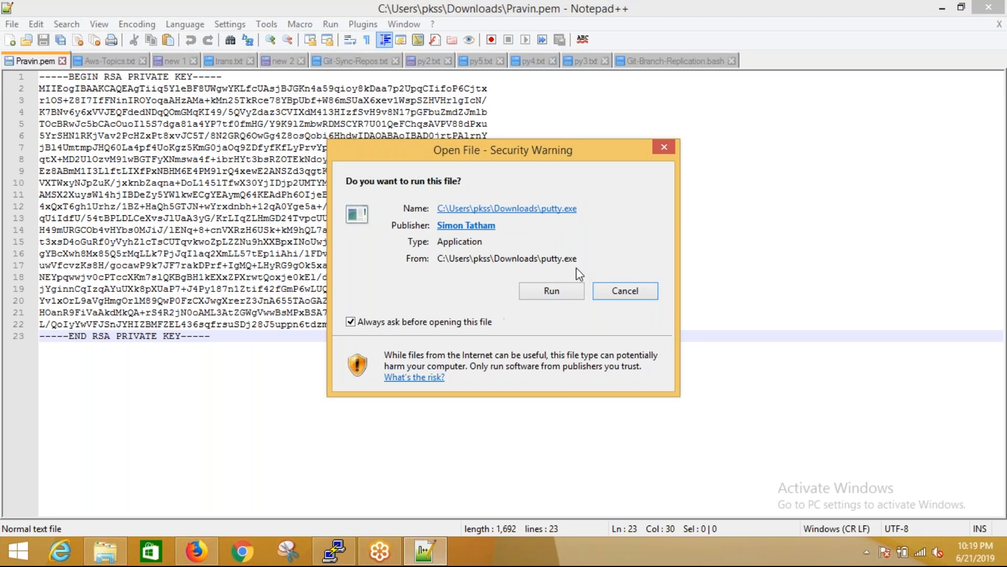
click(560, 294)
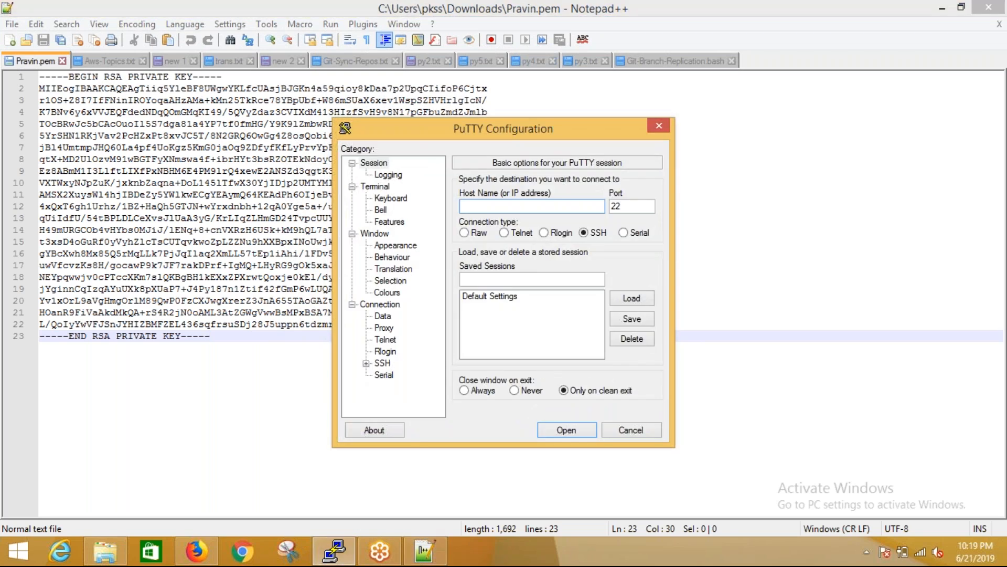
click(367, 362)
click(396, 351)
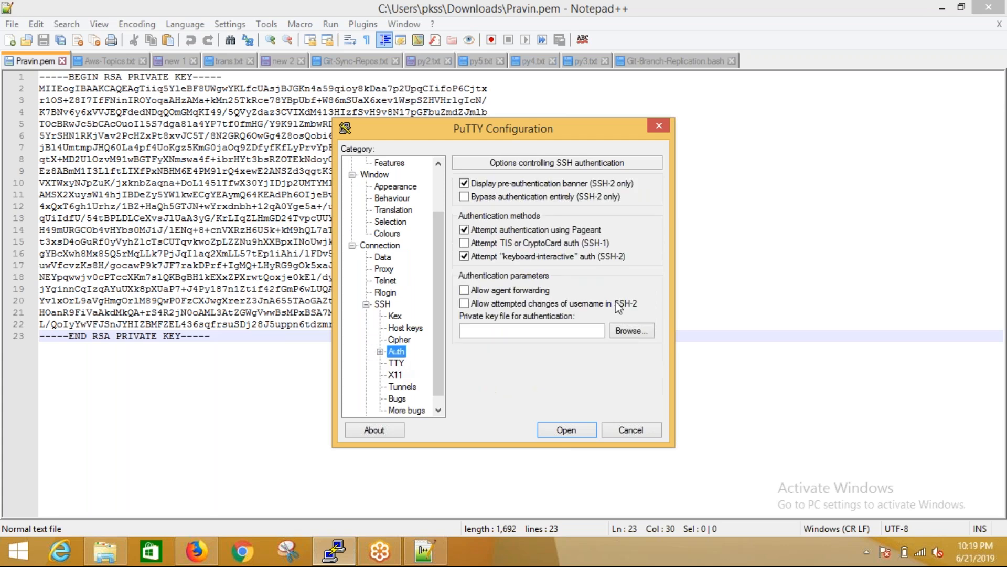
click(631, 330)
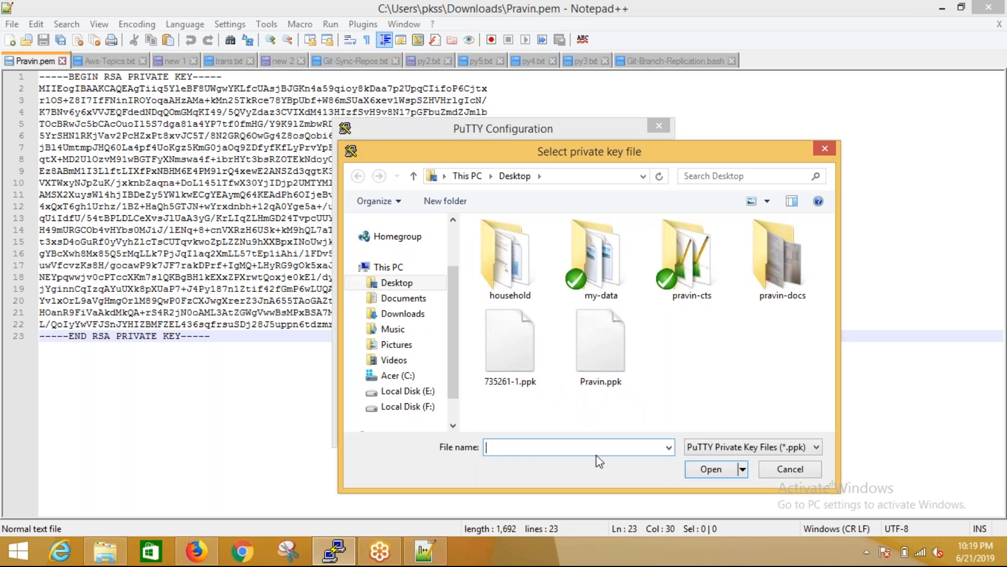
click(598, 362)
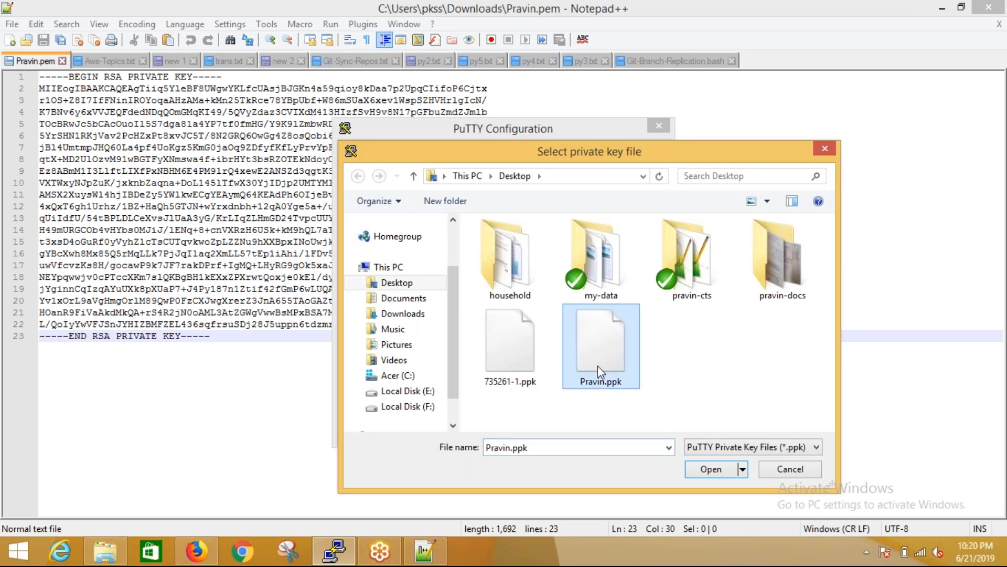
click(712, 471)
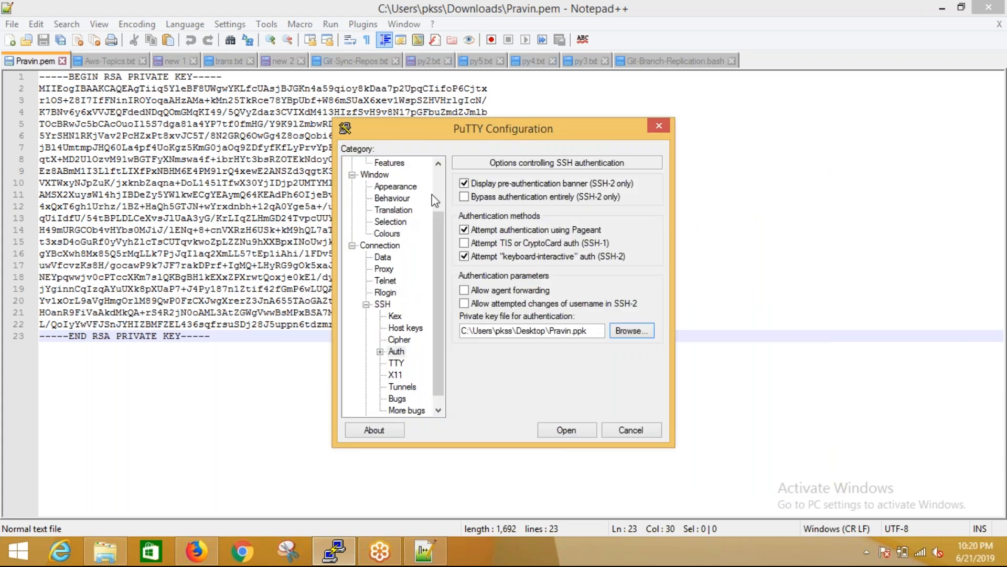
View PuTTY's basic session options and host name field, then close the configuration without connecting
scroll(438, 199, up, 2)
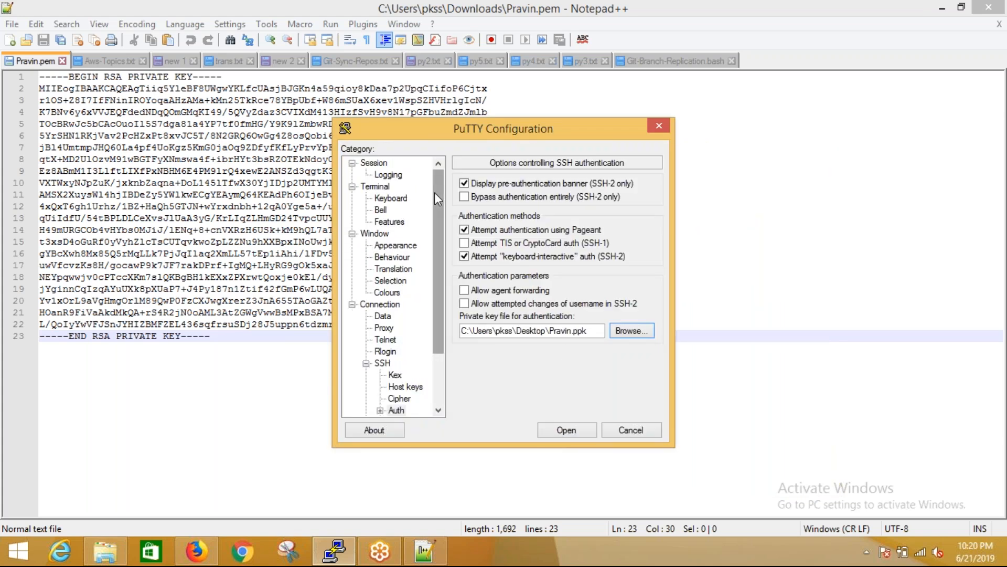
click(385, 164)
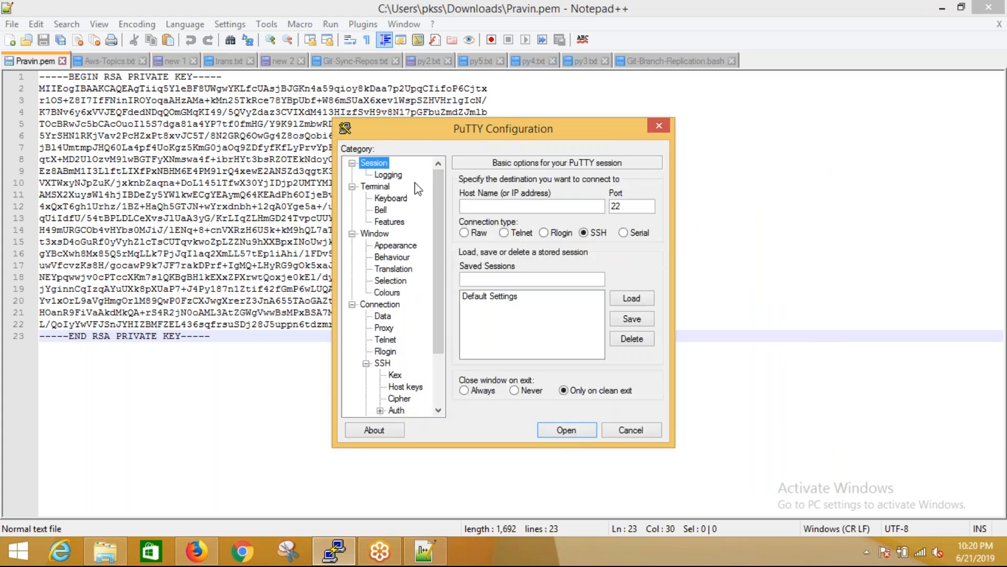
click(506, 205)
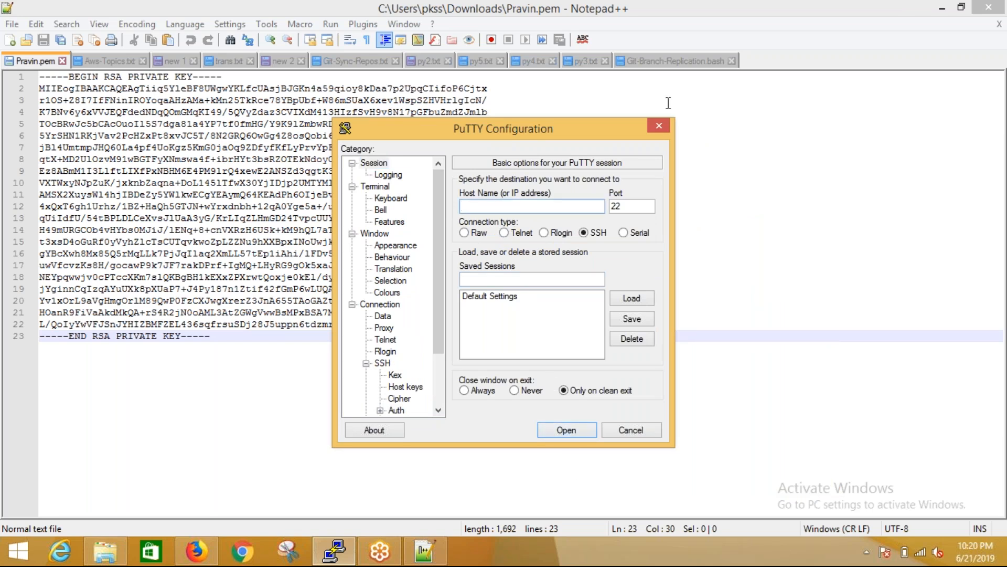
click(660, 126)
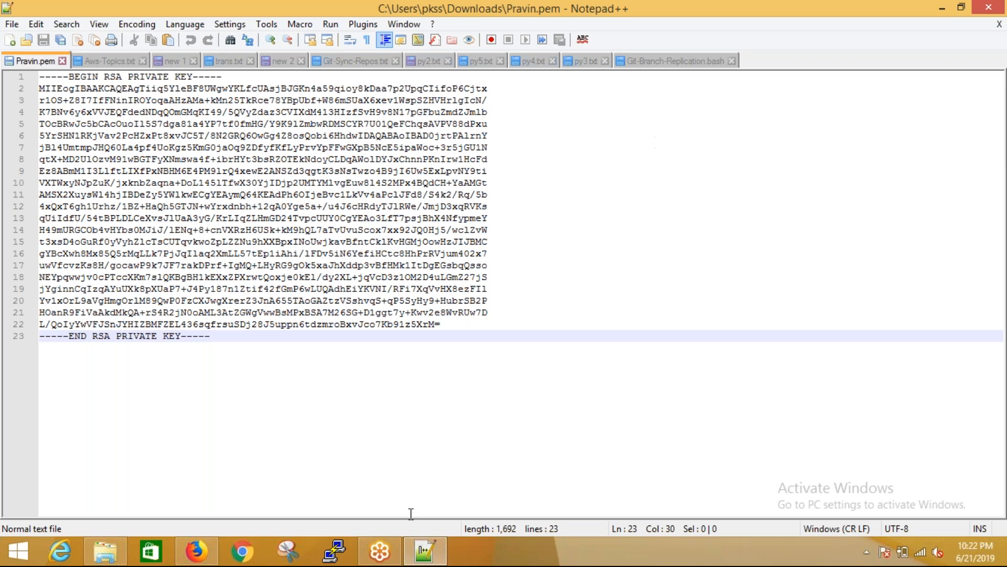
Cancel the pending instance launch in Firefox and start a new one with the 64-bit (x86) Amazon Linux 2 AMI
click(192, 560)
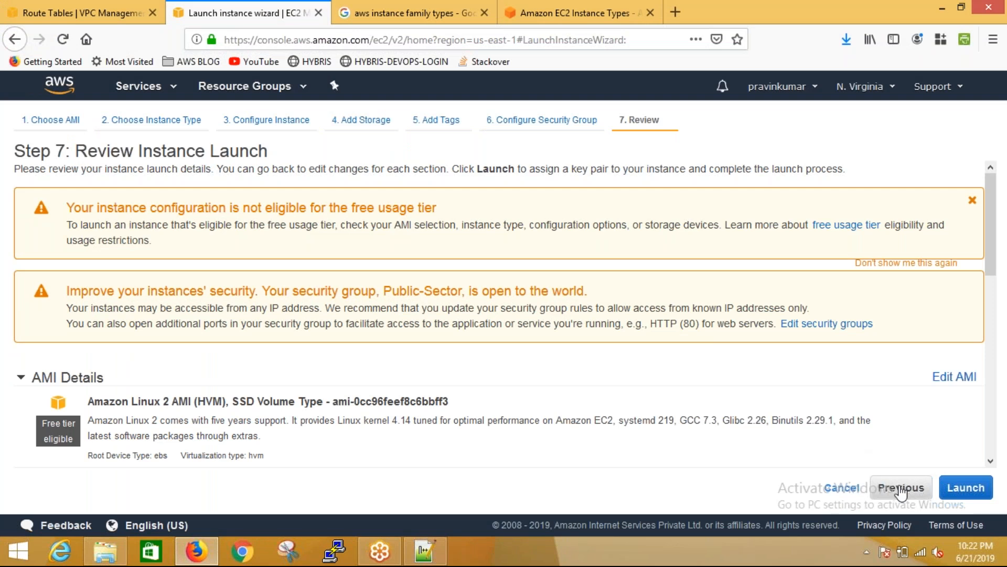
click(839, 488)
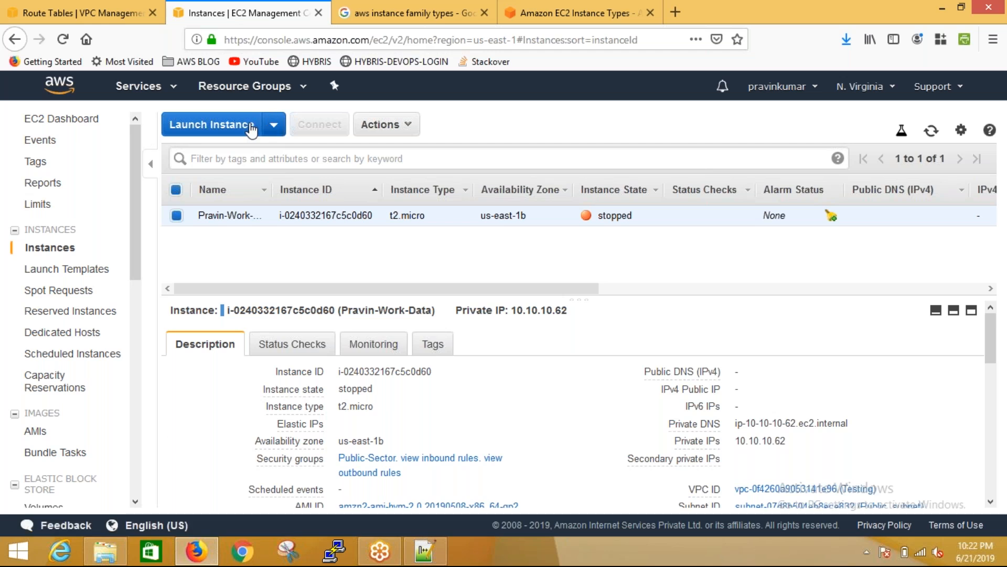
click(229, 124)
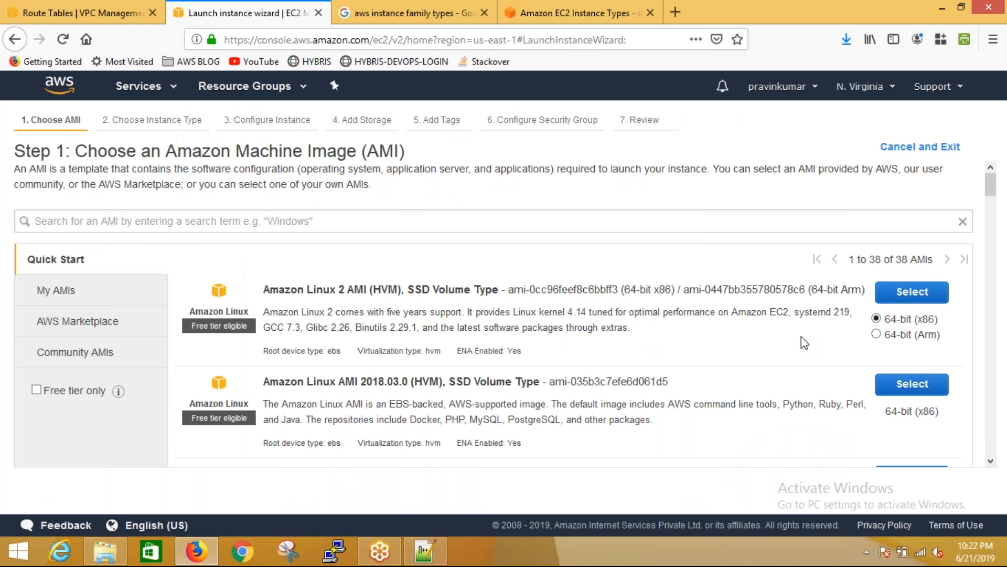
click(903, 299)
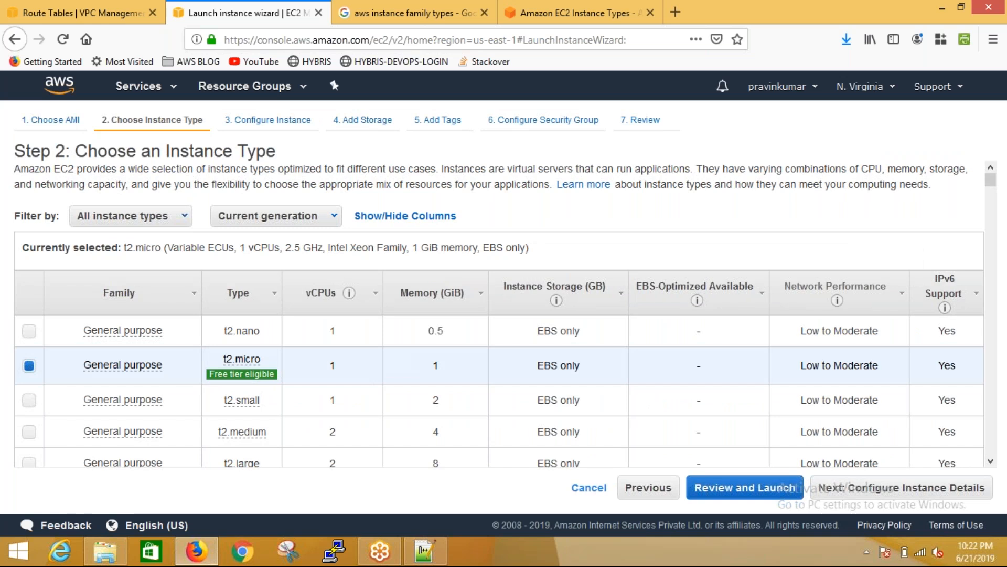
Choose the t2.nano instance type and place the instance in the Testing VPC's Public_subnet in us-east-1b
click(29, 331)
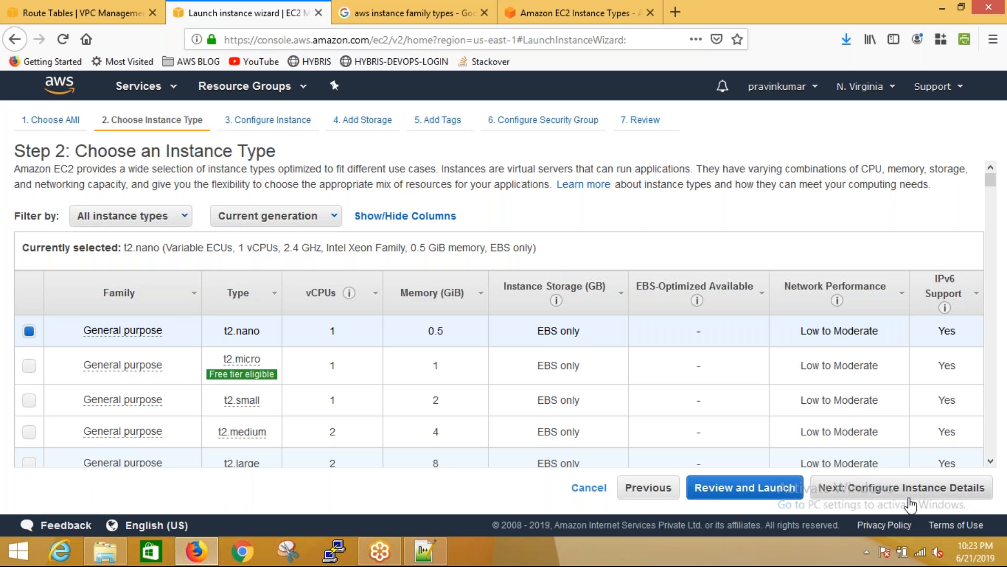
click(909, 499)
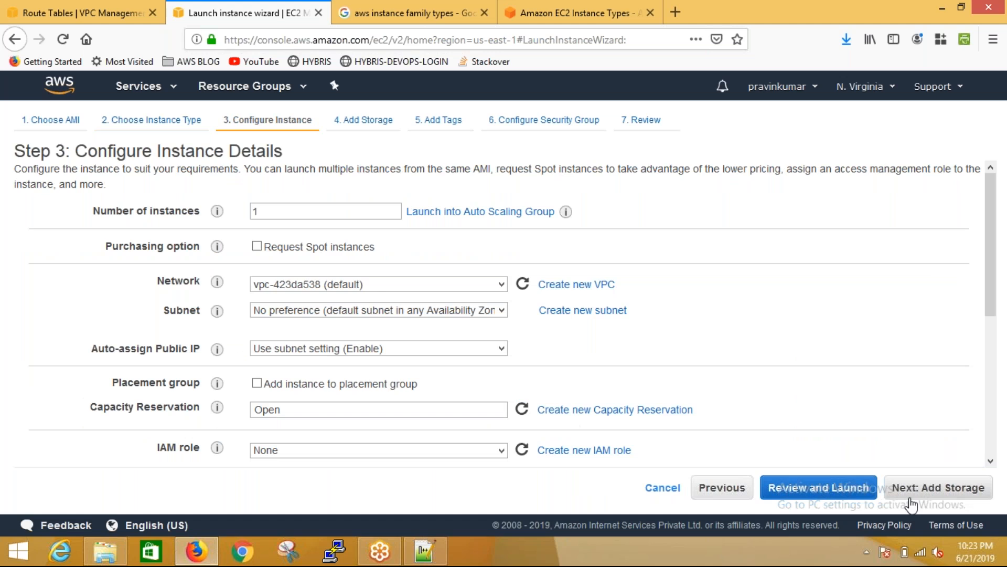
click(456, 285)
click(439, 302)
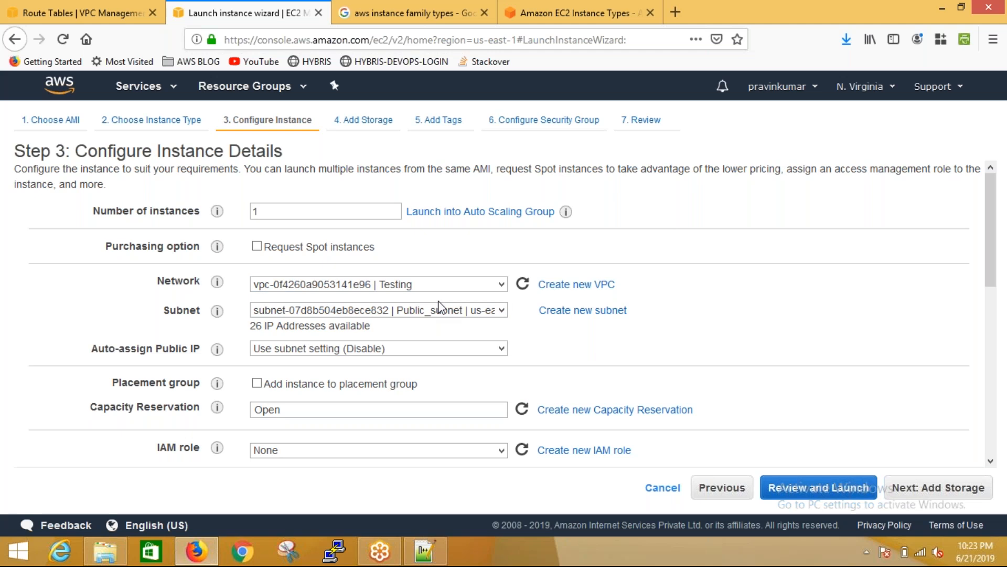
click(437, 309)
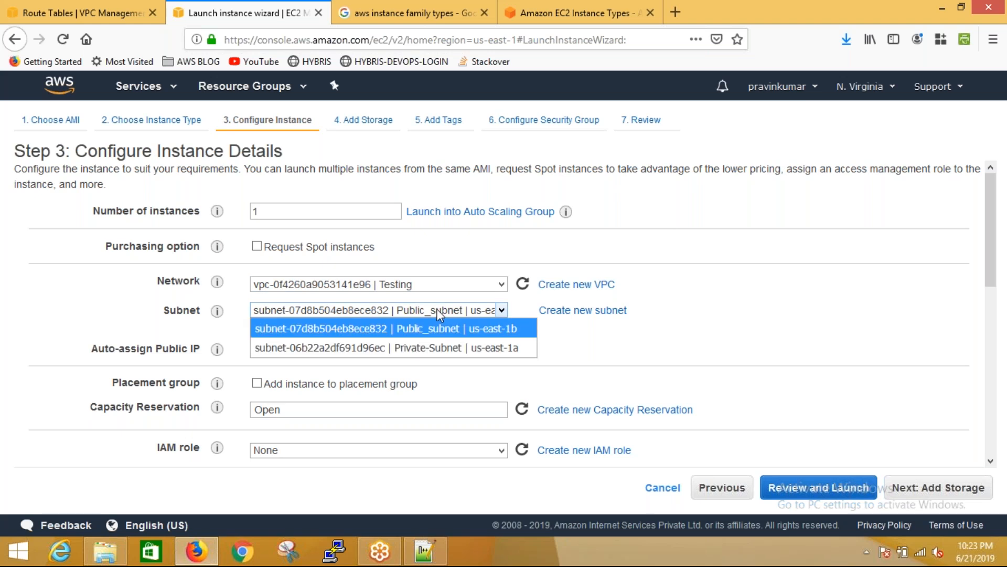
click(443, 330)
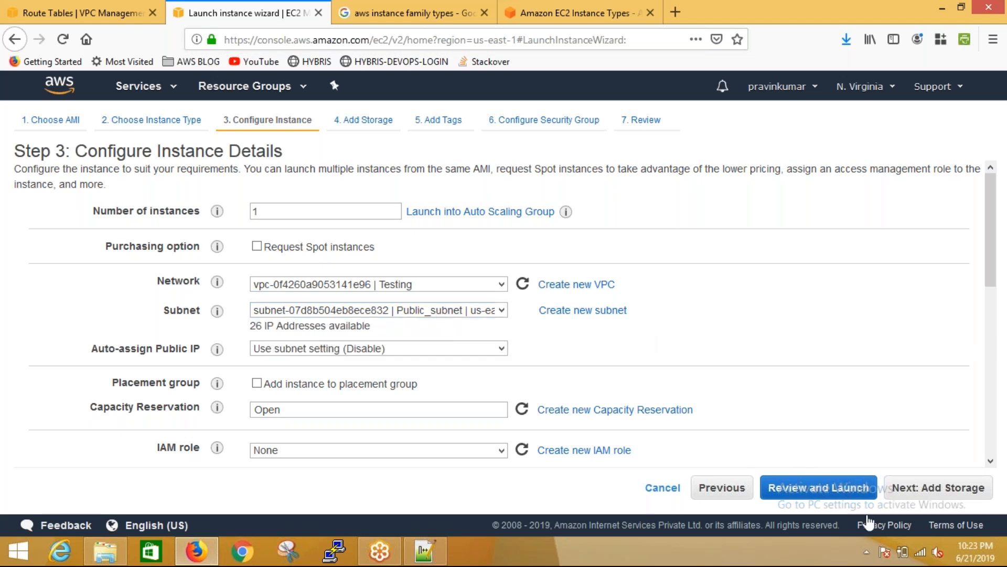
click(934, 488)
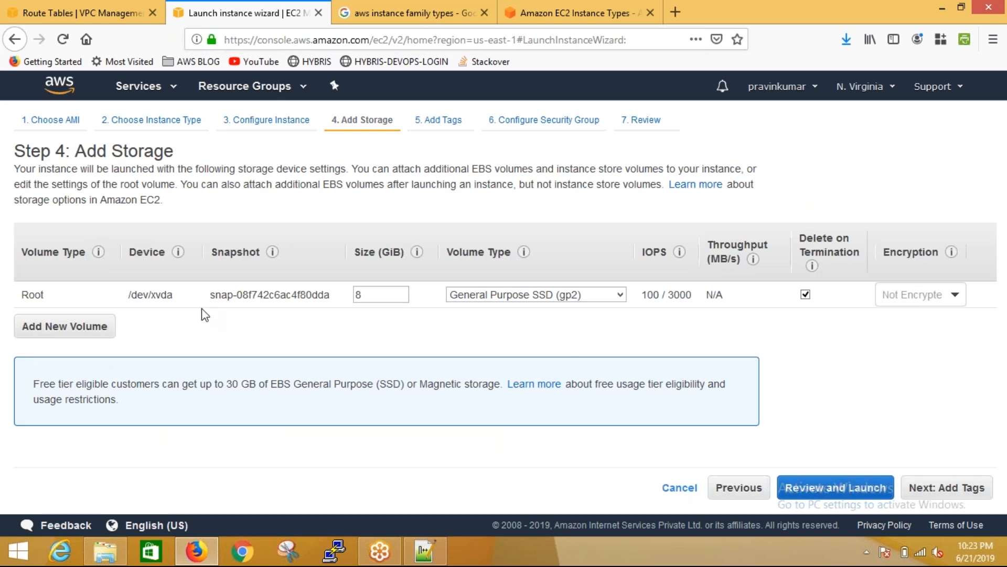
Add a second EBS volume of type General Purpose SSD (gp2) to the instance storage and continue to the tags
click(73, 330)
click(68, 321)
click(33, 337)
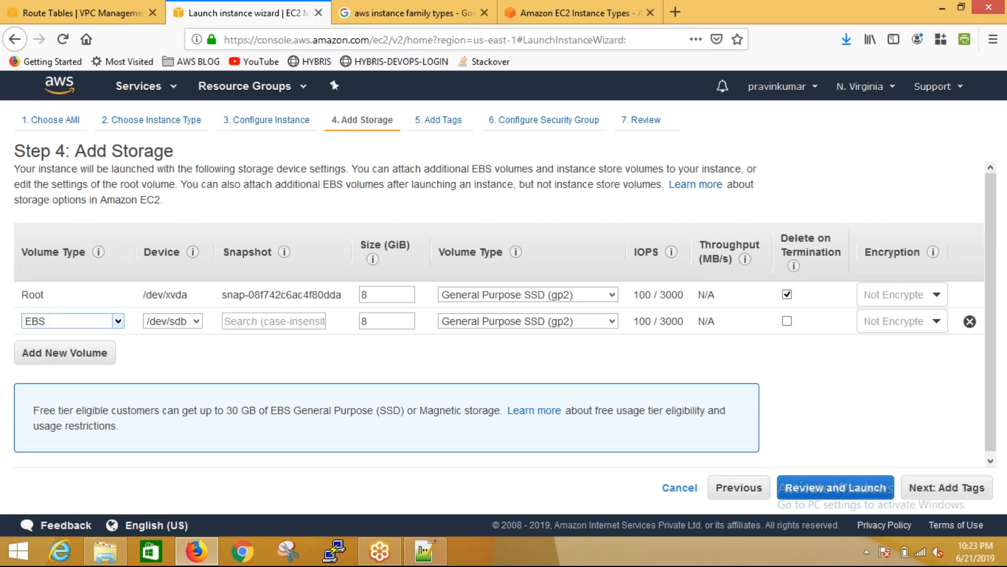
click(464, 321)
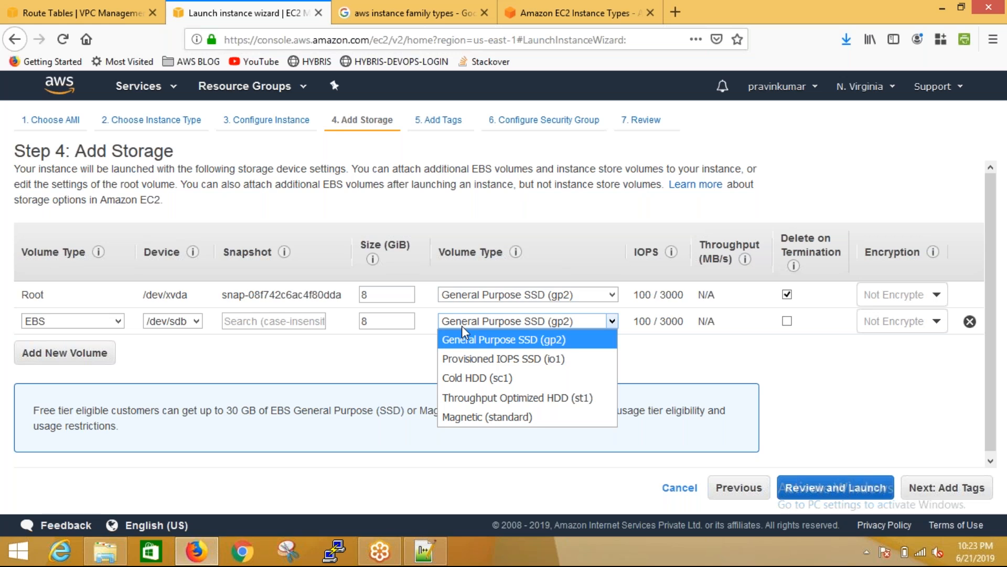
click(472, 344)
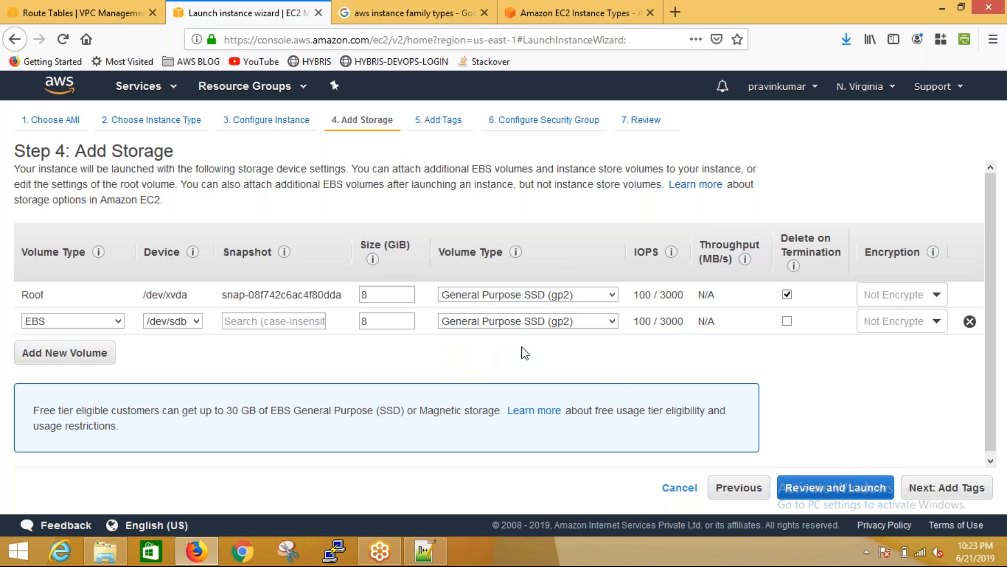
drag(521, 346, 758, 448)
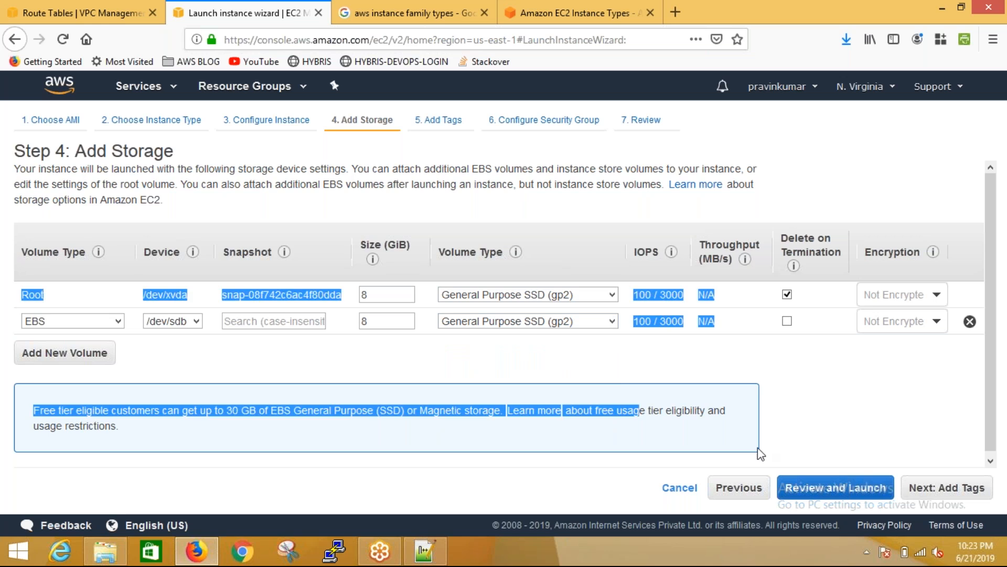
click(845, 398)
click(947, 488)
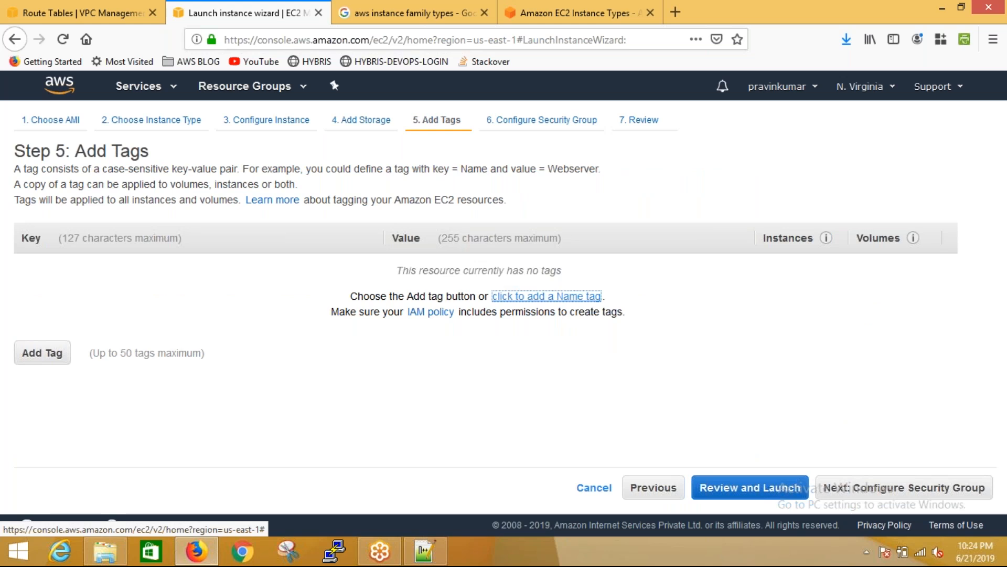
Add a Name tag with a person's first name as its value and continue to the security group settings
click(559, 299)
text(s)
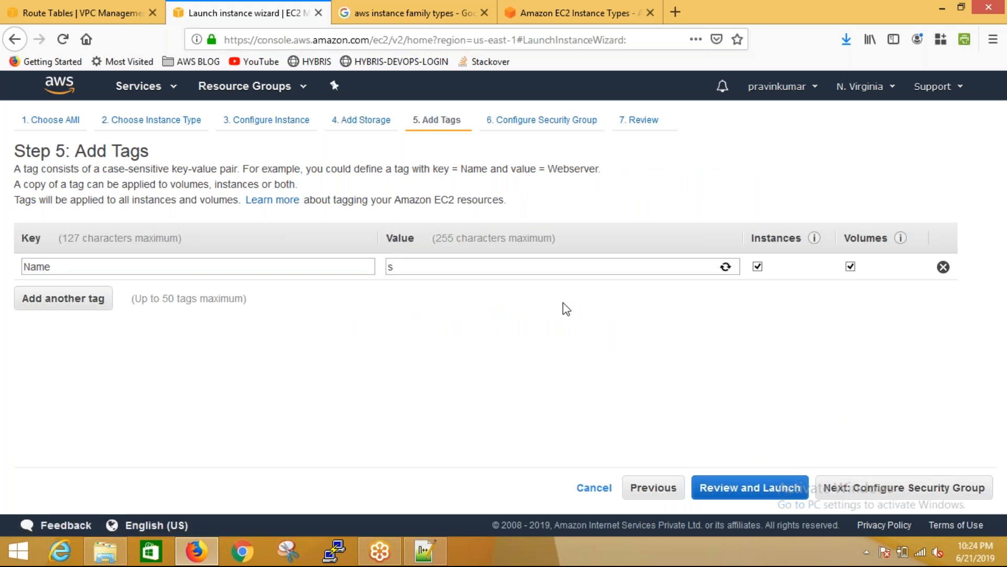
text(hyam)
click(891, 487)
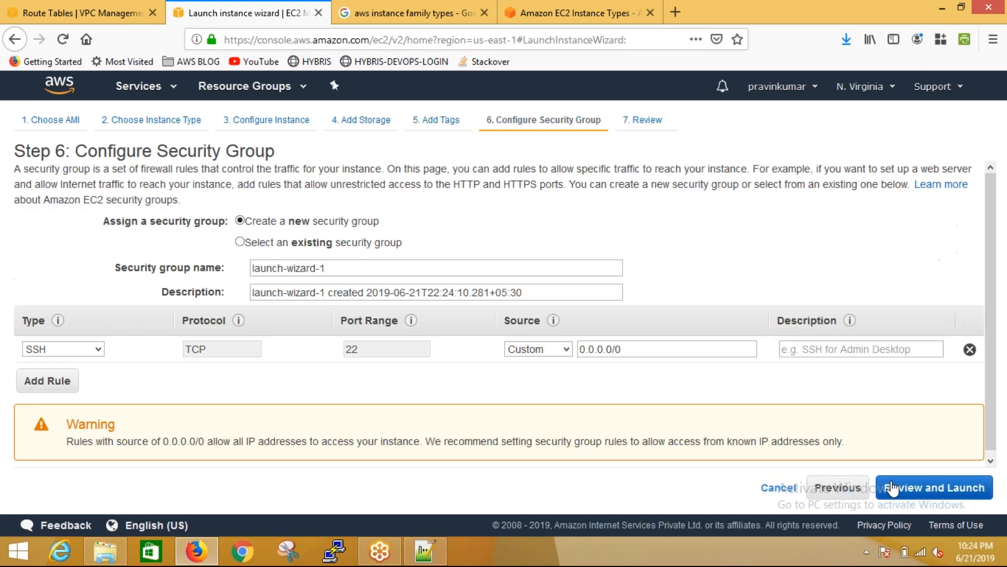
Assign the existing default VPC security group to the instance and proceed to the launch review
click(345, 245)
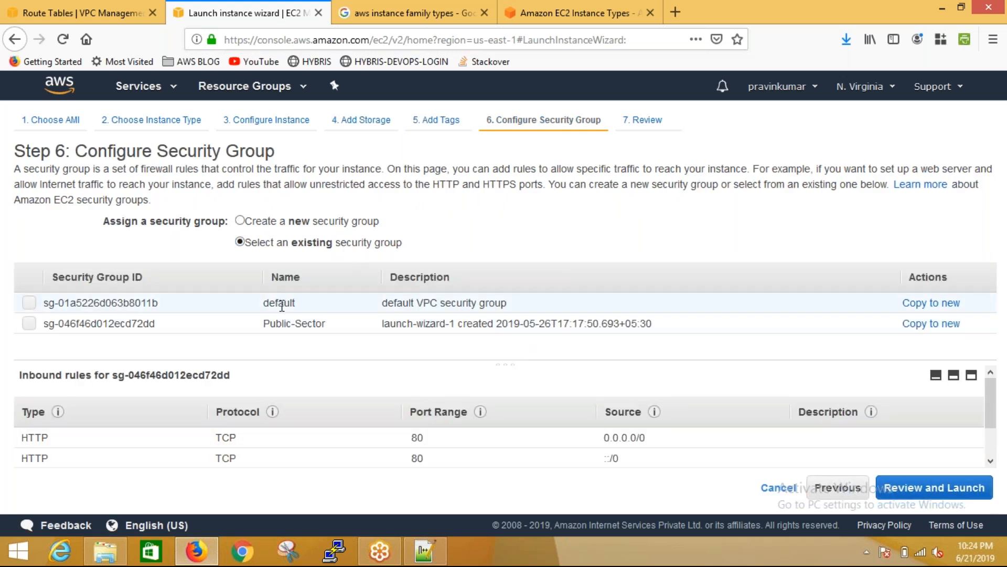
click(282, 305)
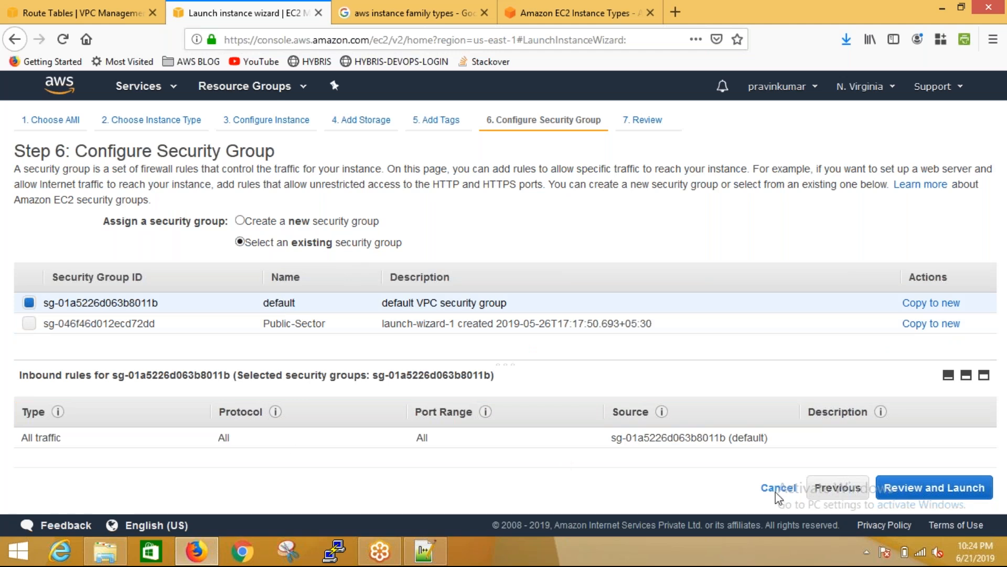
click(936, 496)
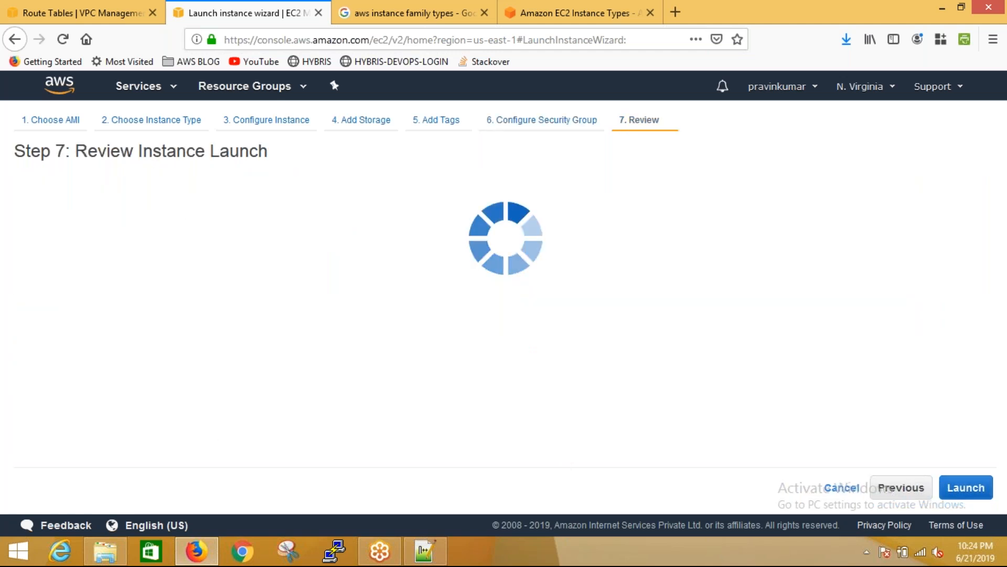
Launch the reviewed instance as far as the key pair selection, dismiss it, and cancel the launch wizard to return to the instances list
click(964, 488)
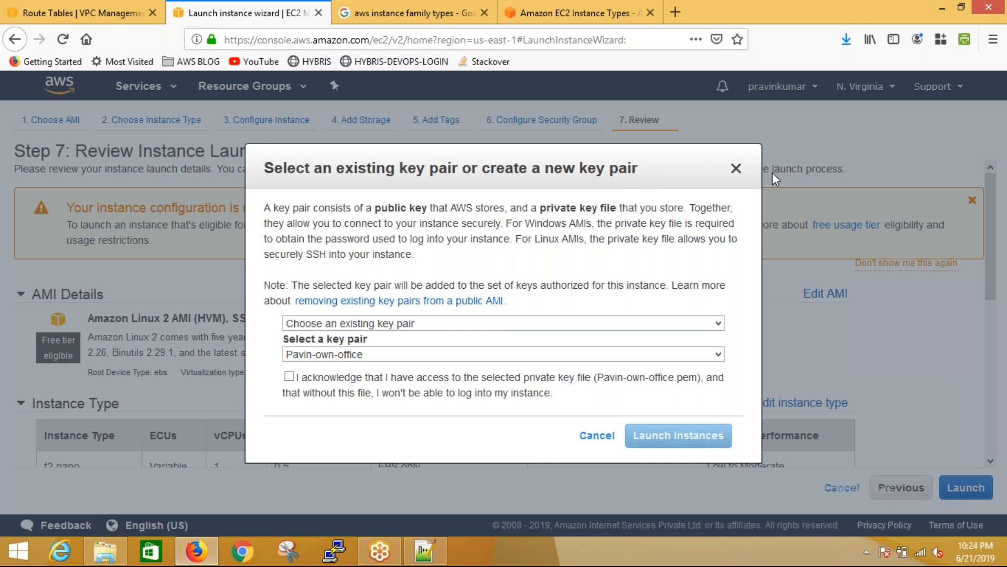
click(736, 169)
click(843, 488)
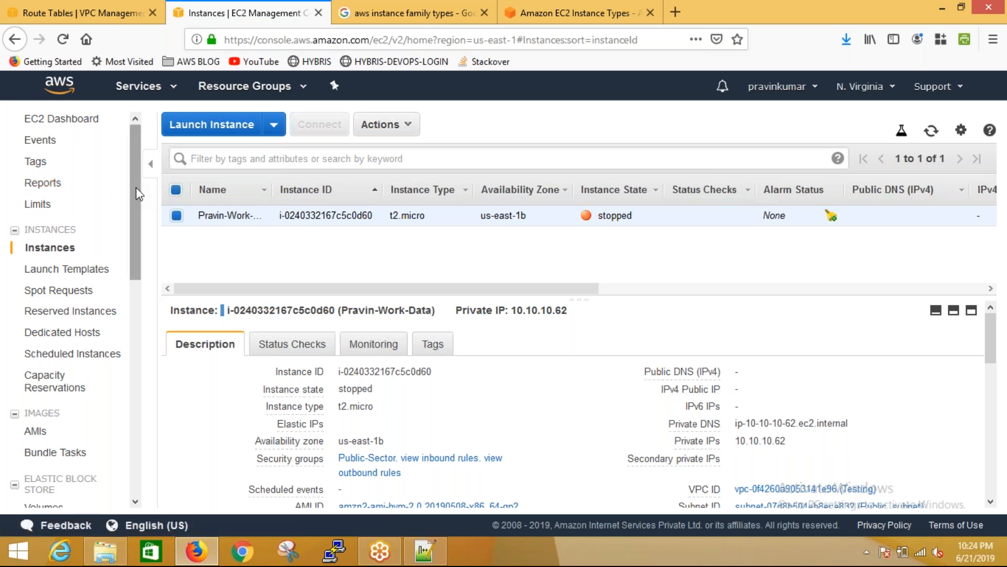
drag(138, 194, 144, 61)
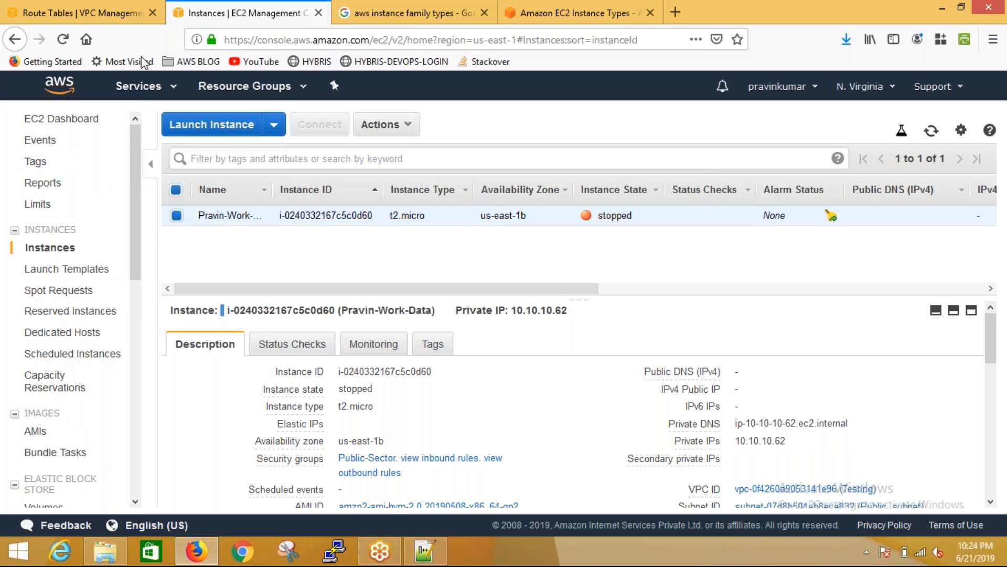